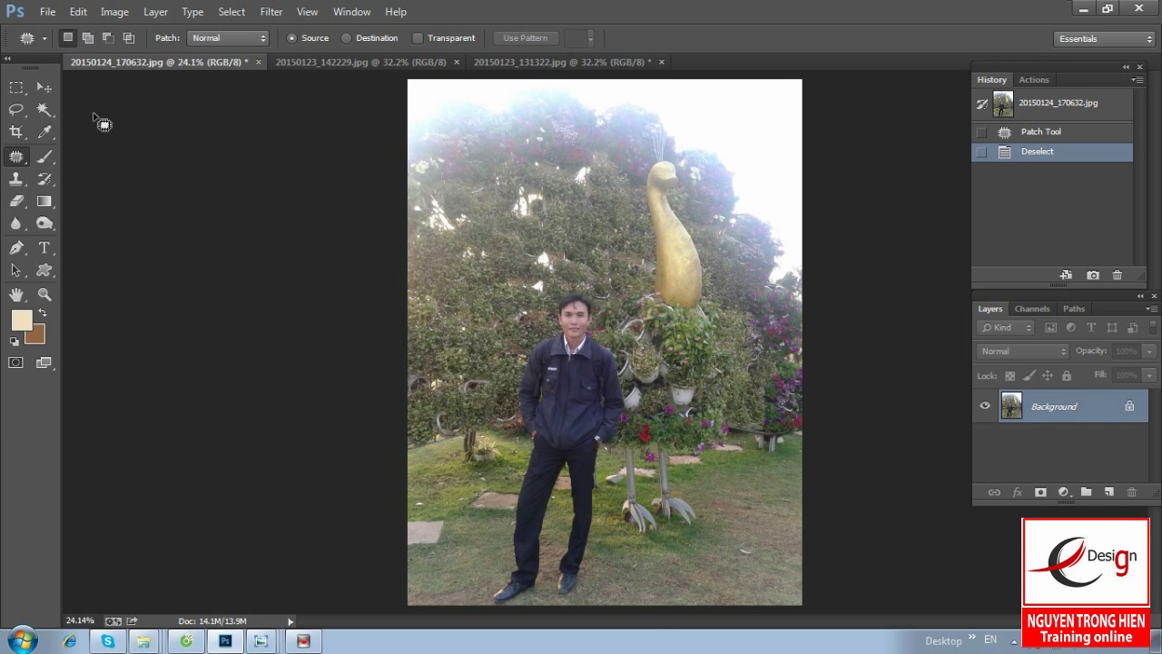
Step: Open the File menu for the peacock-statue portrait photo
click(47, 13)
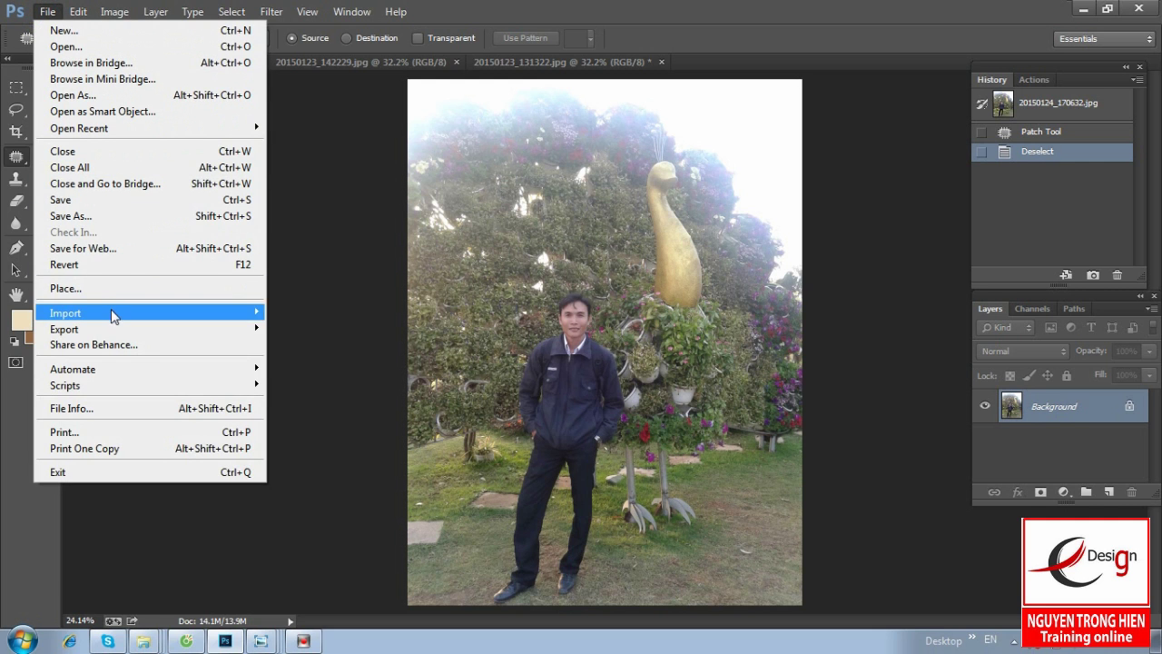
Step: Review the File Info Camera Data (SAMSUNG GT-I8262, 72 Pixel per Inch), then close it
click(106, 411)
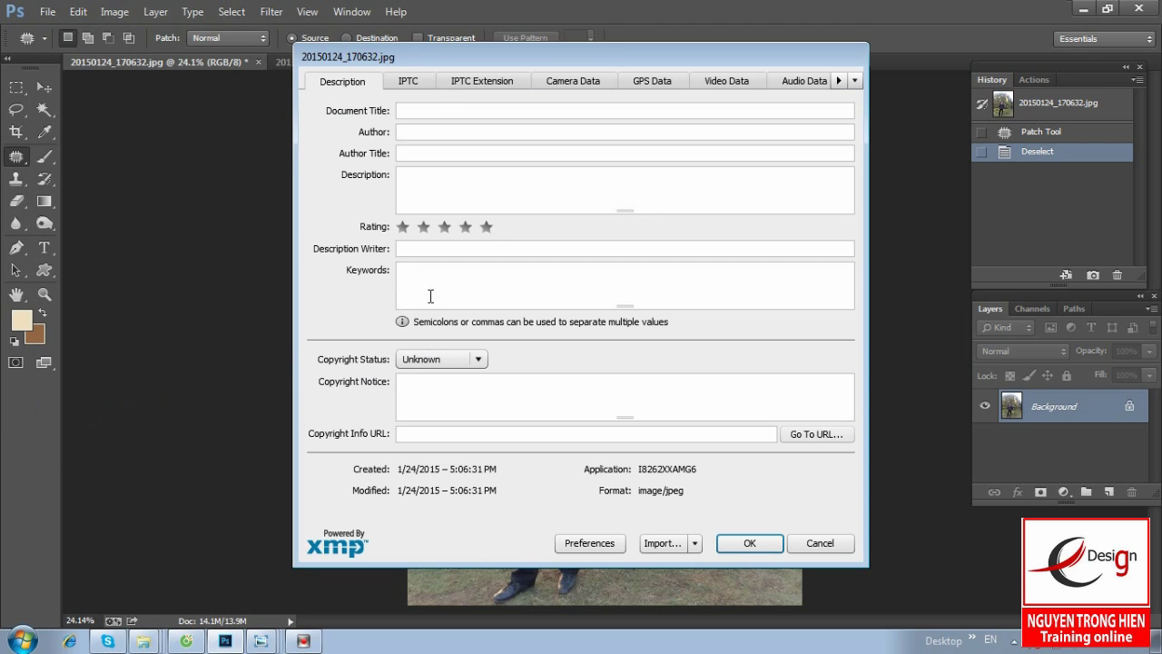
click(573, 84)
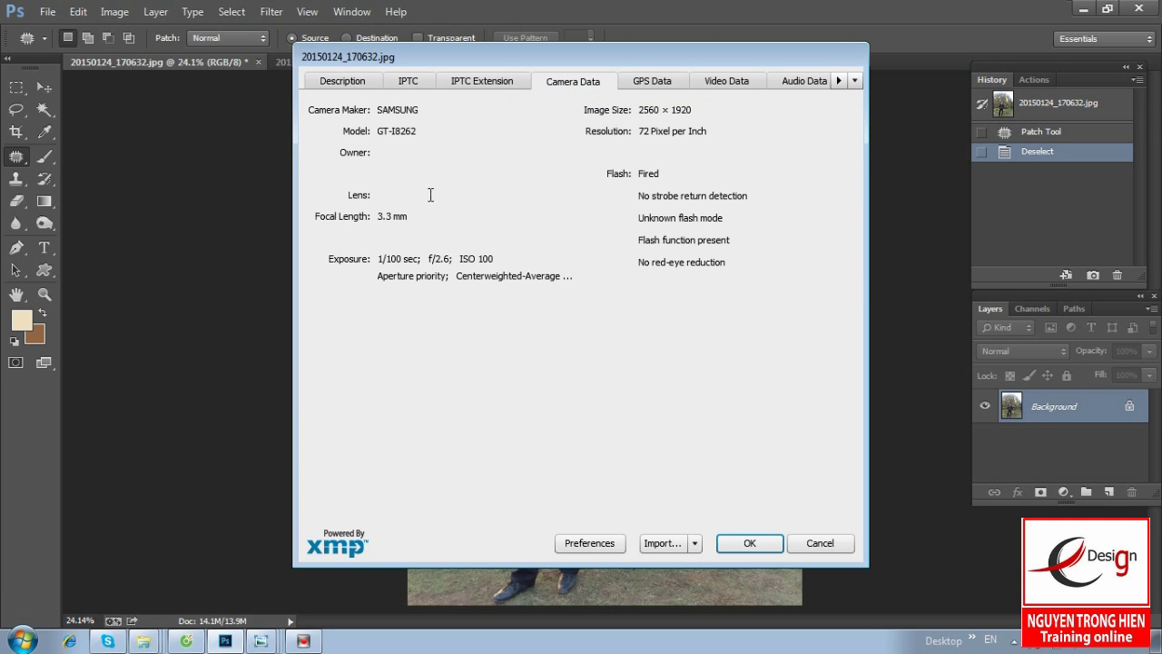
drag(512, 62, 423, 69)
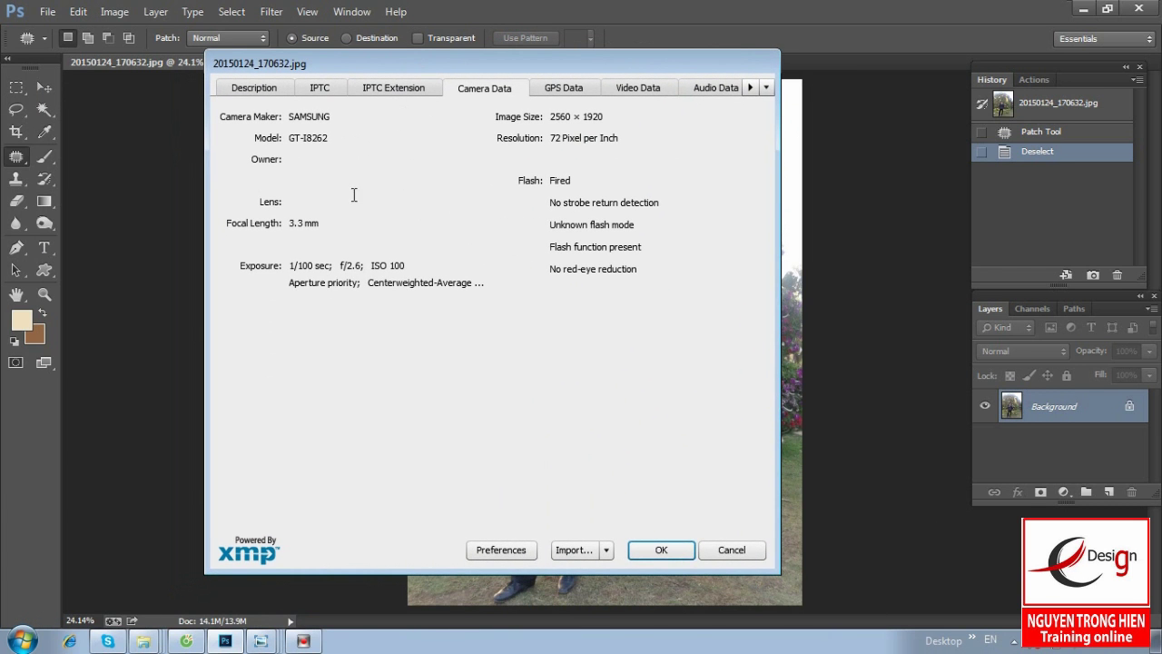
drag(289, 139, 347, 139)
click(321, 146)
drag(289, 118, 338, 122)
drag(550, 138, 619, 141)
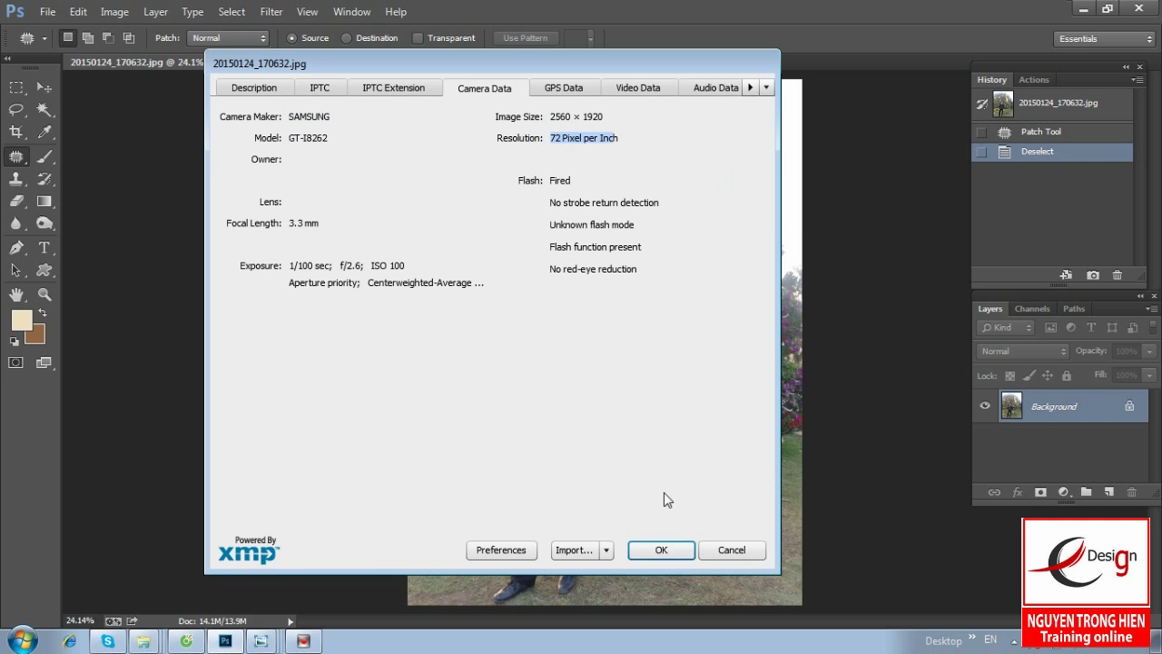
click(663, 550)
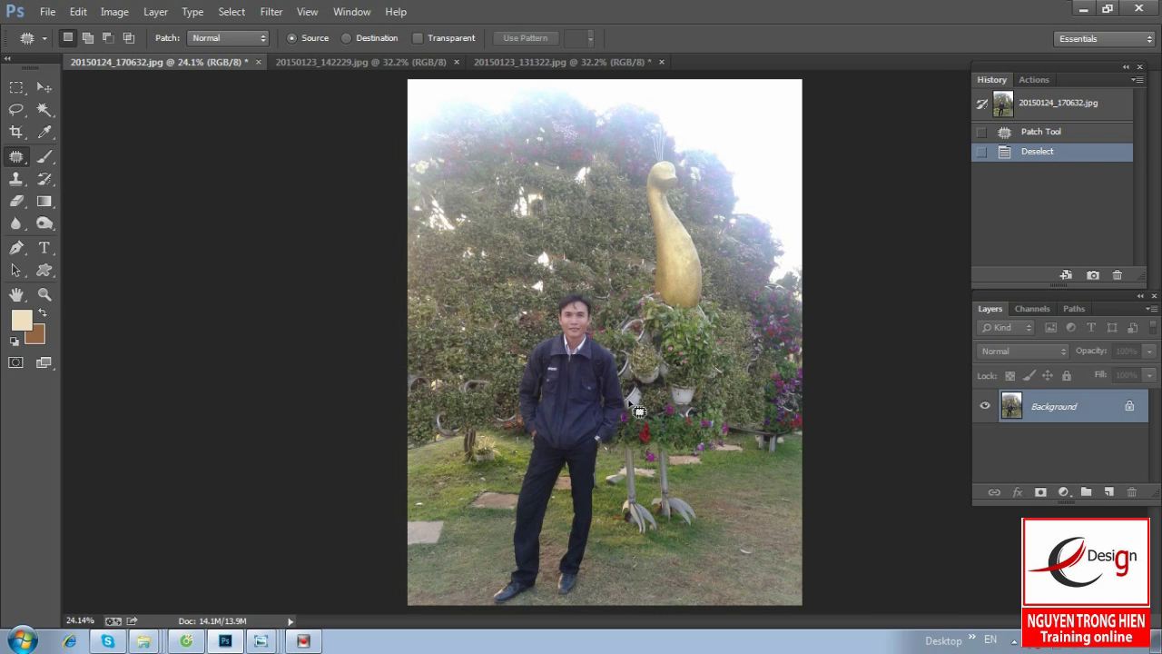
Step: Zoom in on the man and statue, refit the photo, and open the Image menu
key(z)
drag(438, 221, 892, 507)
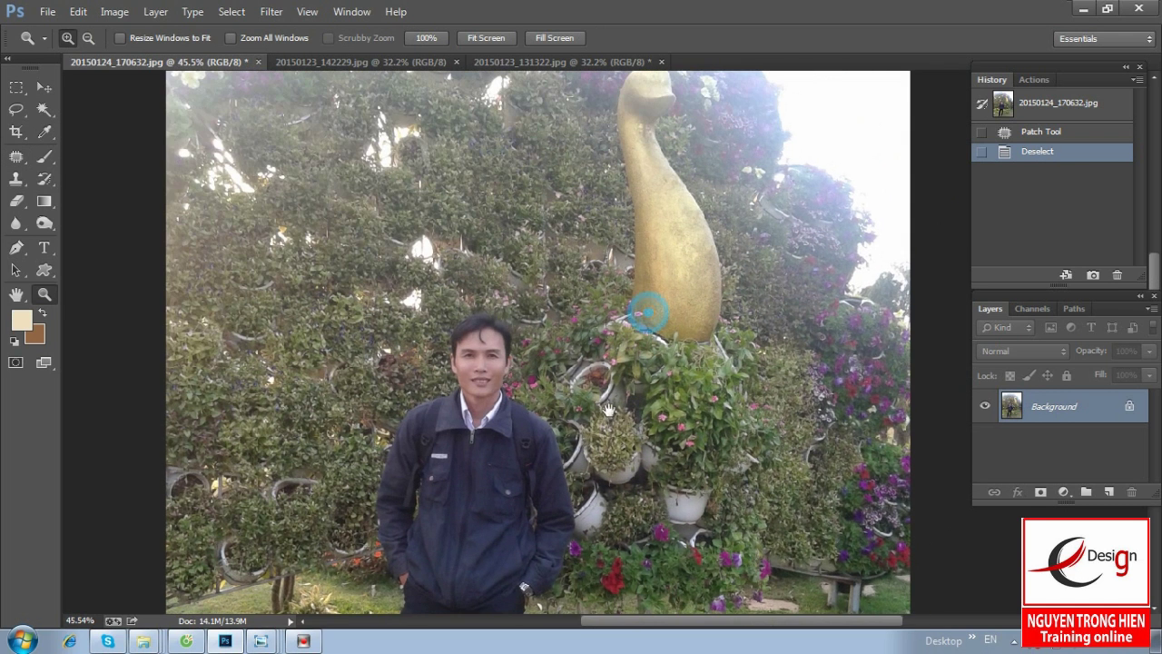
key(ctrl+0)
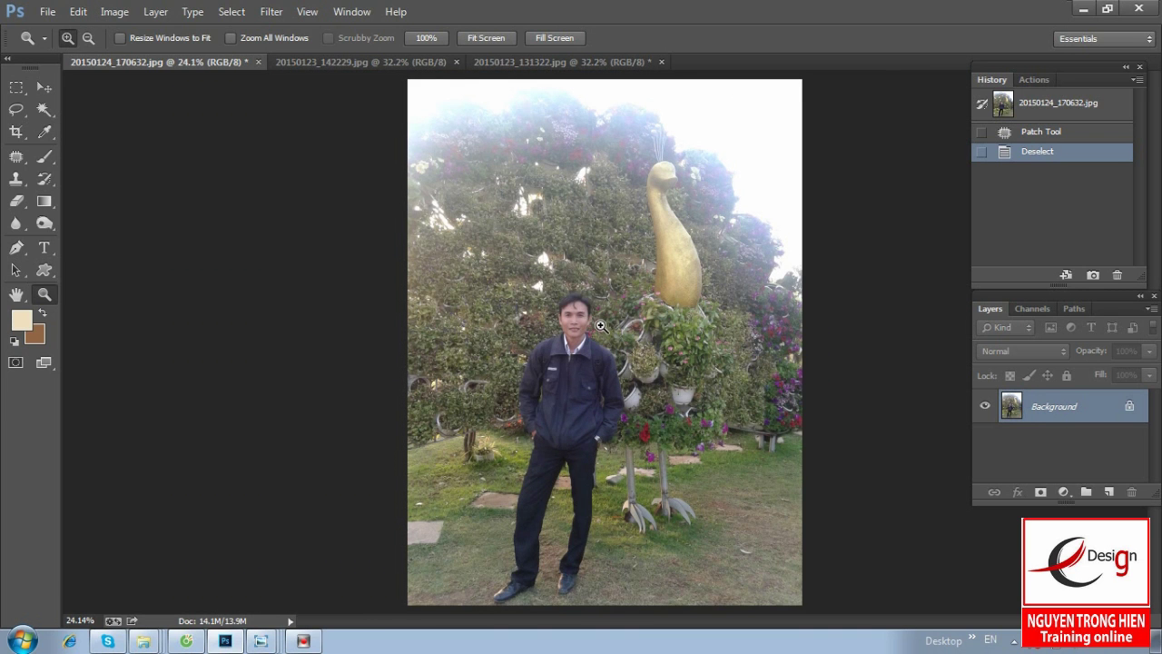
click(271, 12)
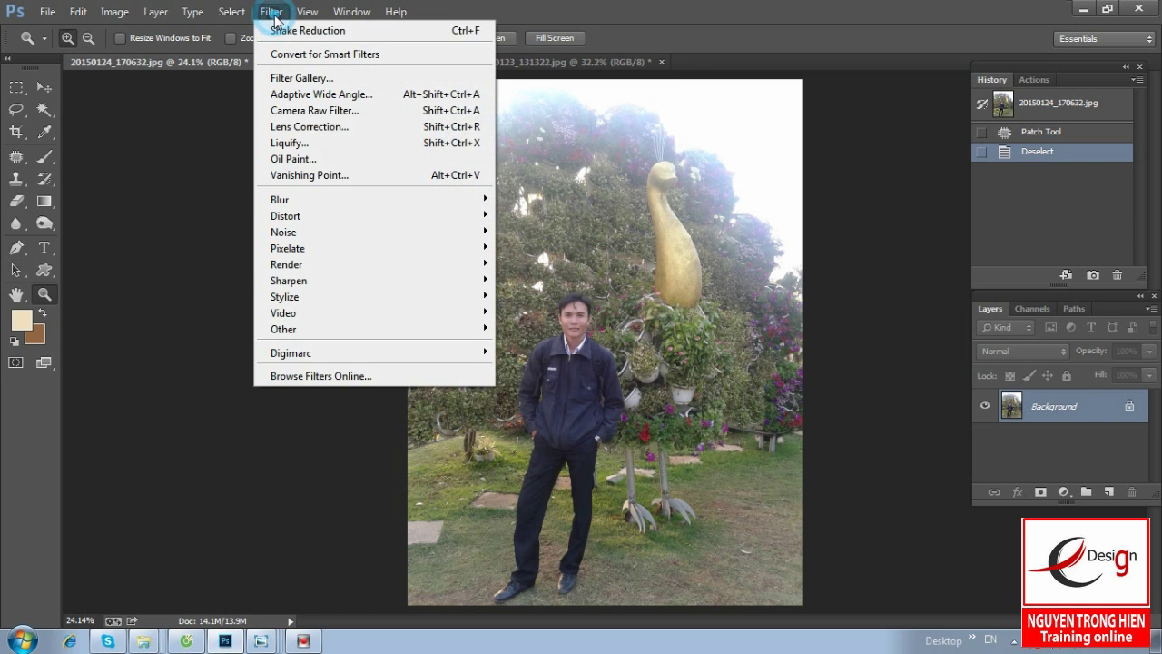
click(641, 14)
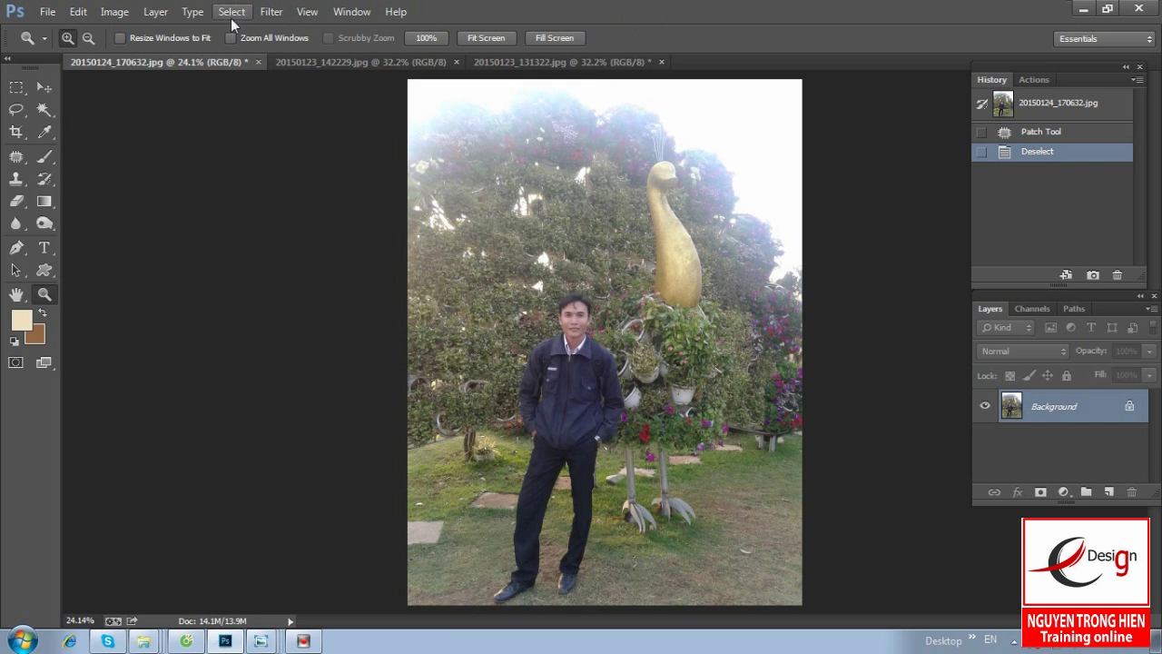
click(116, 14)
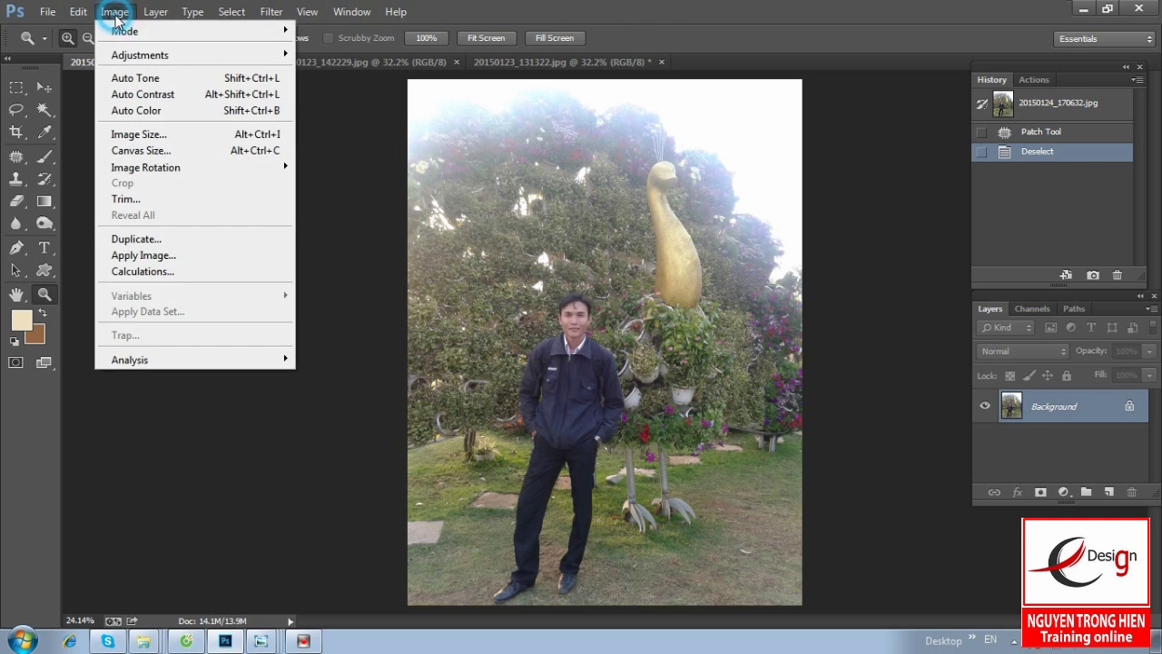
mouse_move(139, 54)
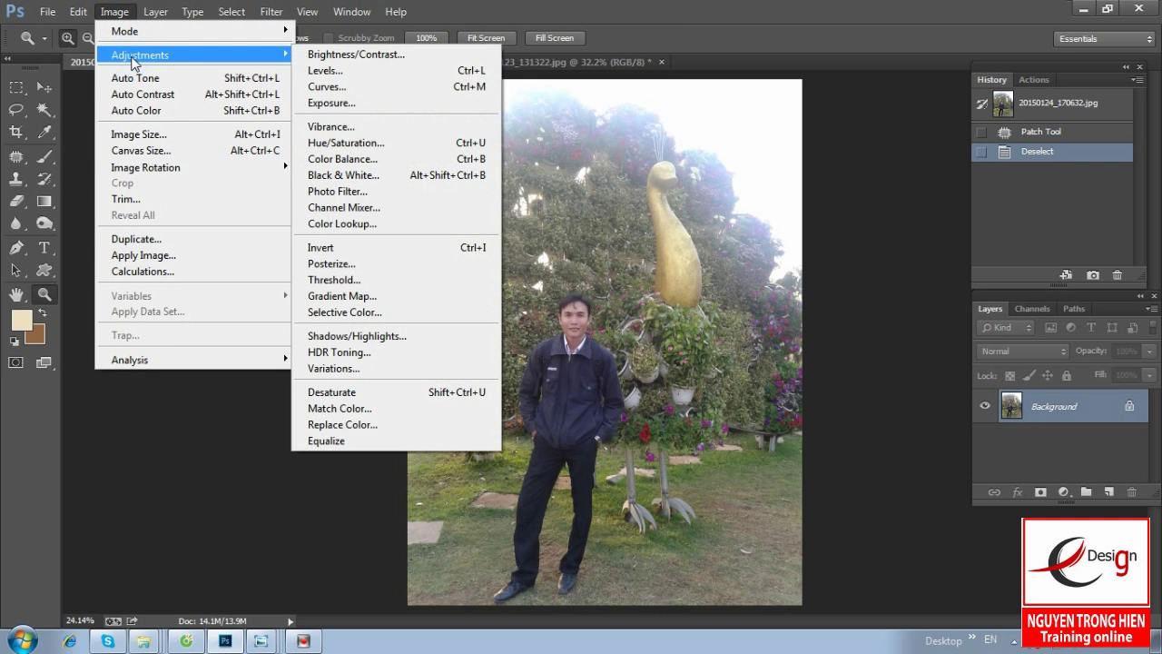
Step: Open Levels on the portrait and try the black, white and gray point eyedroppers
click(340, 73)
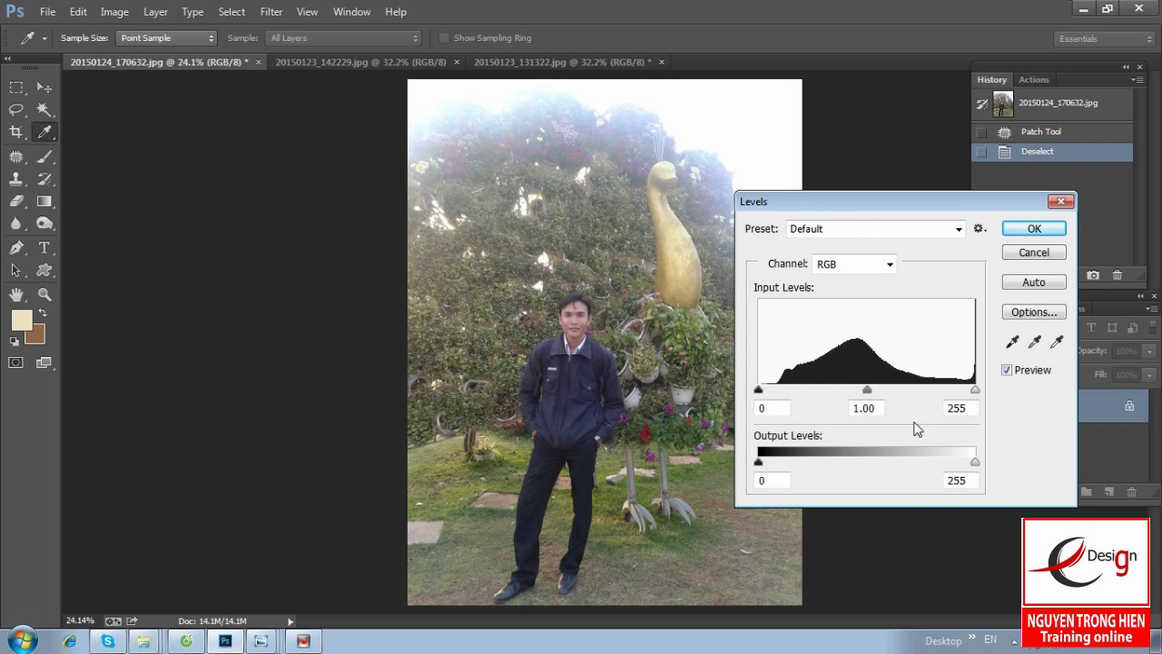
click(1012, 343)
click(1057, 341)
click(1034, 342)
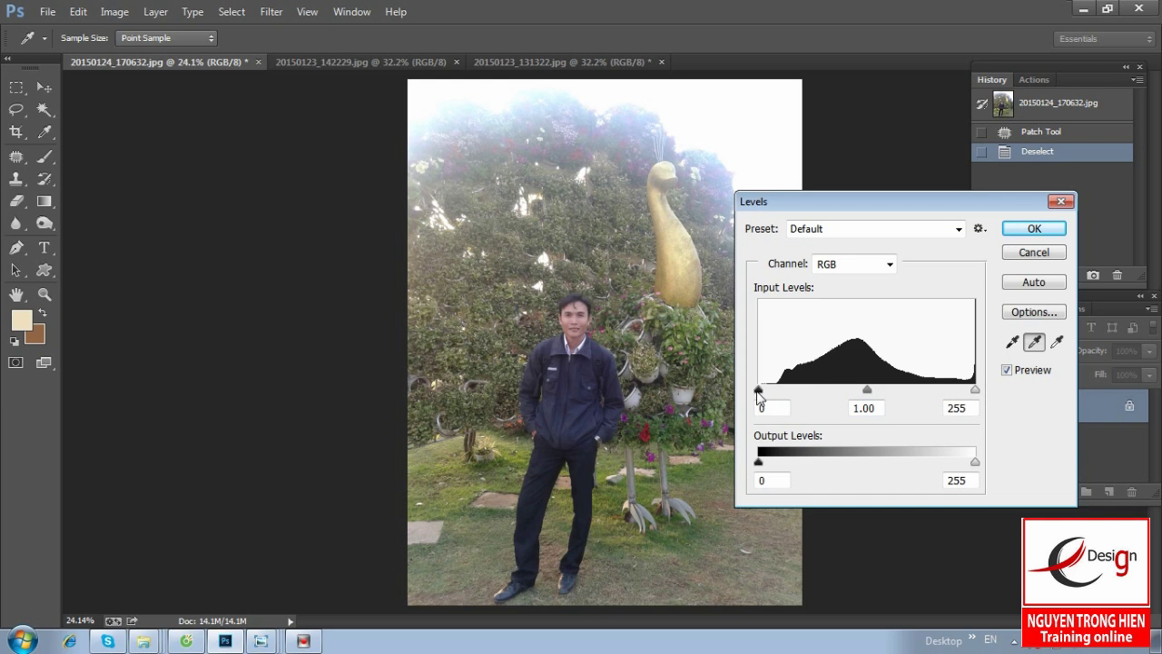
click(758, 391)
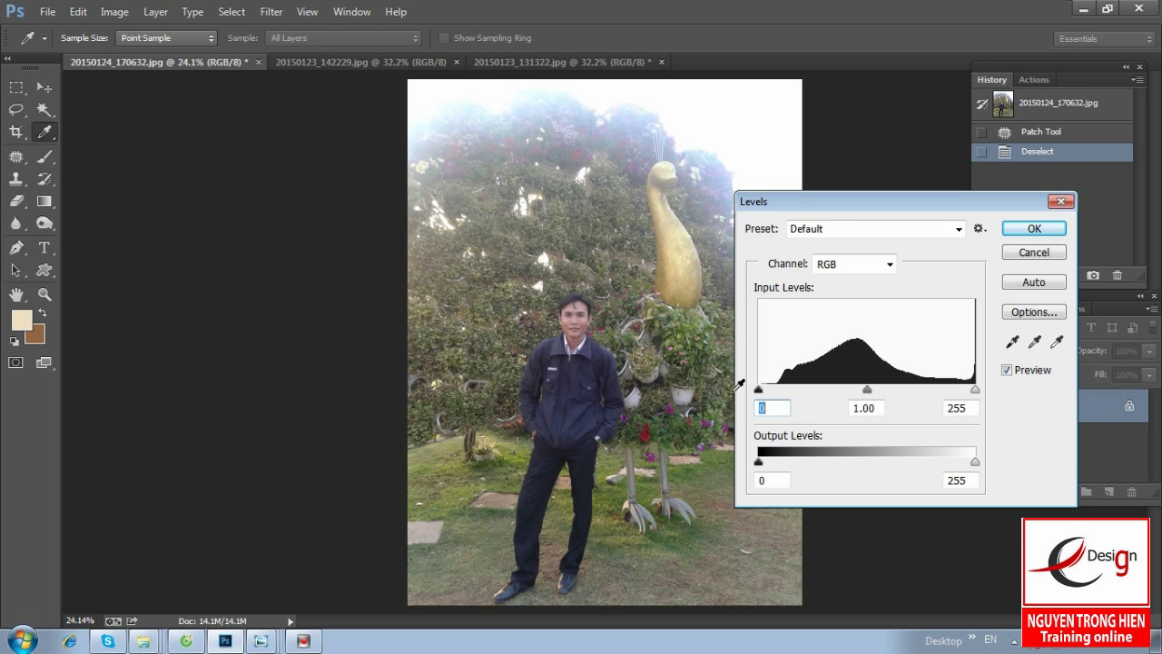
Step: Raise the Levels black input point to 13
scroll(664, 332, up, 3)
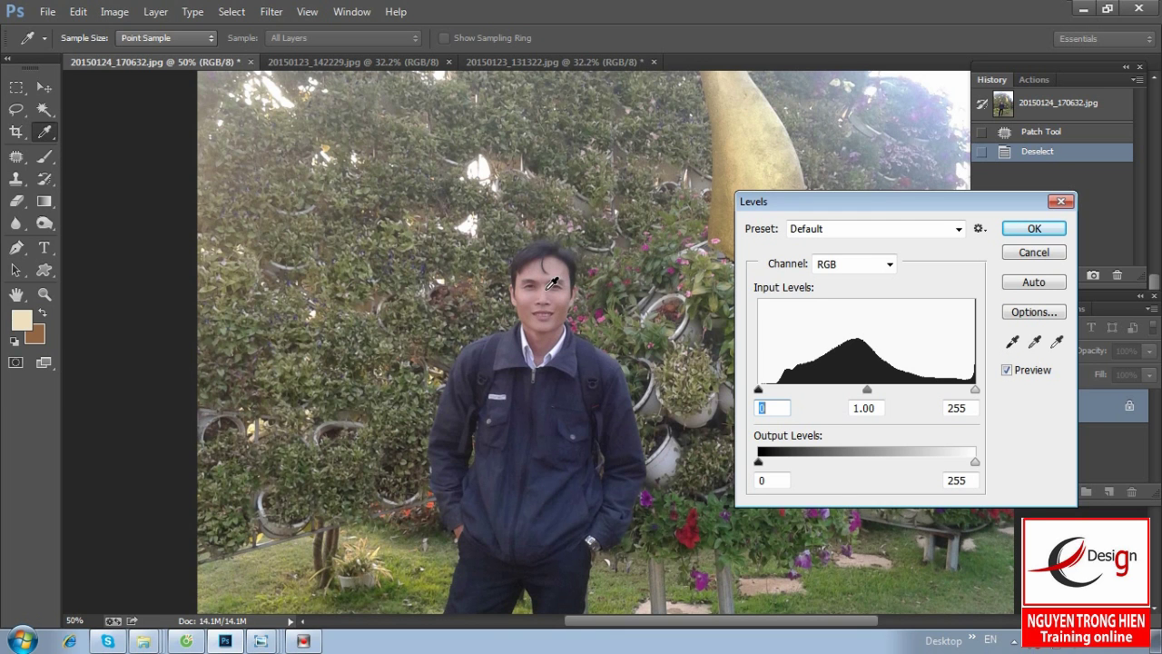
scroll(545, 284, down, 1)
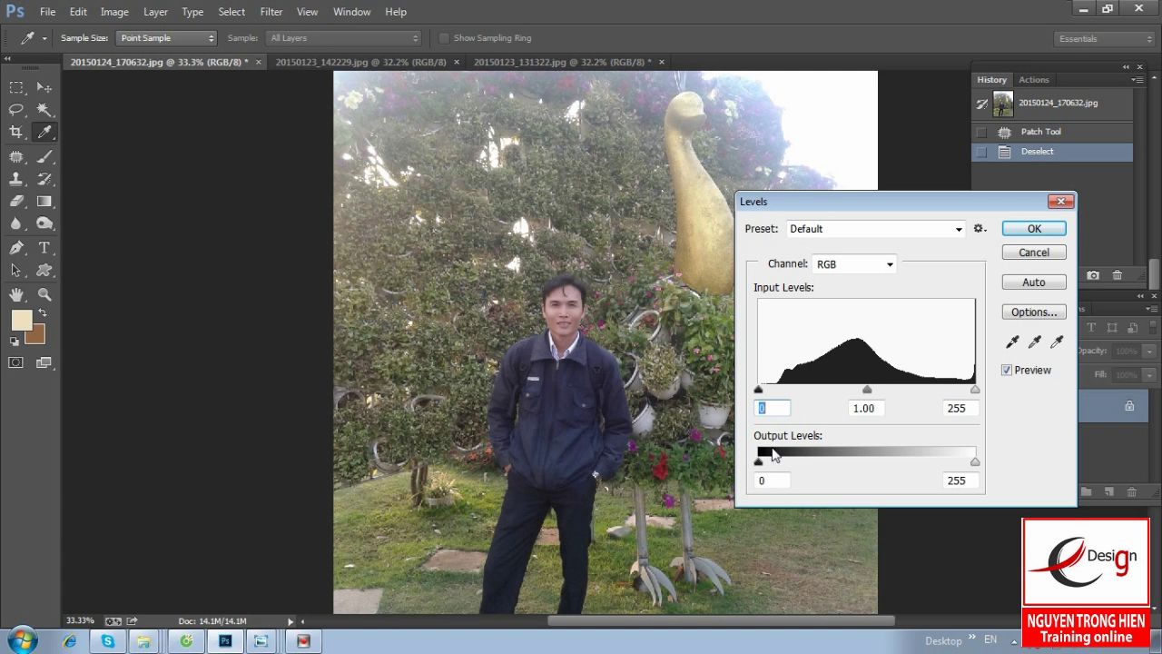
click(759, 392)
click(759, 392)
key(ctrl+minus)
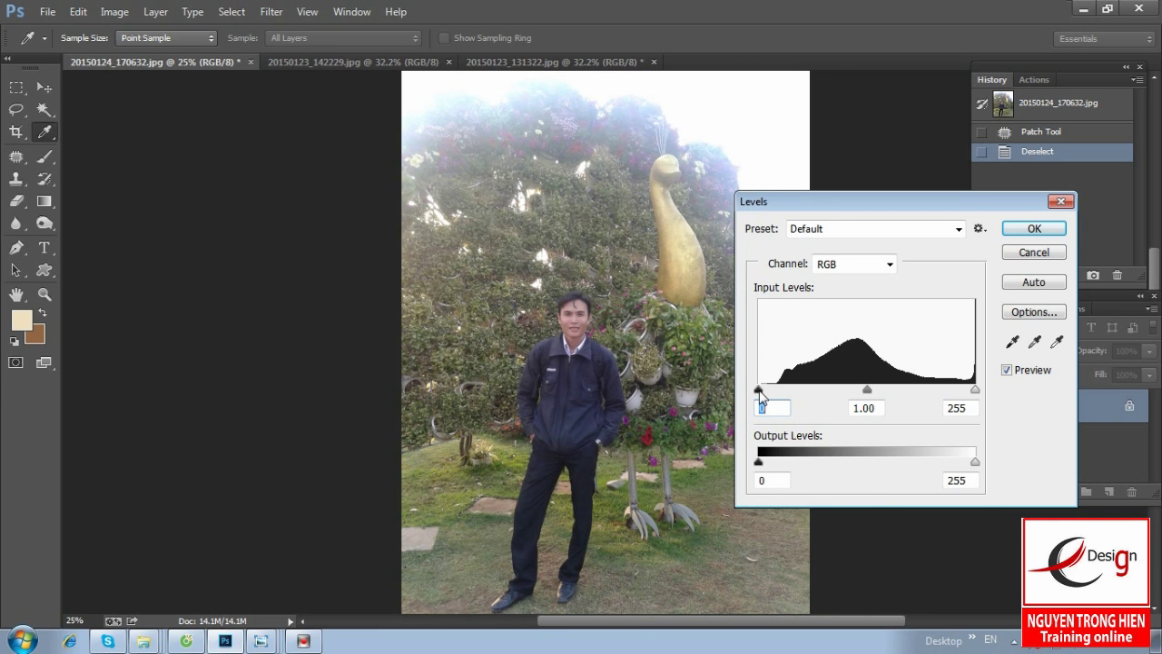
drag(759, 391, 771, 394)
Step: Raise the black input to 16, toggling Preview to compare against the original
key(ctrl+plus)
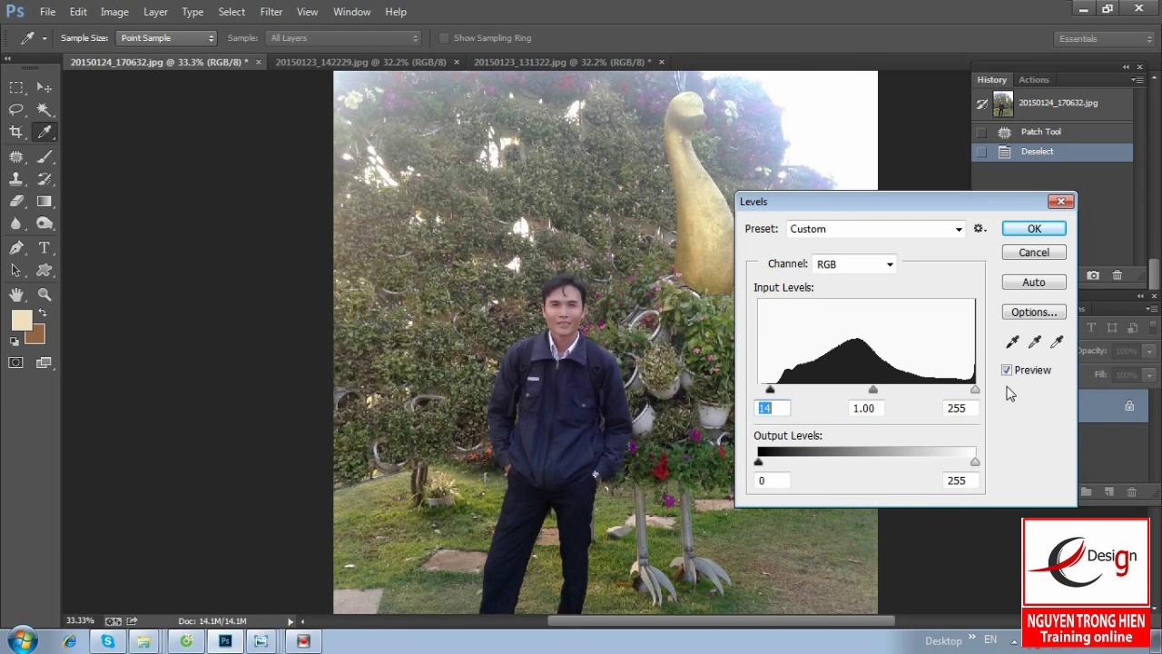
key(ctrl+plus)
click(1007, 369)
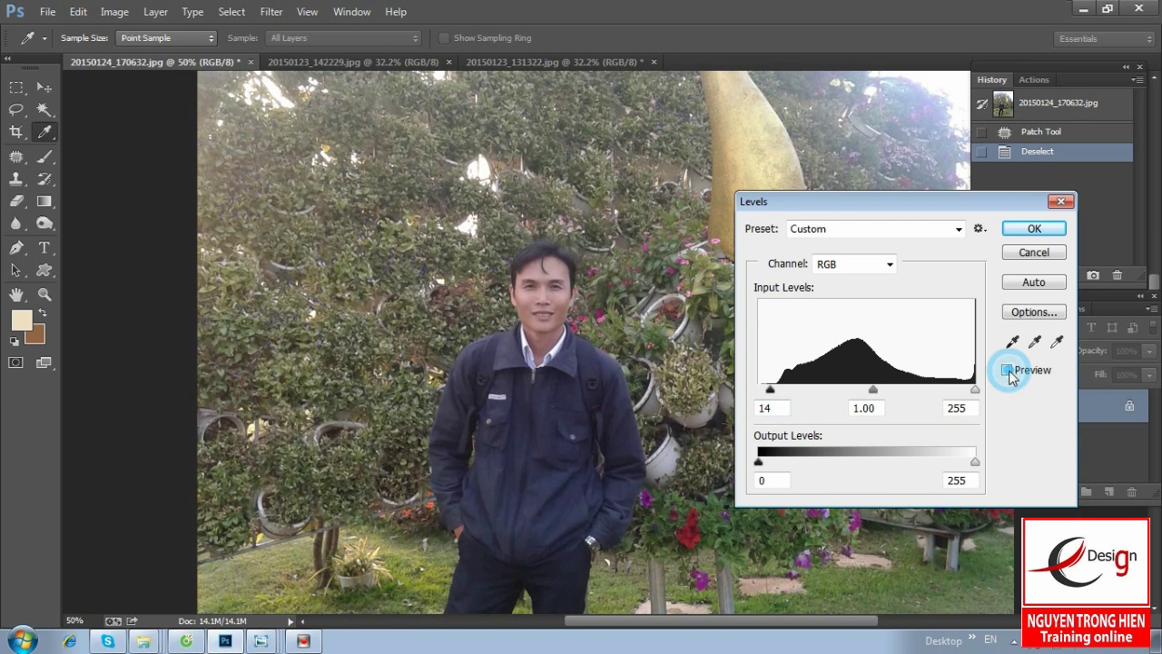
click(1007, 369)
click(1007, 370)
click(1007, 370)
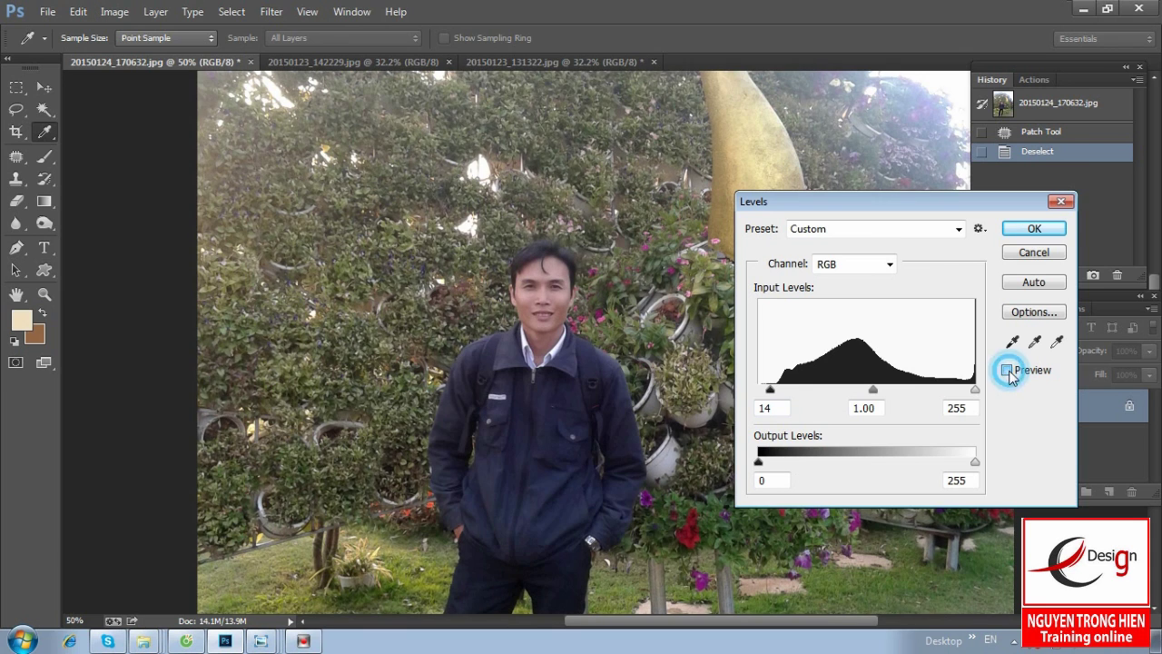
key(ctrl+minus)
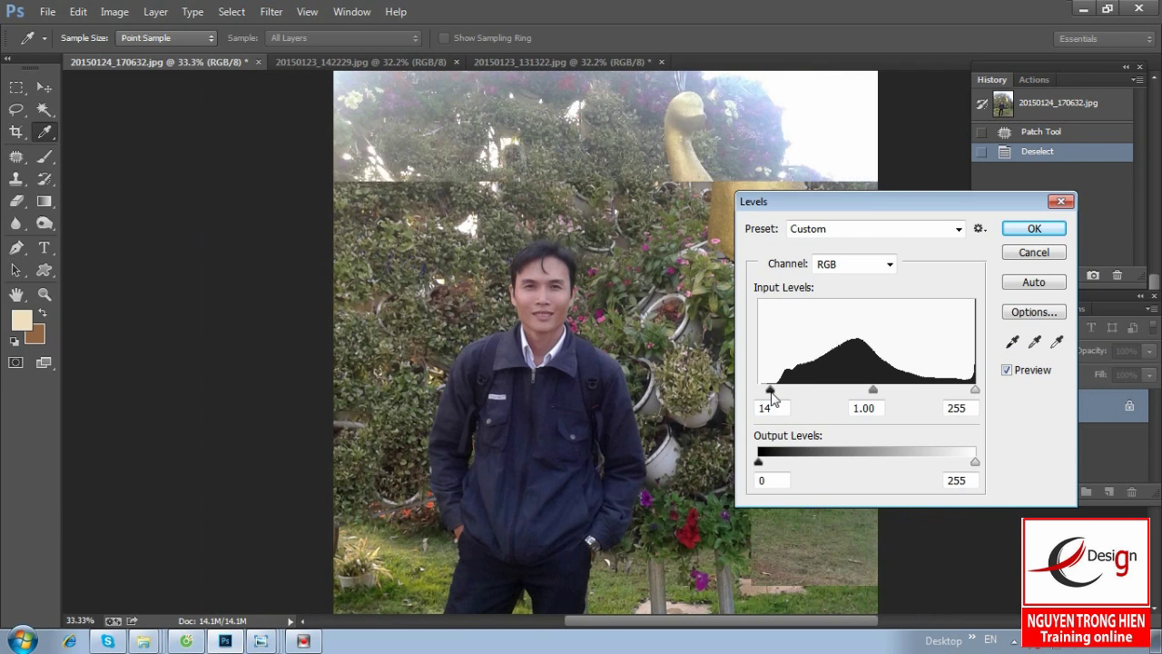
drag(770, 391, 771, 391)
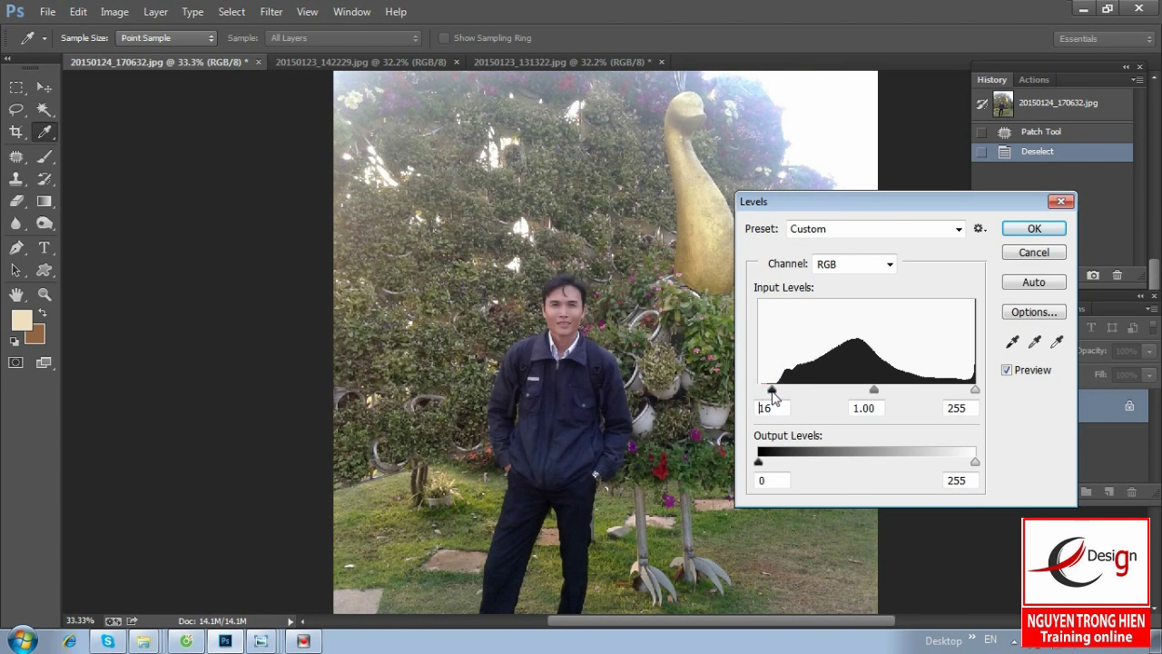
click(1006, 371)
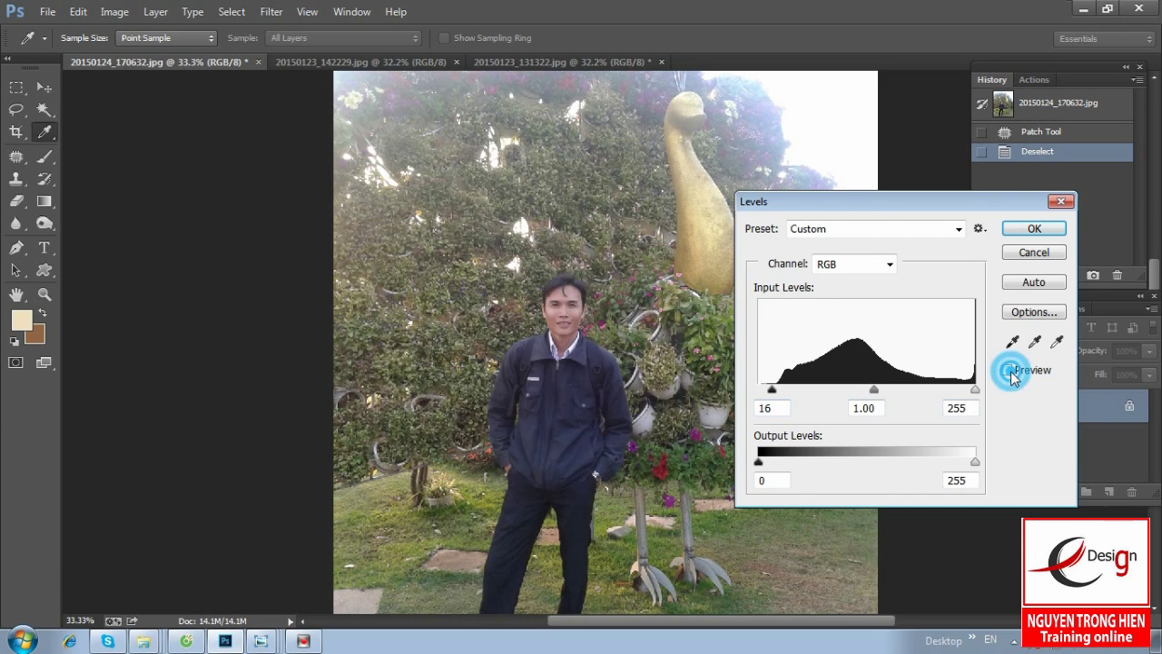
key(ctrl+plus)
key(ctrl+plus)
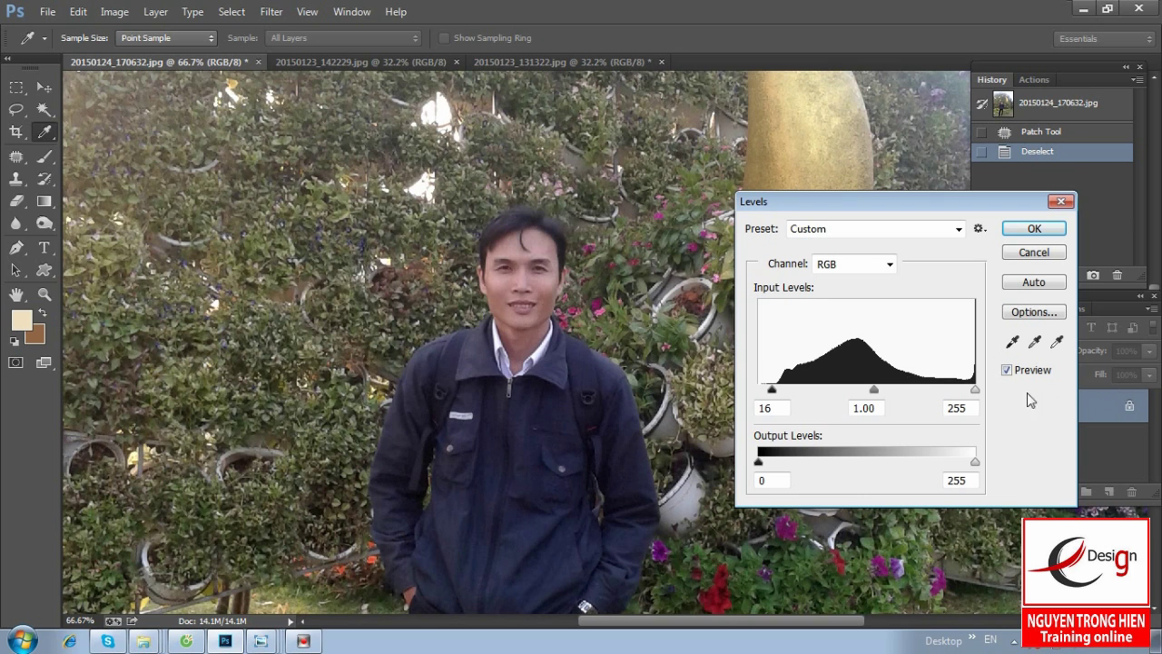
click(1006, 371)
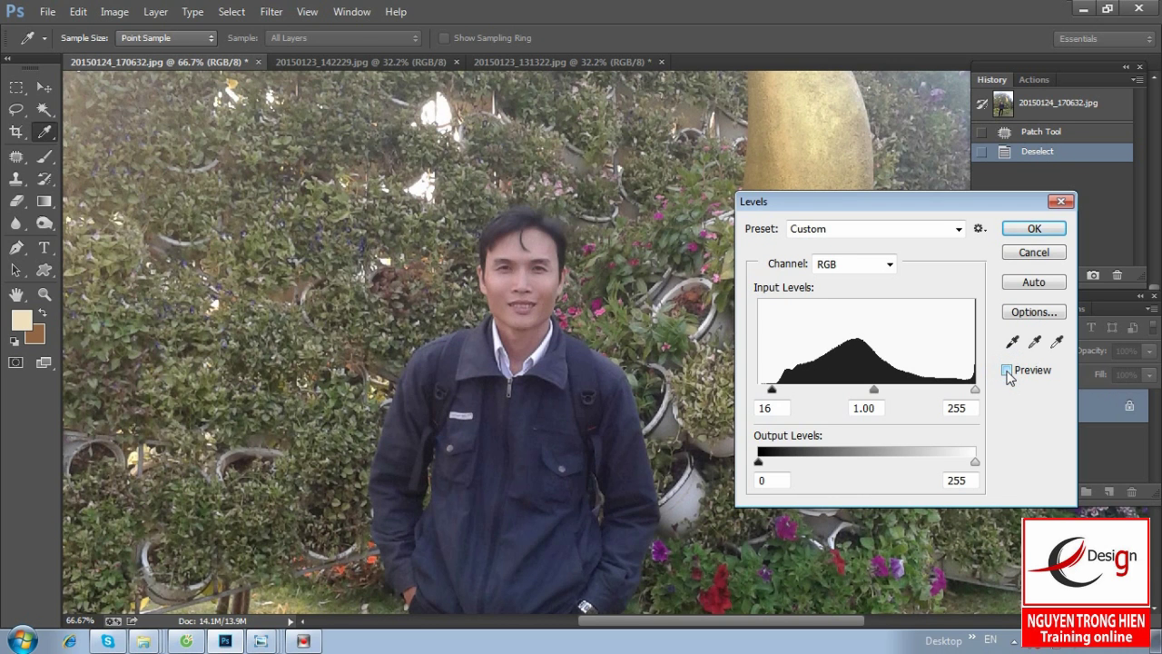
click(1007, 371)
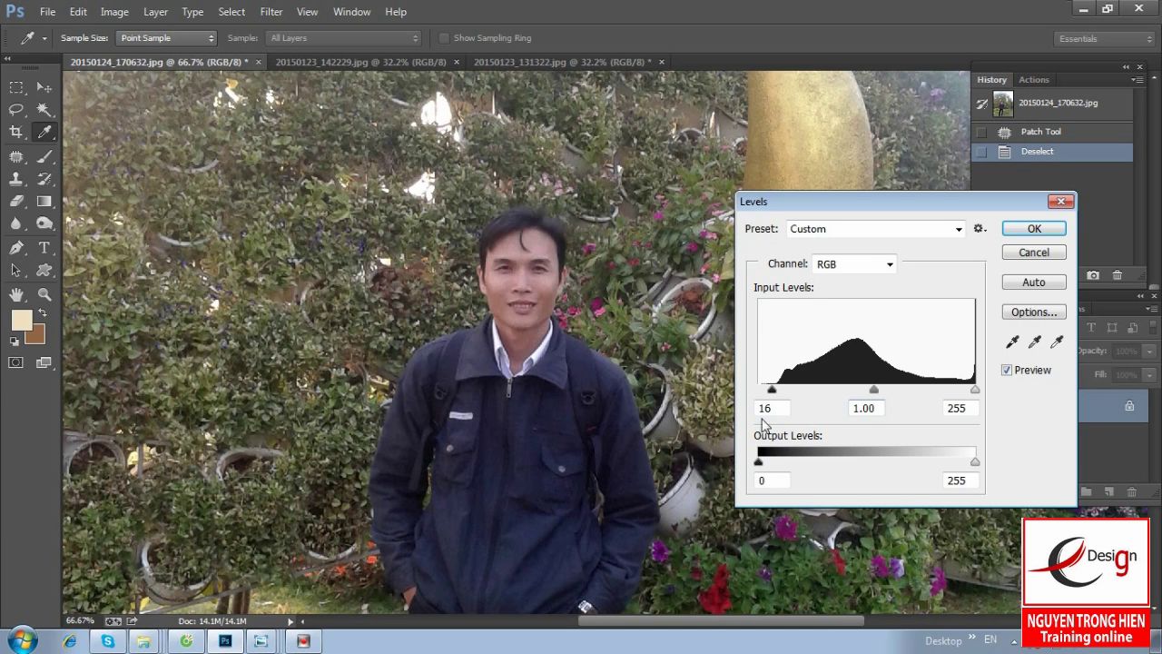
Step: Lighten the Levels midtone input to 1.06 and compare with Preview off
click(874, 390)
key(ctrl+minus)
drag(874, 390, 869, 391)
click(871, 395)
click(1010, 375)
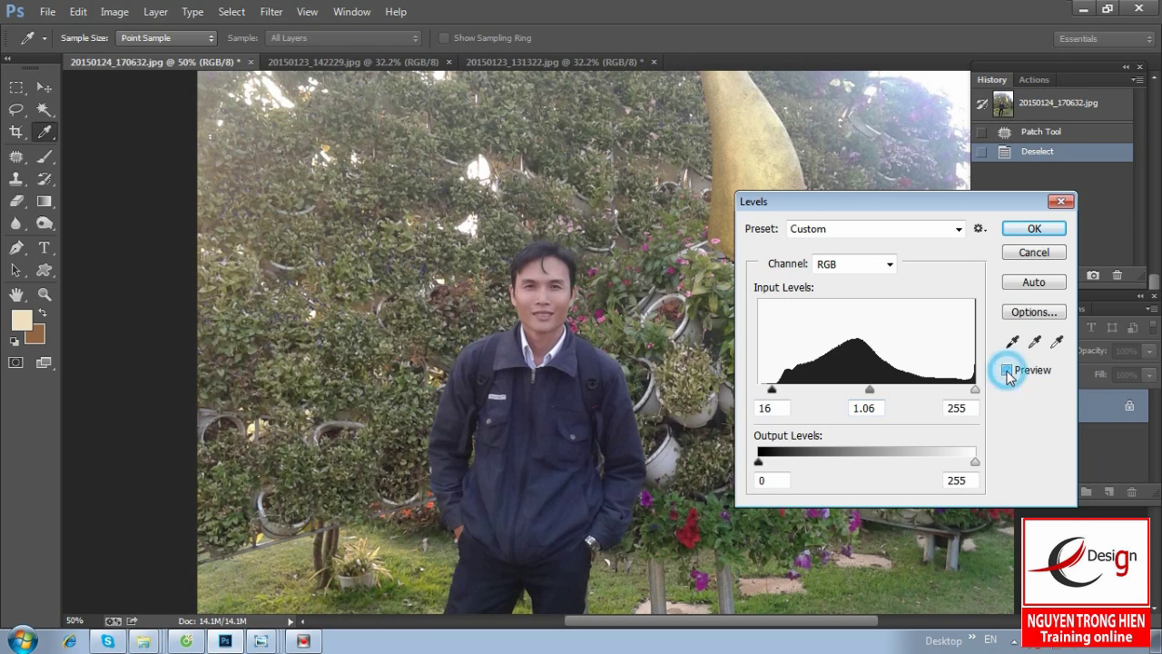
click(1010, 375)
click(1008, 372)
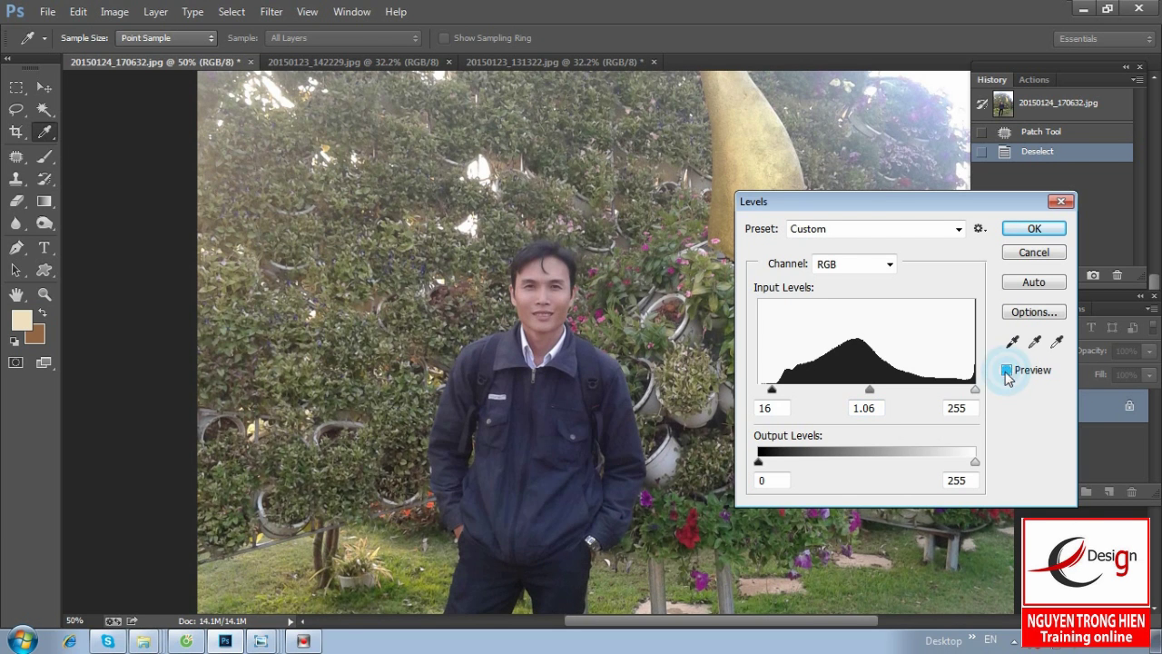
click(975, 390)
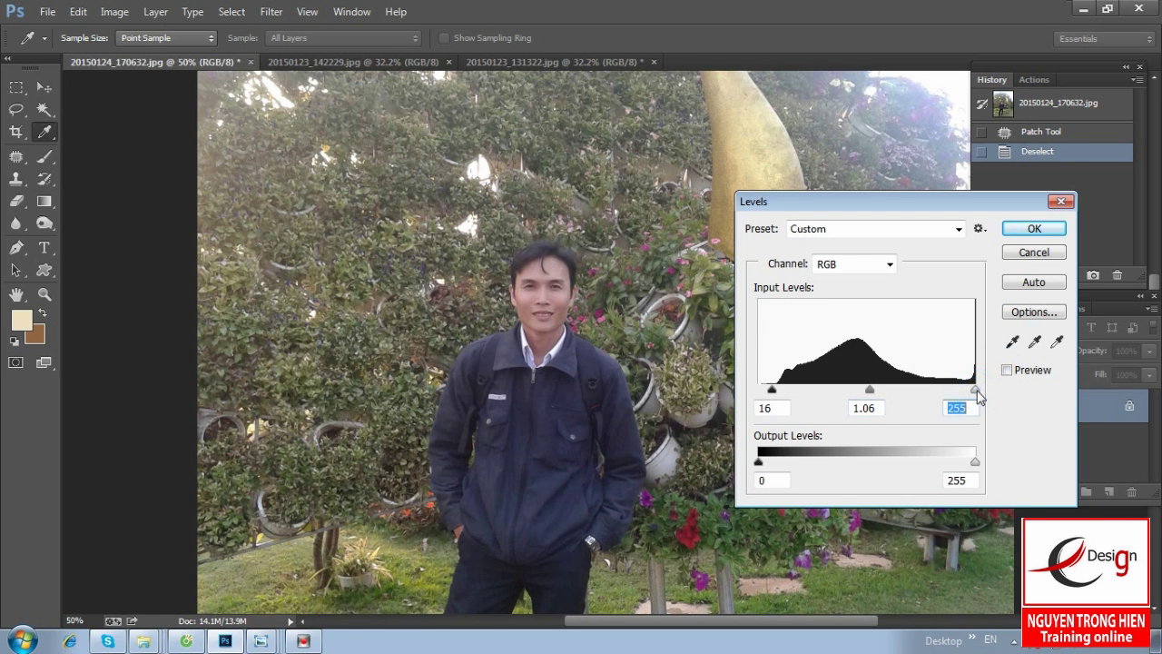
Step: Lower the Levels white input level to 245
mouse_move(976, 390)
mouse_down()
mouse_move(952, 392)
mouse_move(970, 390)
mouse_up()
click(1007, 370)
click(970, 390)
drag(970, 391, 969, 392)
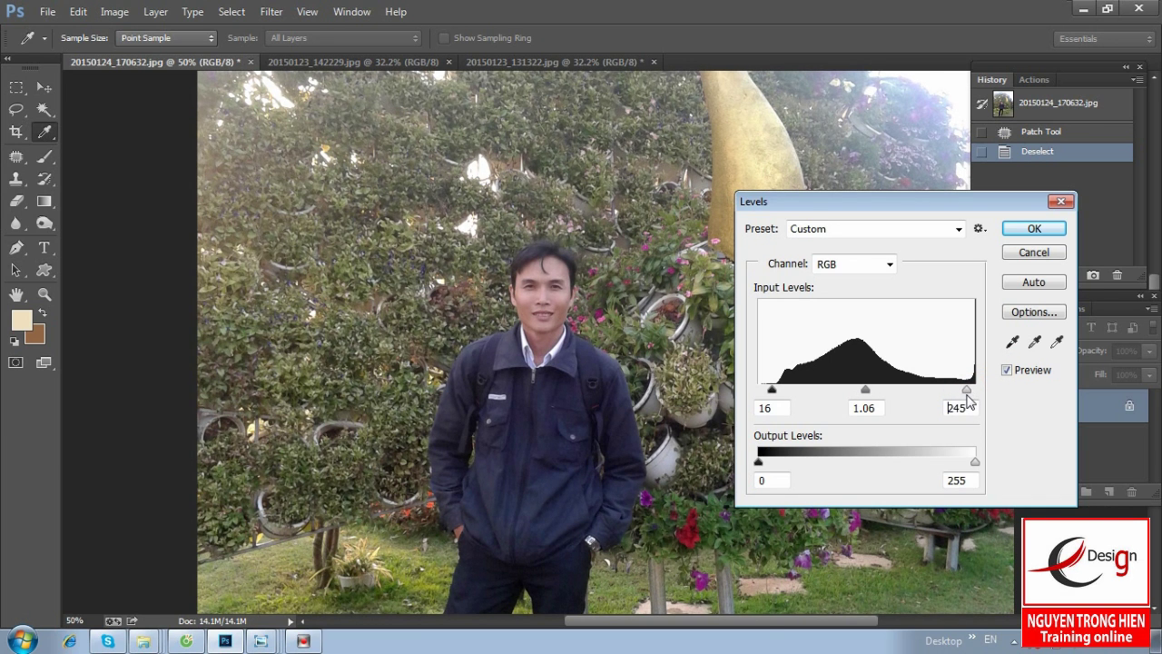
click(1007, 370)
Step: Compare the 16 / 1.06 / 245 Levels with Preview, then apply it
key(ctrl+0)
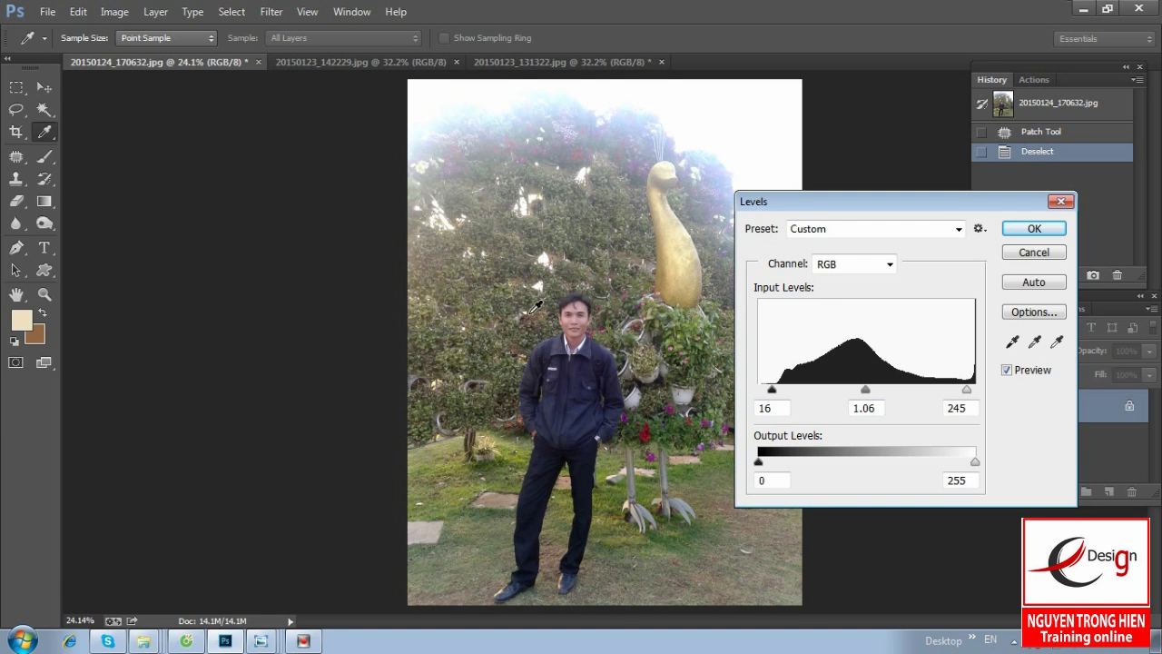
key(ctrl+plus)
key(ctrl+plus)
key(ctrl+plus)
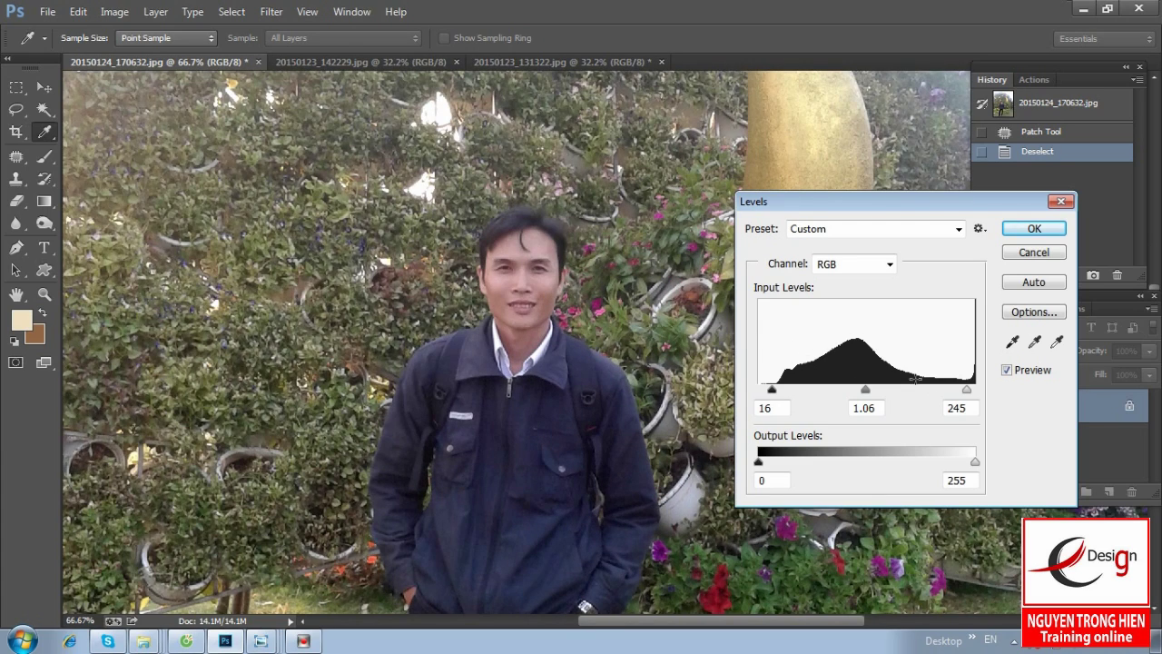
click(1010, 372)
click(1008, 371)
click(1007, 371)
click(1007, 372)
key(ctrl+0)
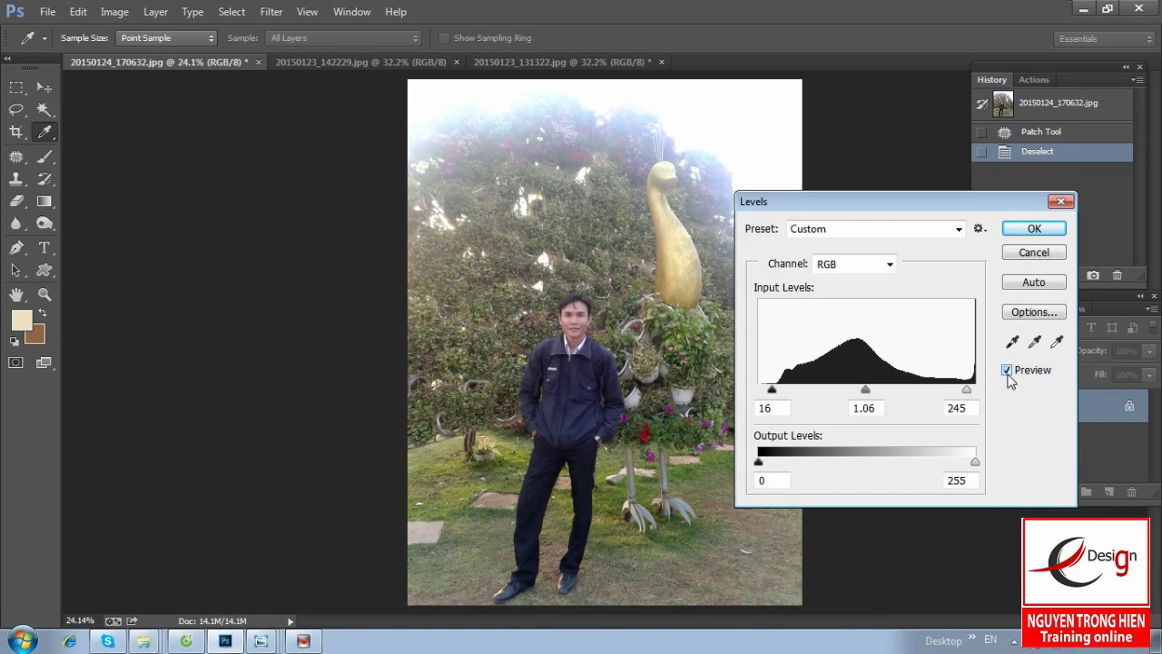
click(1036, 229)
Step: Zoom in on the lower-right grass beside the sculpture's metal feet
key(z)
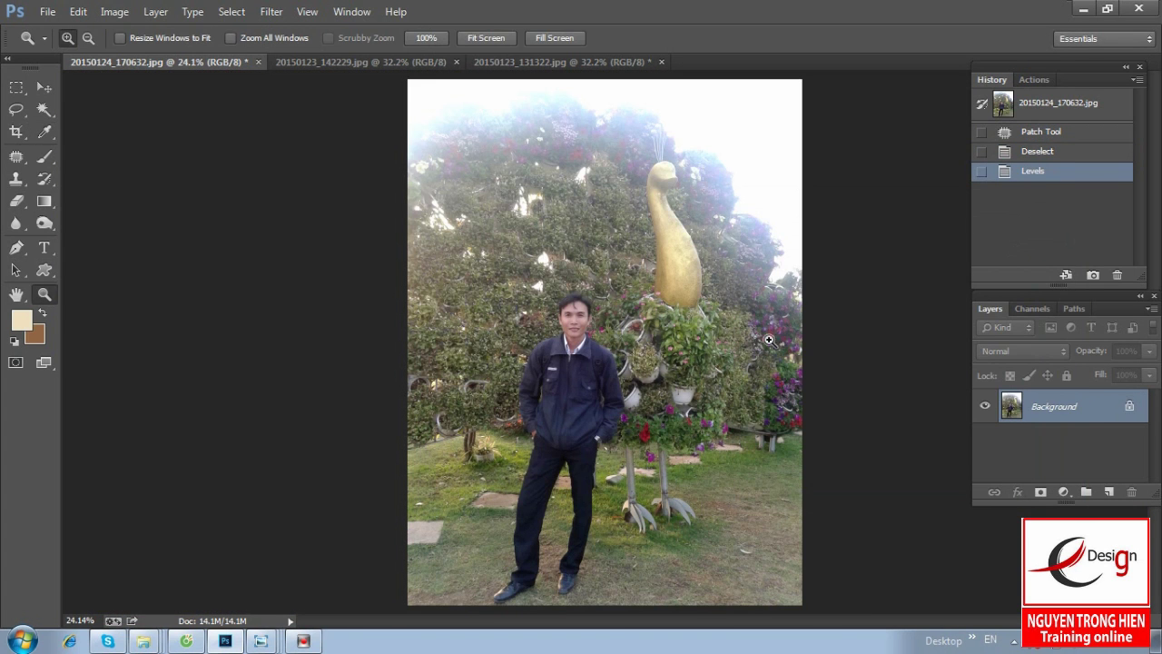
drag(473, 294, 501, 311)
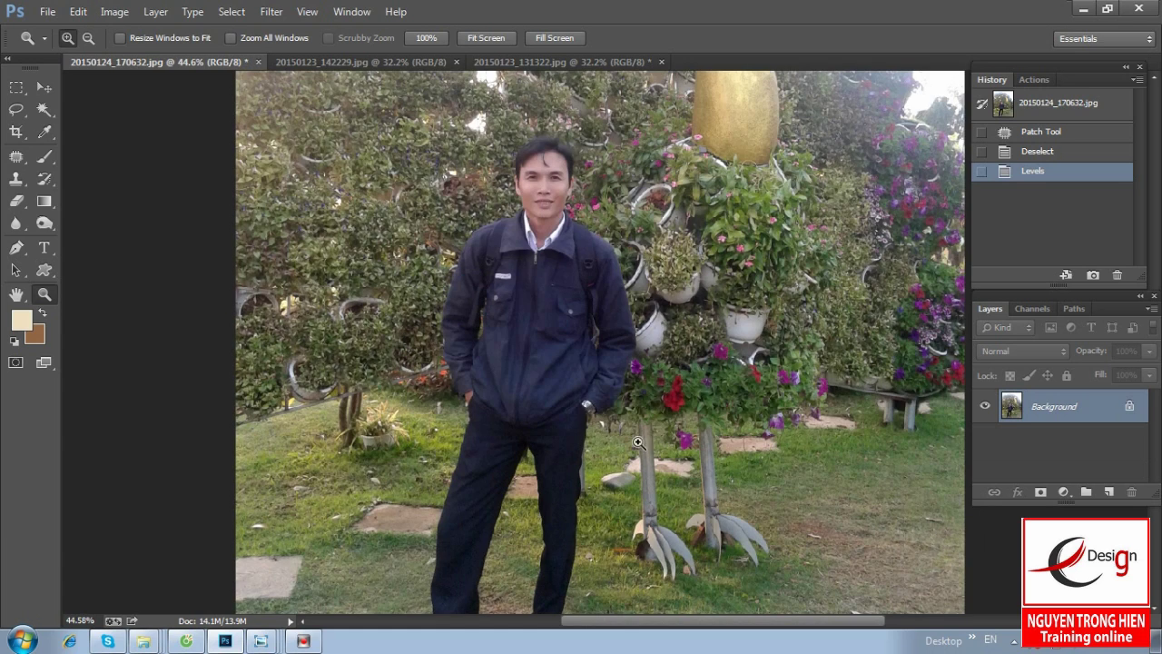
drag(607, 495, 684, 383)
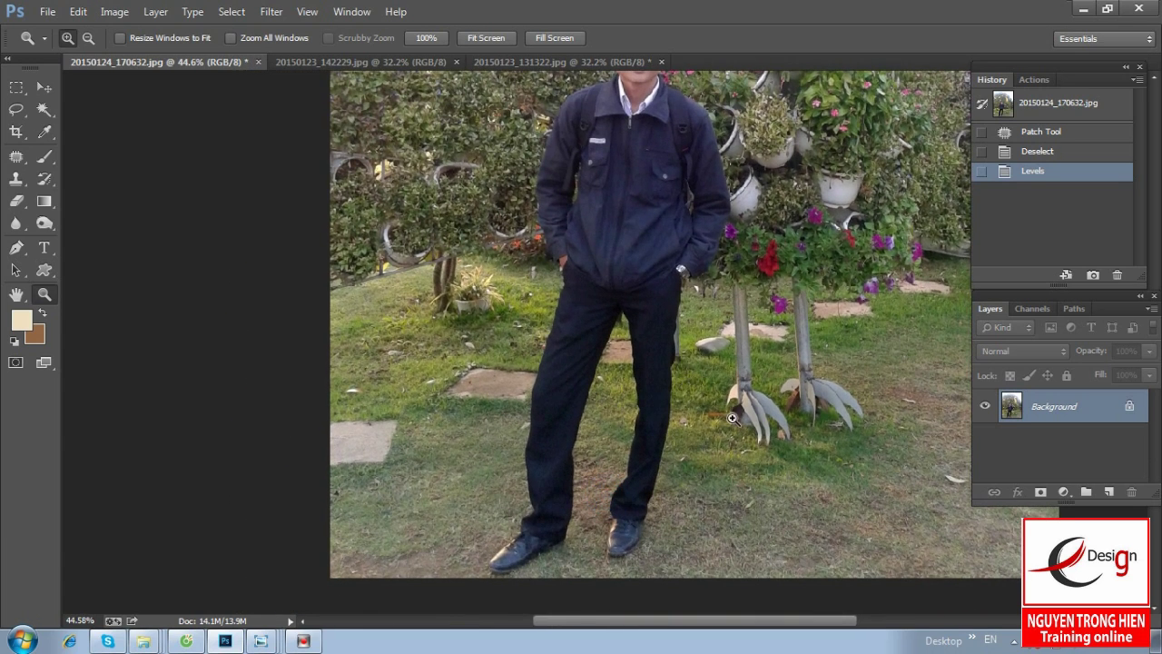
key(ctrl+0)
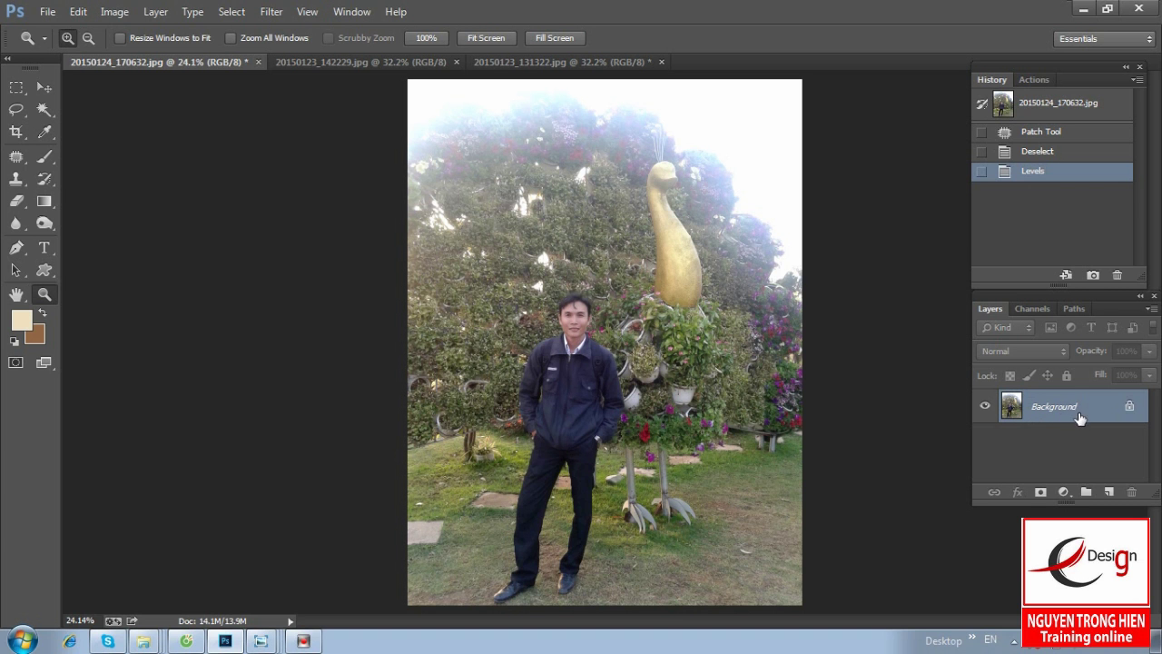
drag(654, 494, 945, 608)
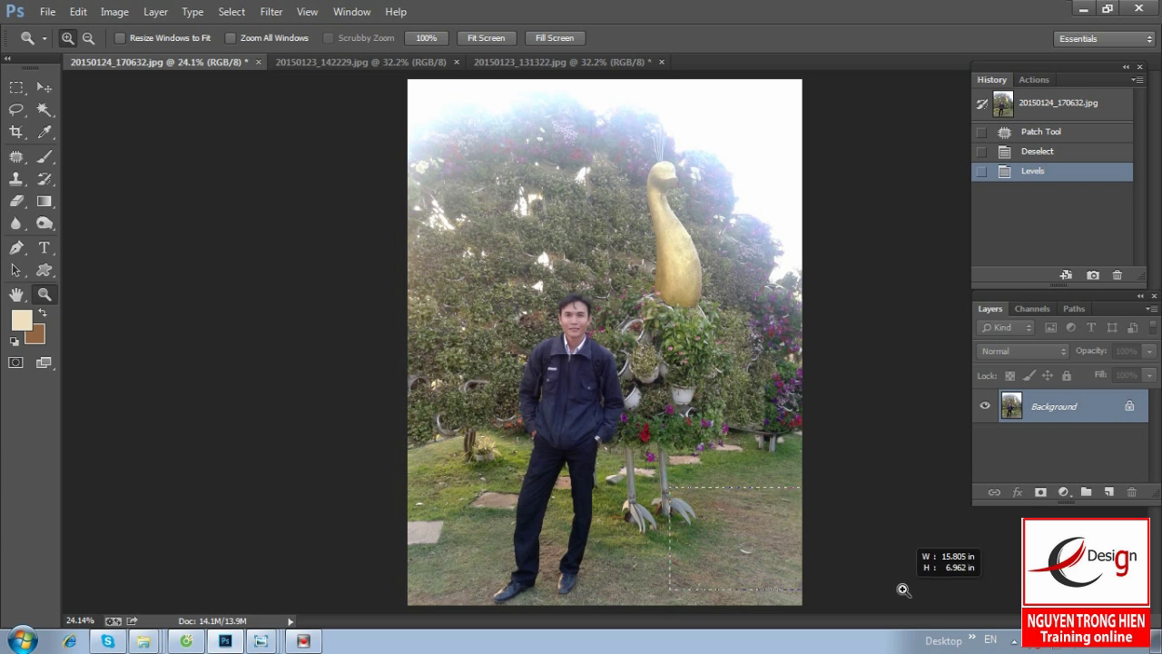
key(ctrl+minus)
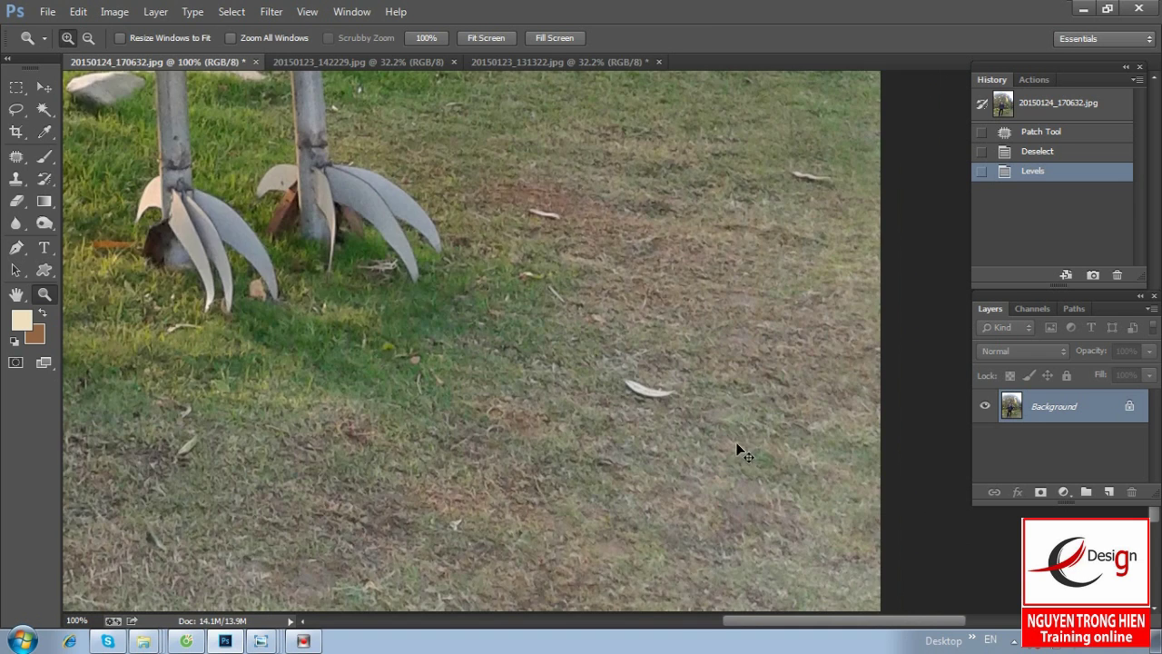
key(ctrl+minus)
click(11, 159)
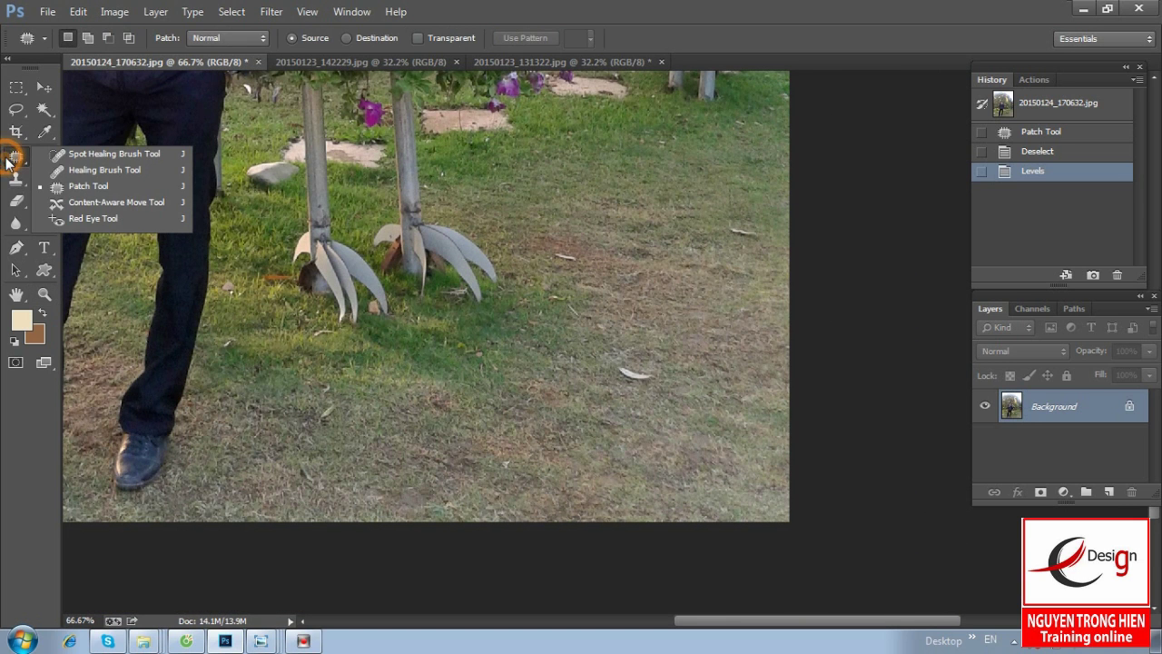
Step: Lasso the first white leaf on the grass and remove it with Content-Aware Fill
click(66, 185)
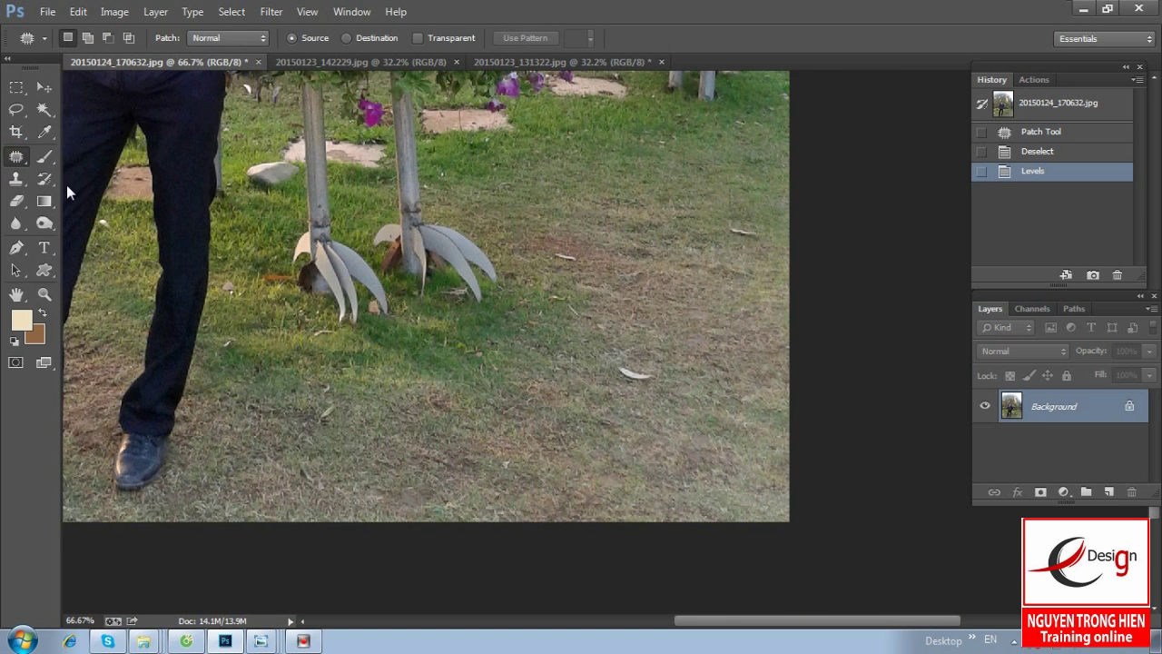
click(16, 109)
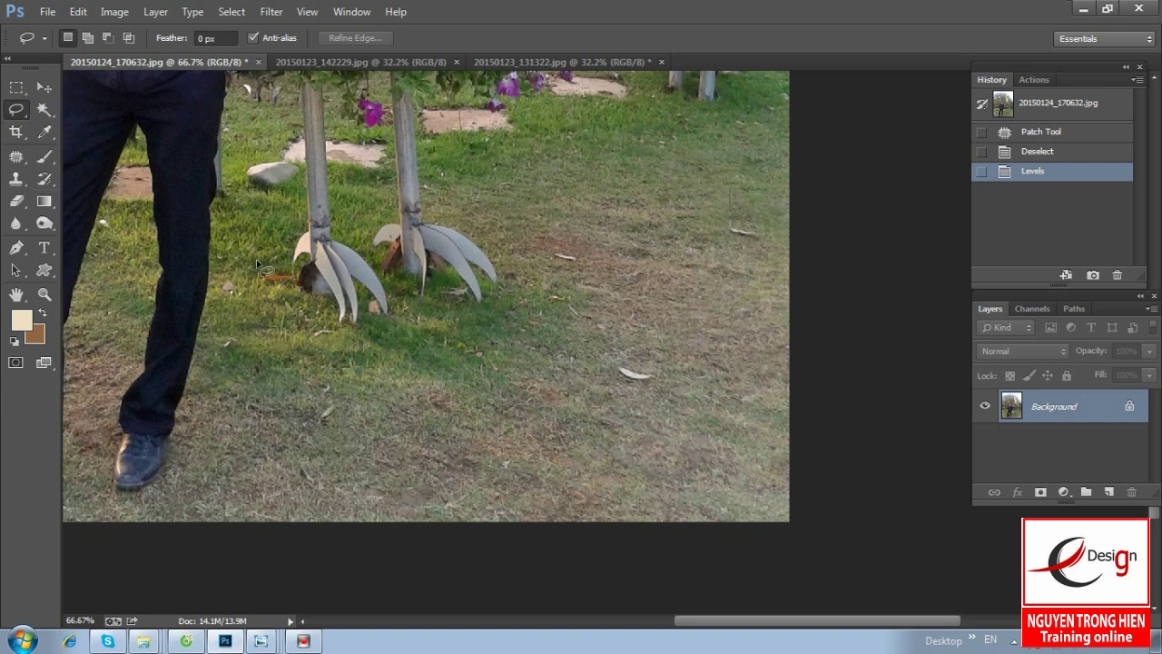
click(636, 365)
drag(611, 364, 663, 373)
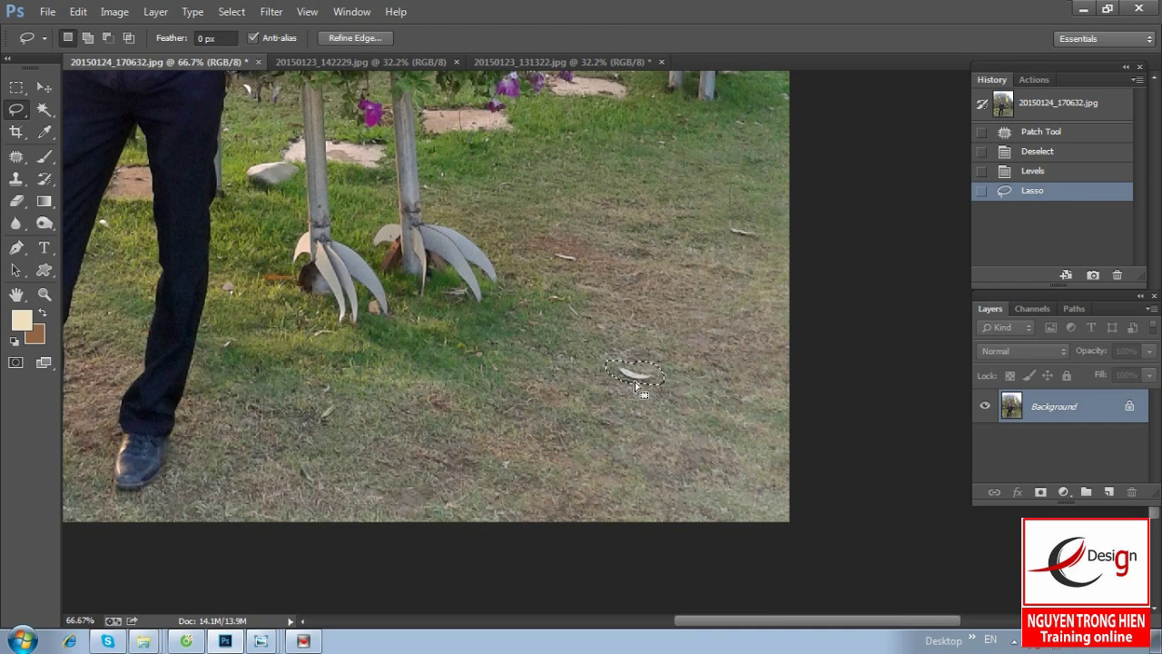
key(shift+F5)
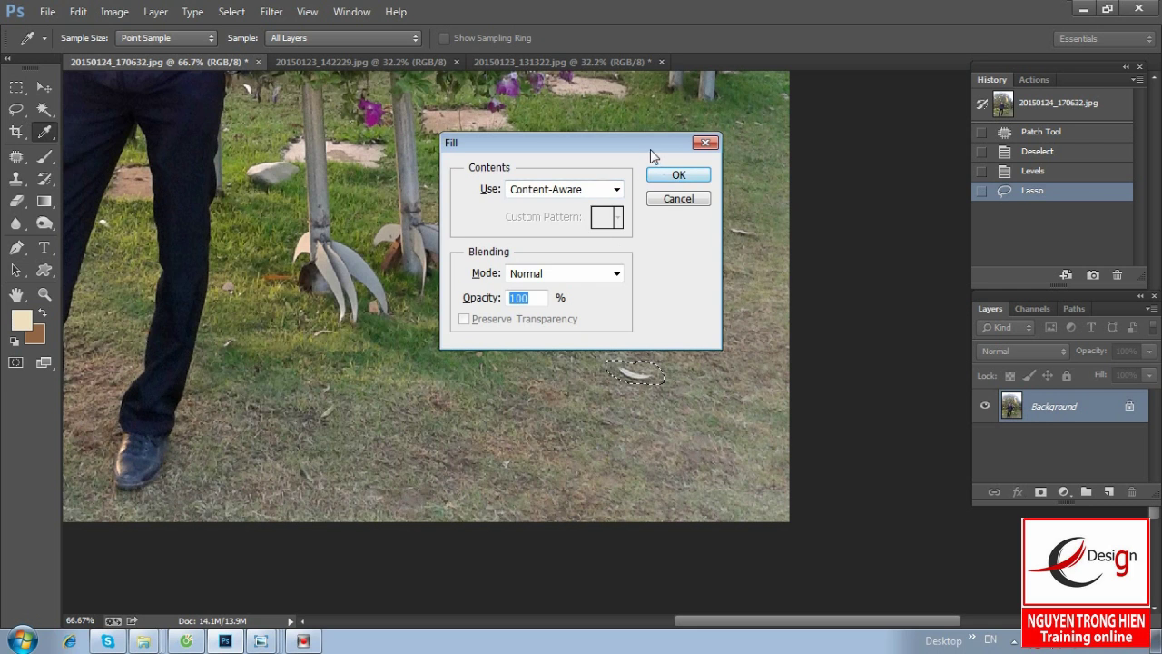
drag(651, 147, 346, 209)
click(375, 238)
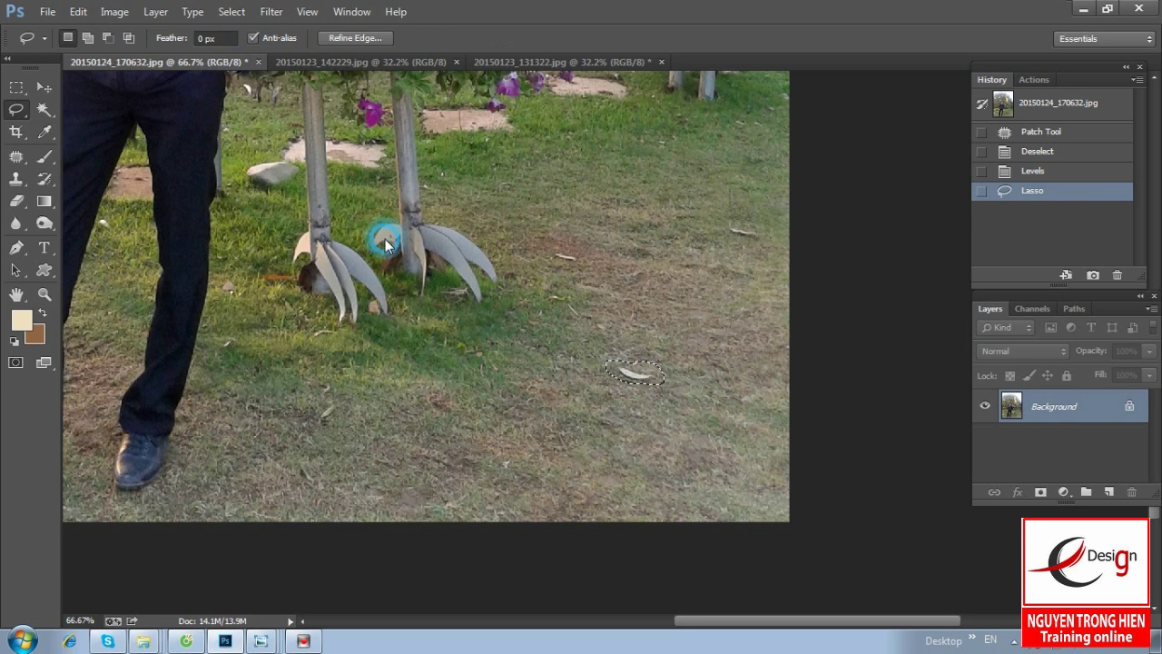
Step: Content-Aware Fill another white leaf and two more debris spots on the lawn
mouse_move(723, 220)
mouse_down()
mouse_move(747, 244)
mouse_move(756, 230)
mouse_up()
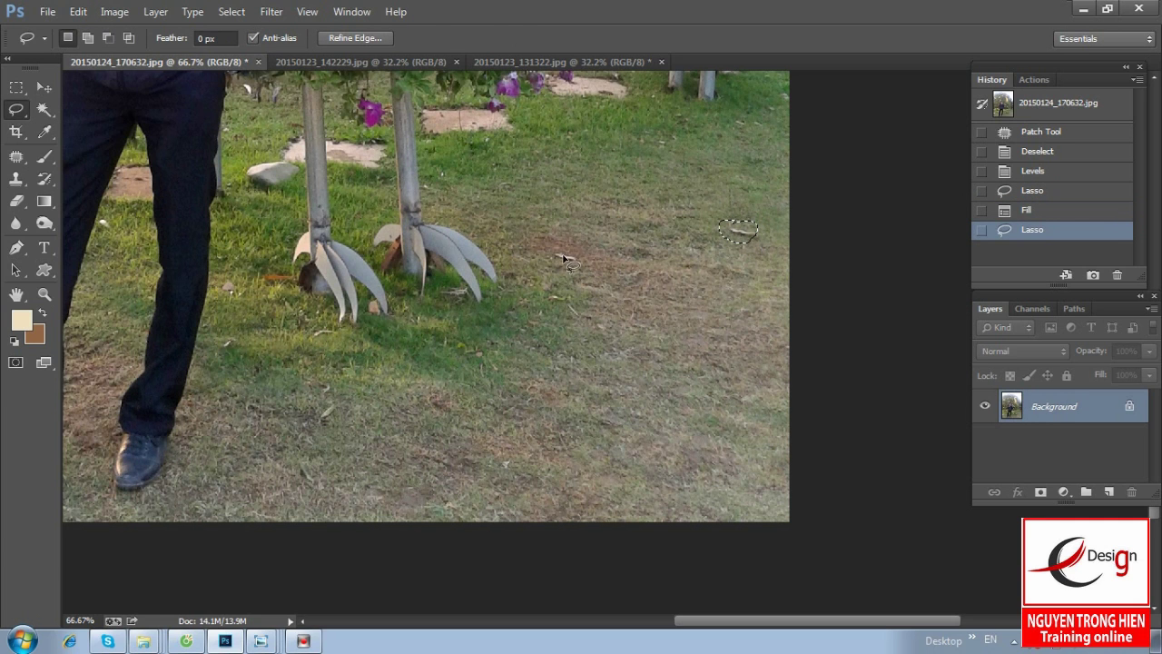
key(shift+F5)
key(Return)
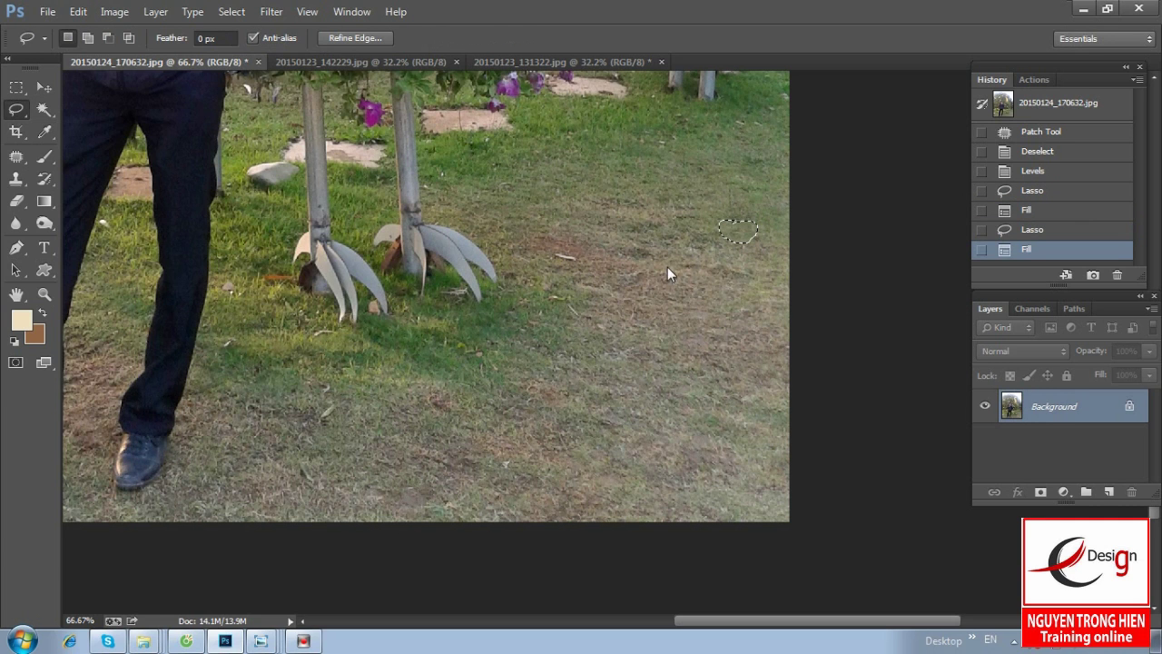
drag(592, 256, 590, 260)
key(shift+F5)
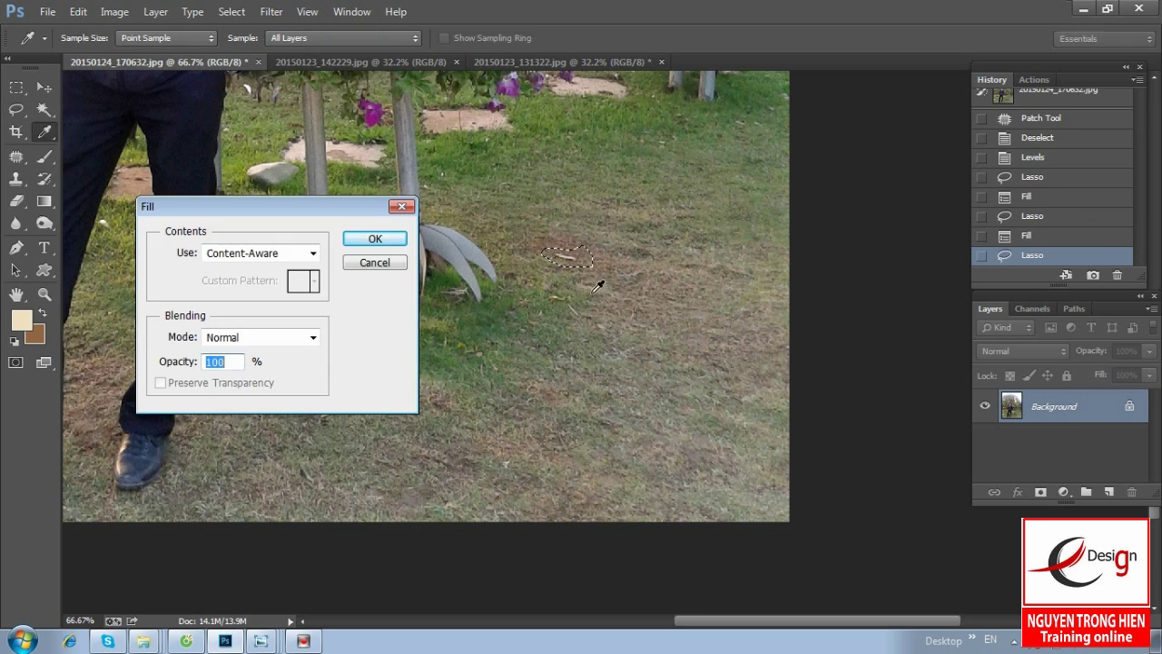
key(Return)
drag(565, 299, 566, 294)
key(shift+F5)
key(Return)
key(shift+F5)
key(Return)
scroll(370, 405, left, 5)
Step: Content-Aware Fill four more small debris spots on the lawn
drag(576, 457, 595, 456)
key(shift+F5)
key(Return)
drag(581, 377, 603, 388)
key(shift+F5)
key(Return)
drag(498, 383, 525, 409)
key(shift+F5)
key(Return)
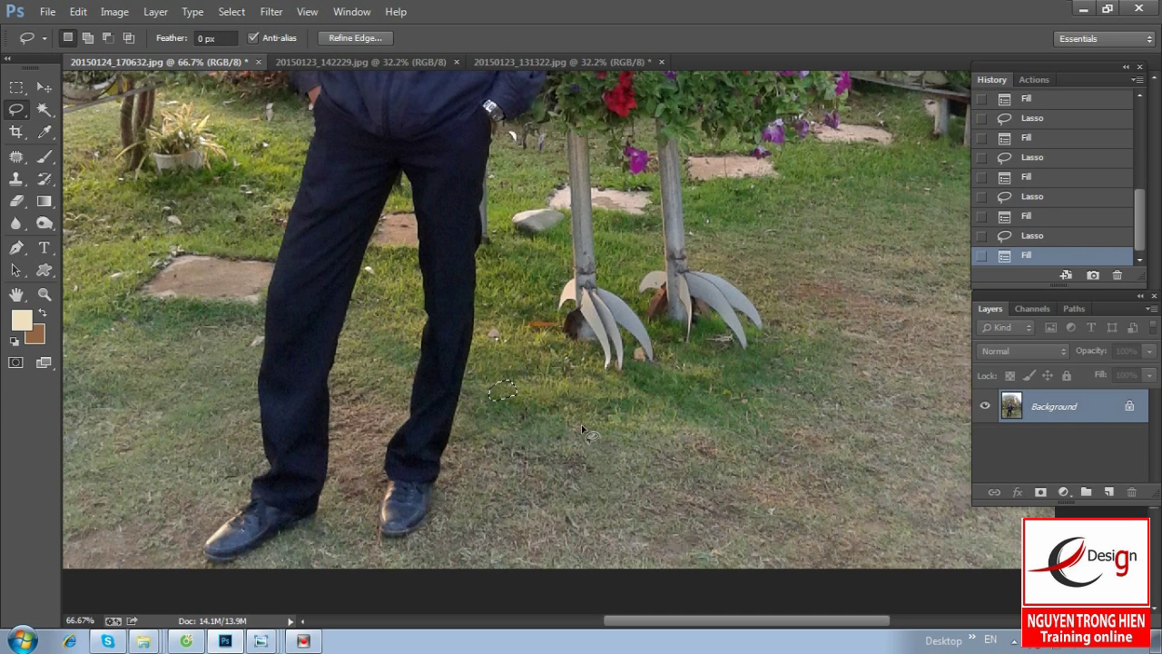
key(shift+F5)
key(Return)
drag(762, 495, 788, 505)
key(shift+F5)
key(Return)
Step: Remove debris near the man's legs and a white leaf and spots on the left lawn
mouse_move(394, 353)
mouse_down()
mouse_move(572, 450)
mouse_move(554, 419)
mouse_up()
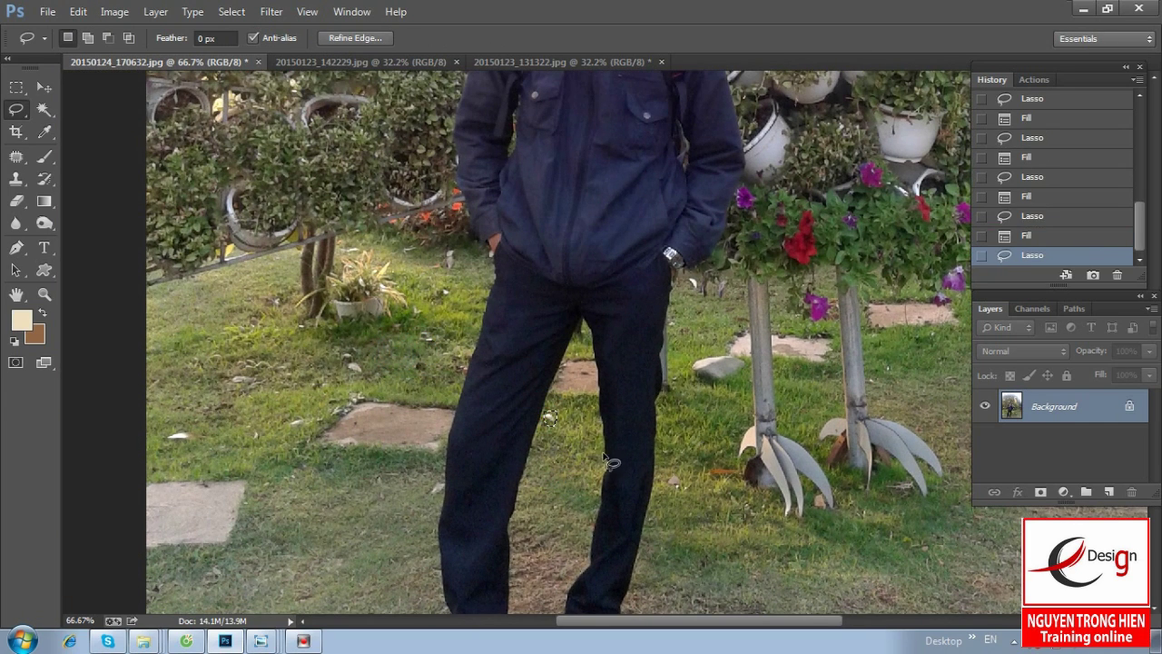
drag(674, 478, 677, 487)
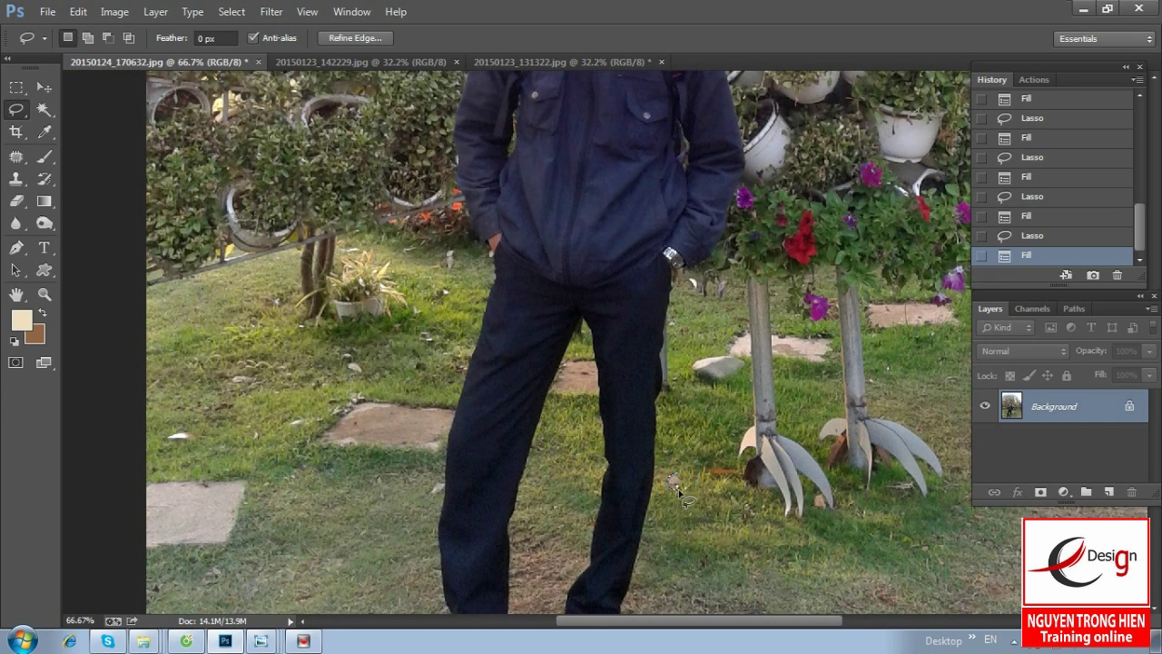
key(shift+F5)
key(Return)
drag(356, 451, 511, 490)
drag(427, 461, 446, 466)
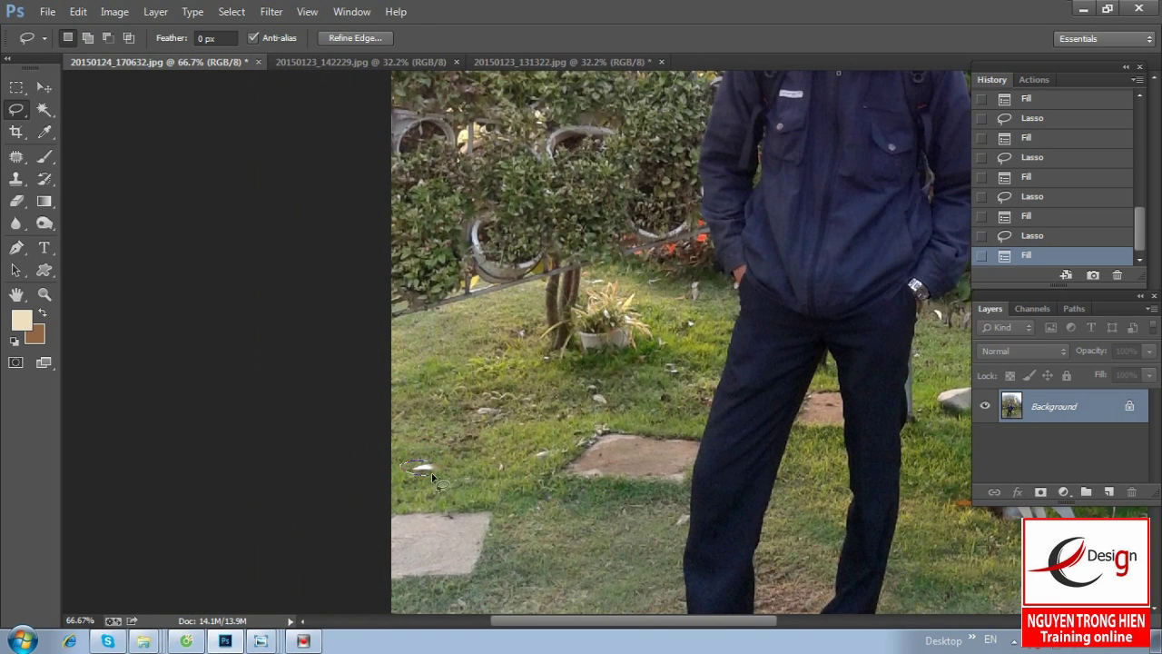
key(shift+F5)
key(Return)
drag(473, 405, 500, 411)
key(shift+F5)
key(Return)
drag(532, 446, 556, 454)
key(shift+F5)
key(Return)
Step: Content-Aware Fill the last grass spots, including one near the potted plant
drag(595, 394, 601, 398)
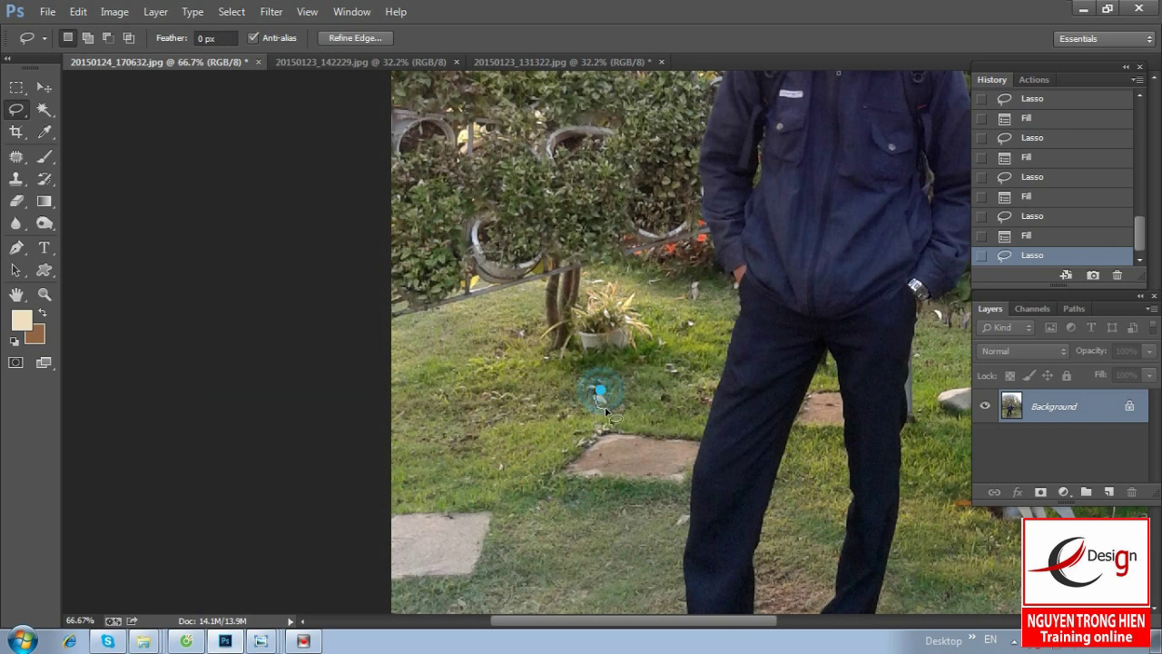
drag(687, 321, 700, 332)
key(shift+F5)
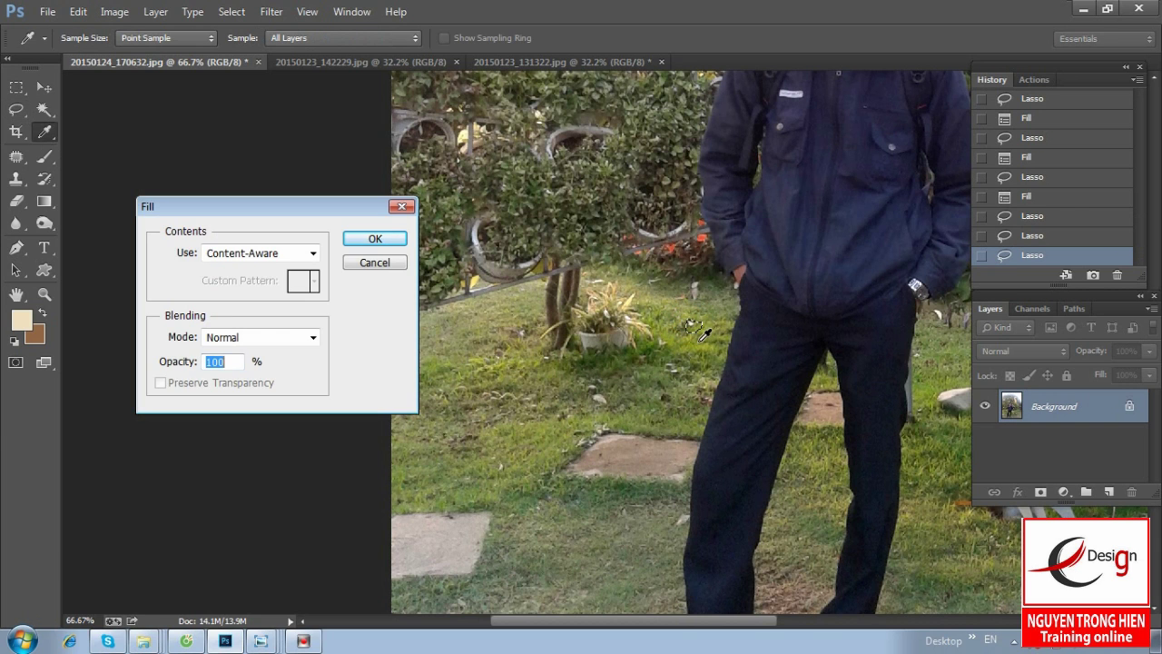
key(Return)
drag(518, 324, 536, 341)
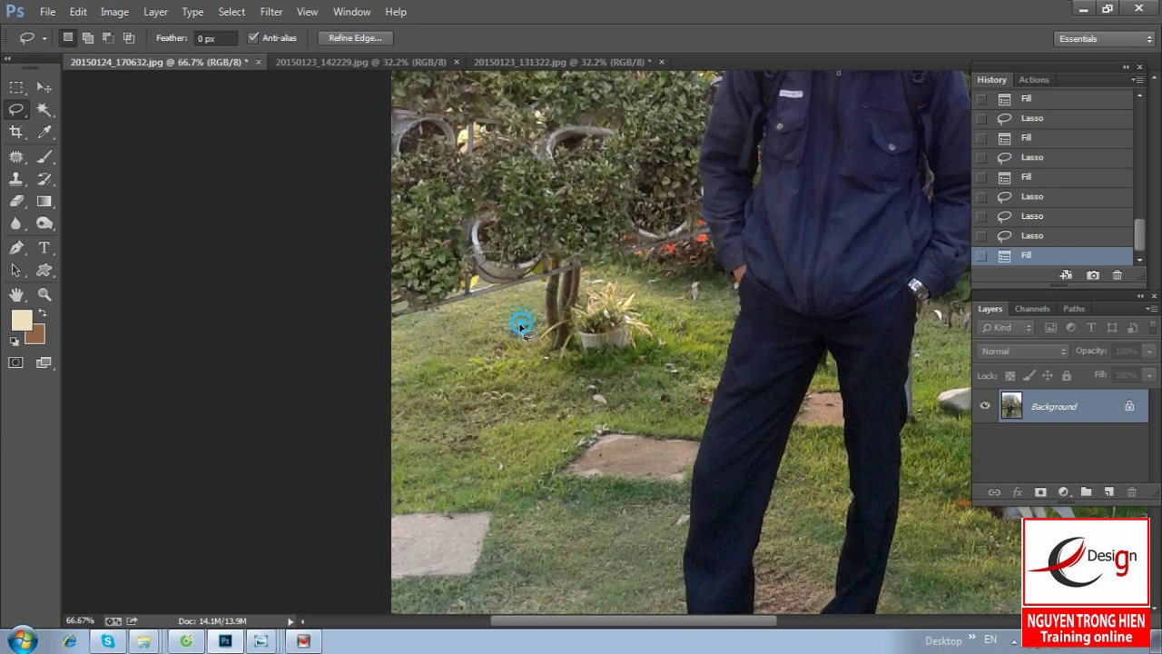
key(shift+F5)
key(Return)
Step: Fit the whole retouched photo on screen and clear the selection
key(ctrl+minus)
key(z)
drag(463, 392, 486, 413)
key(ctrl+0)
key(ctrl+d)
Step: Copy the whole retouched image, revert to the original snapshot, and paste it as Layer 1
click(733, 374)
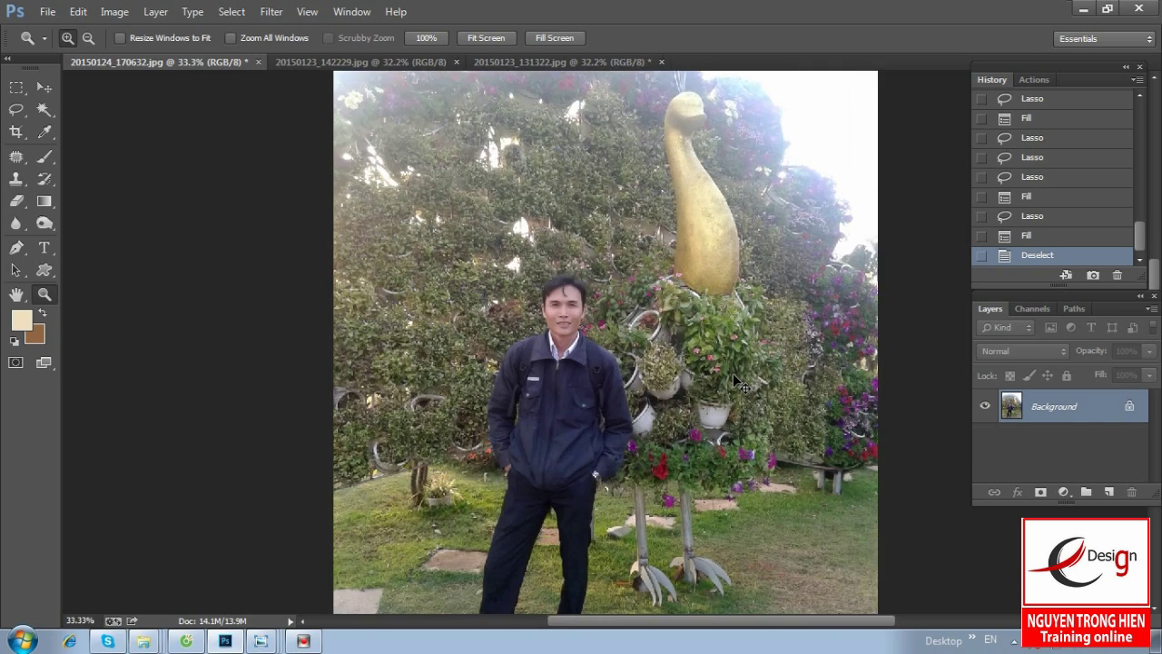
key(ctrl+minus)
key(ctrl+0)
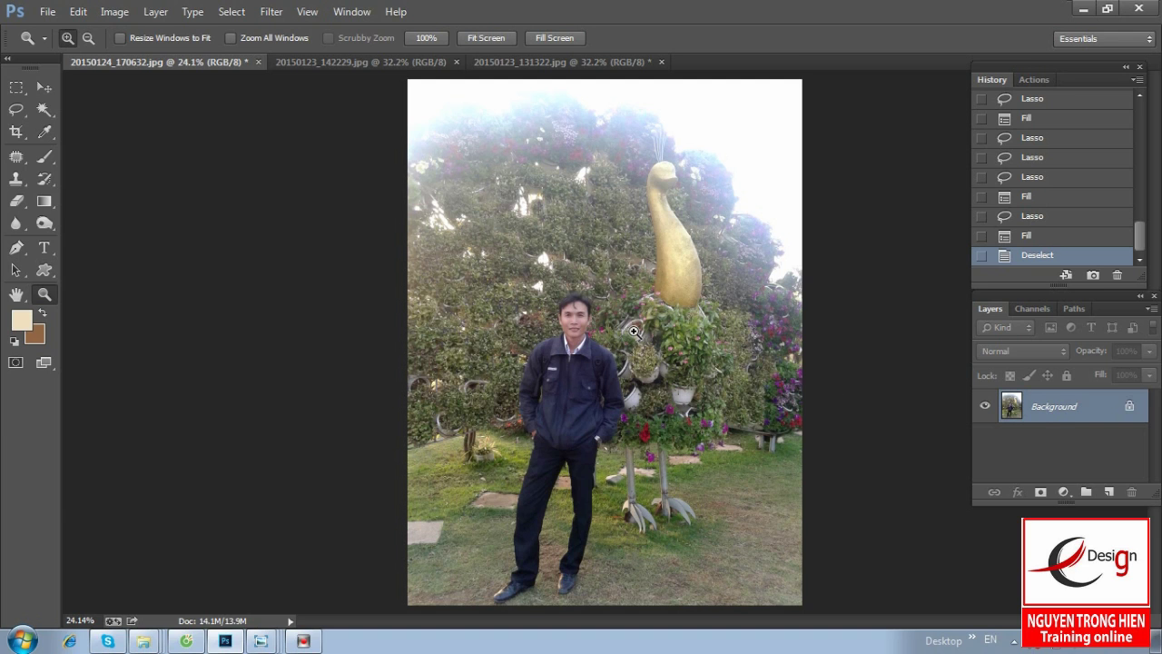
ctrl+click(1029, 418)
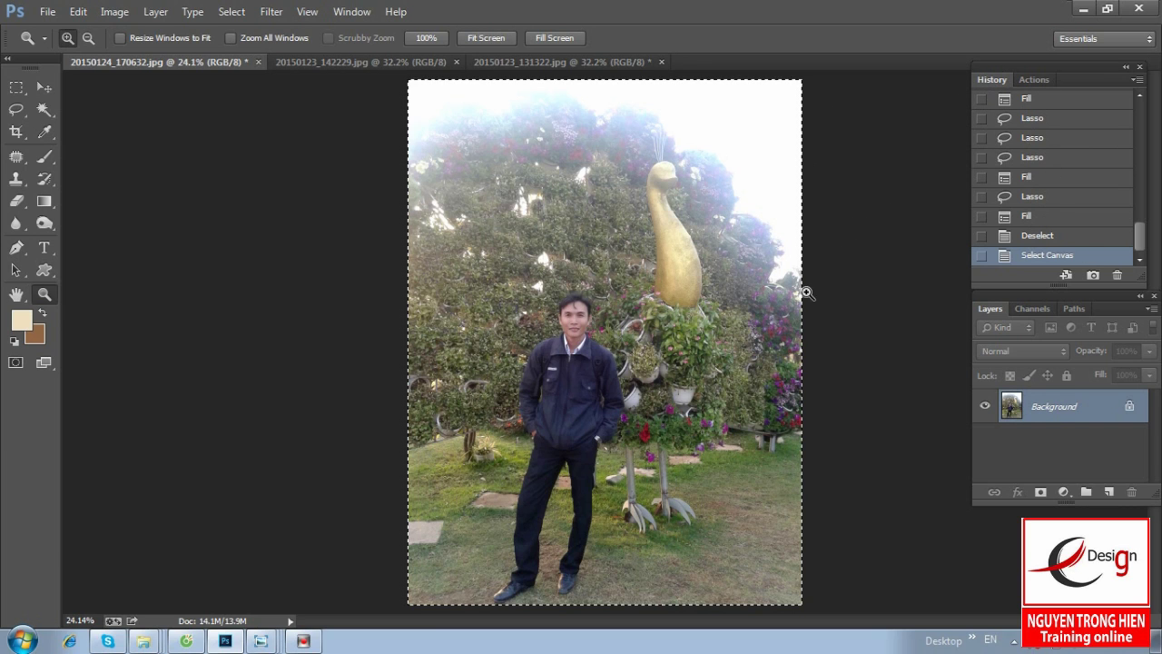
mouse_move(1140, 234)
mouse_down()
mouse_move(1157, 209)
mouse_move(1147, 123)
mouse_up()
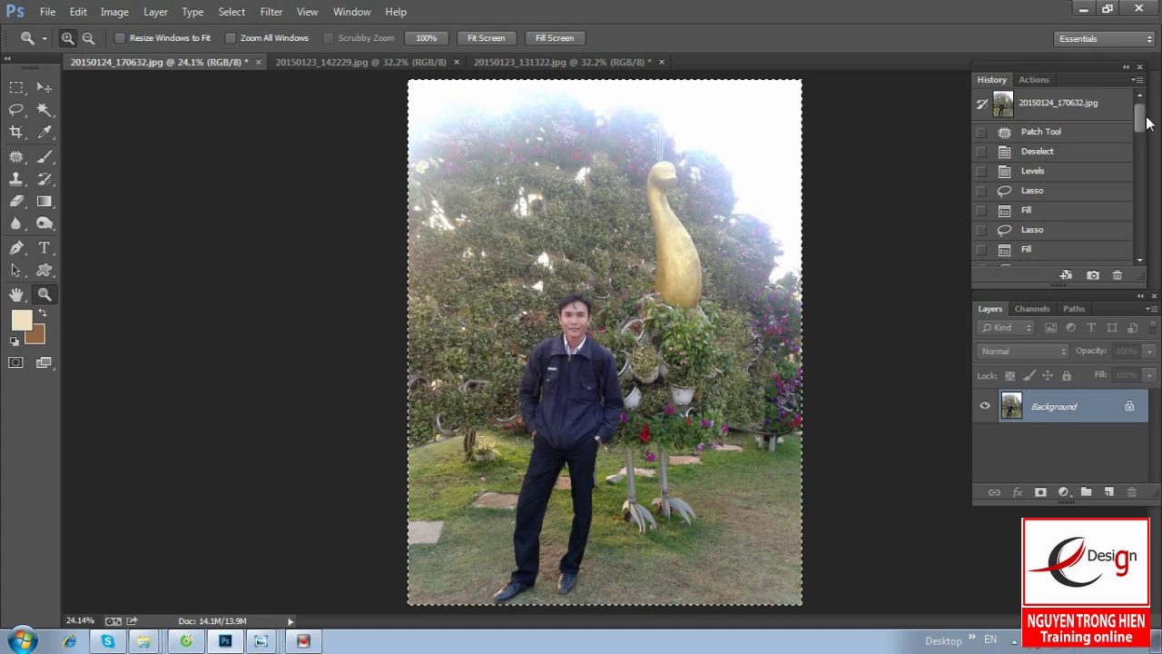
click(1038, 102)
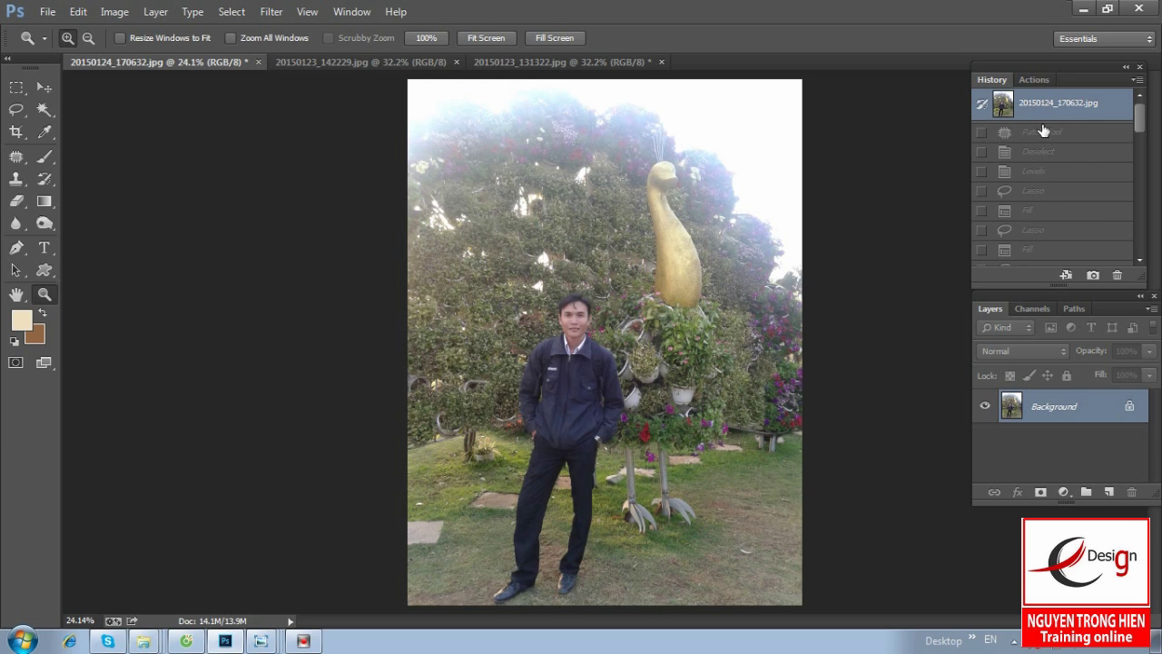
key(ctrl+v)
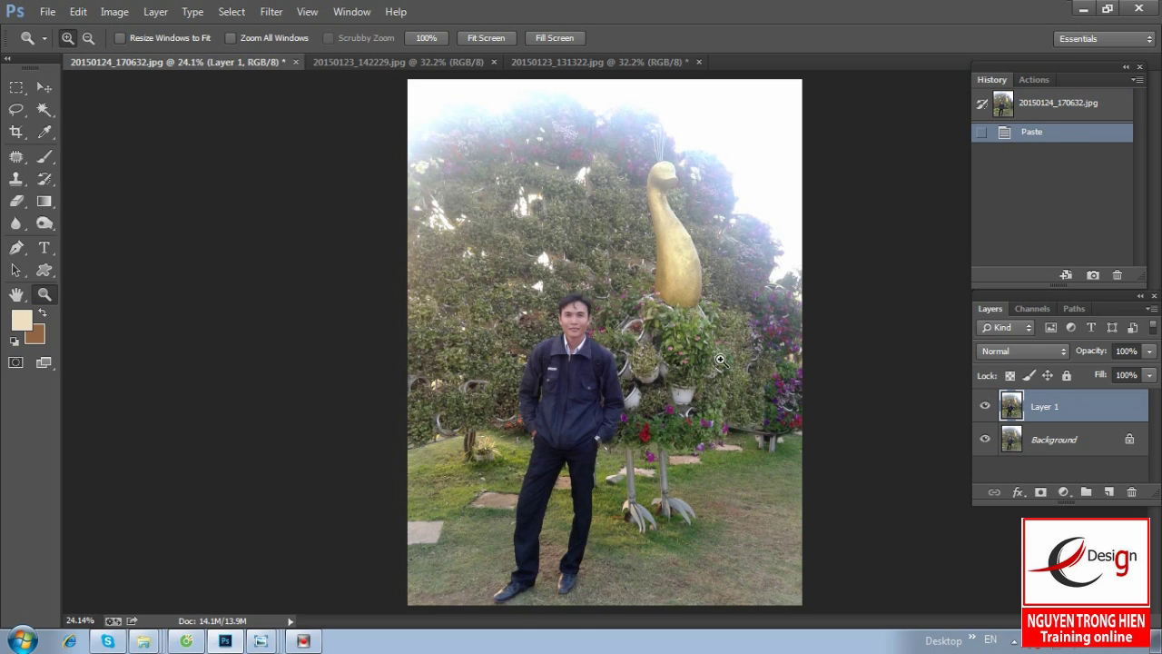
click(985, 408)
click(985, 408)
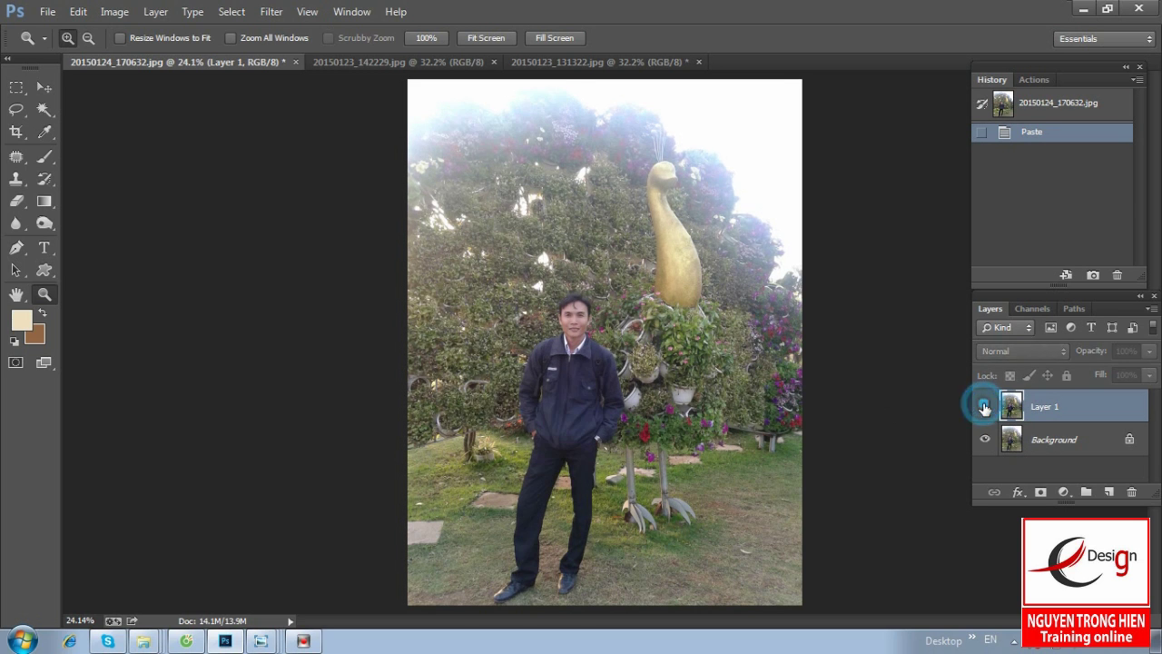
click(985, 407)
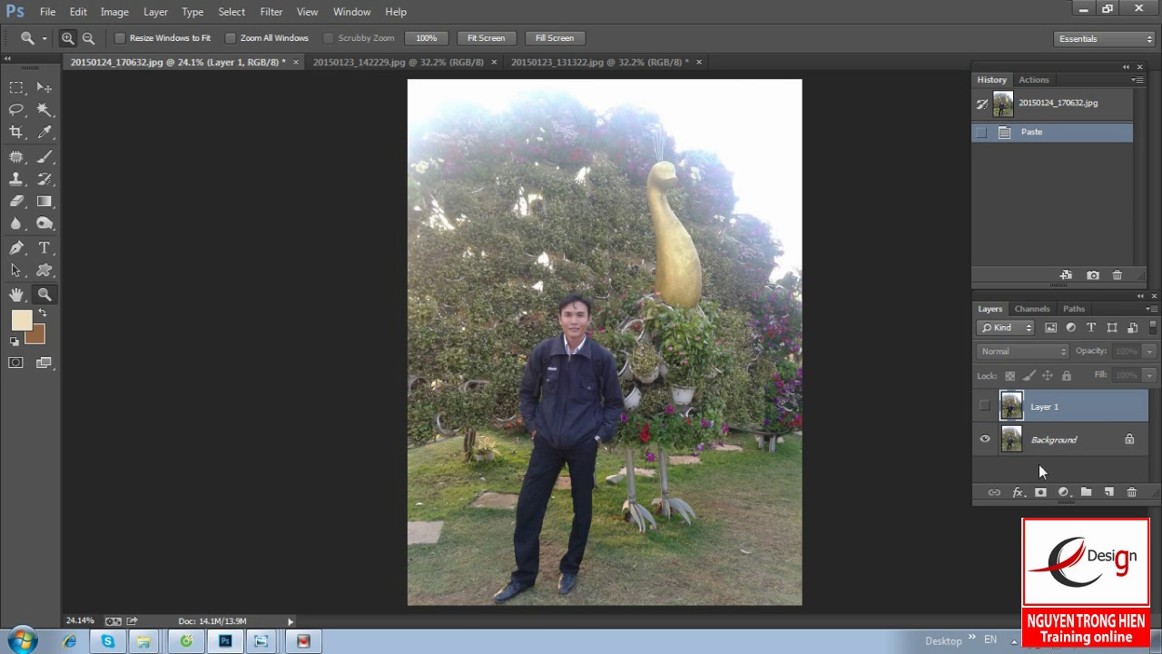
click(1048, 441)
click(986, 407)
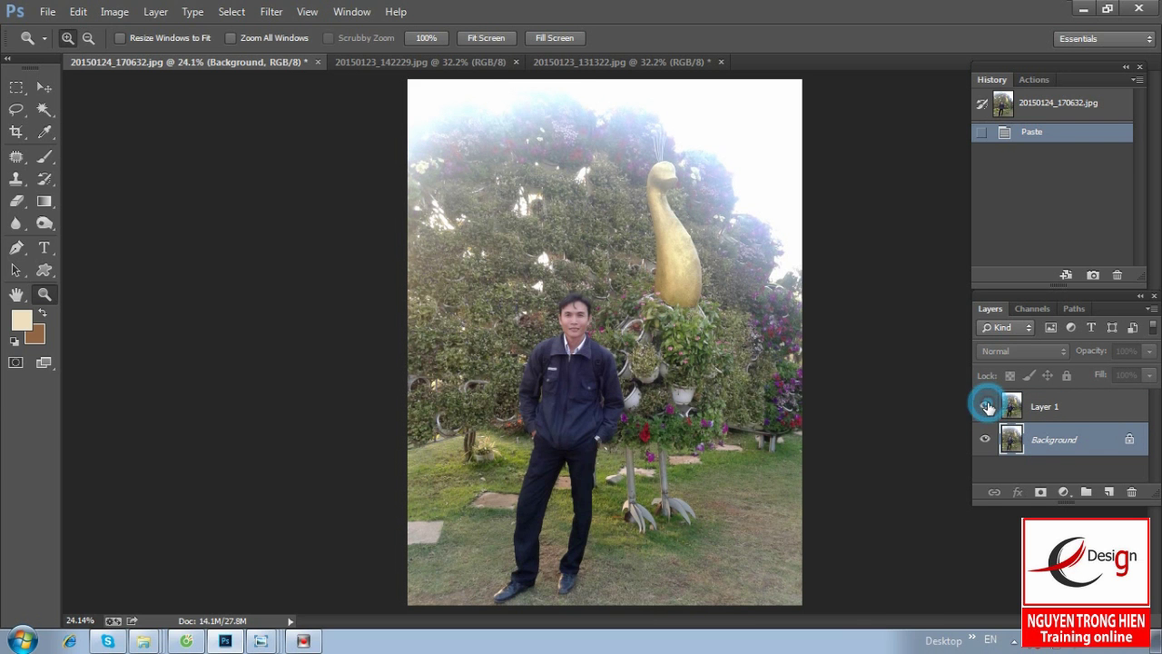
drag(392, 261, 906, 536)
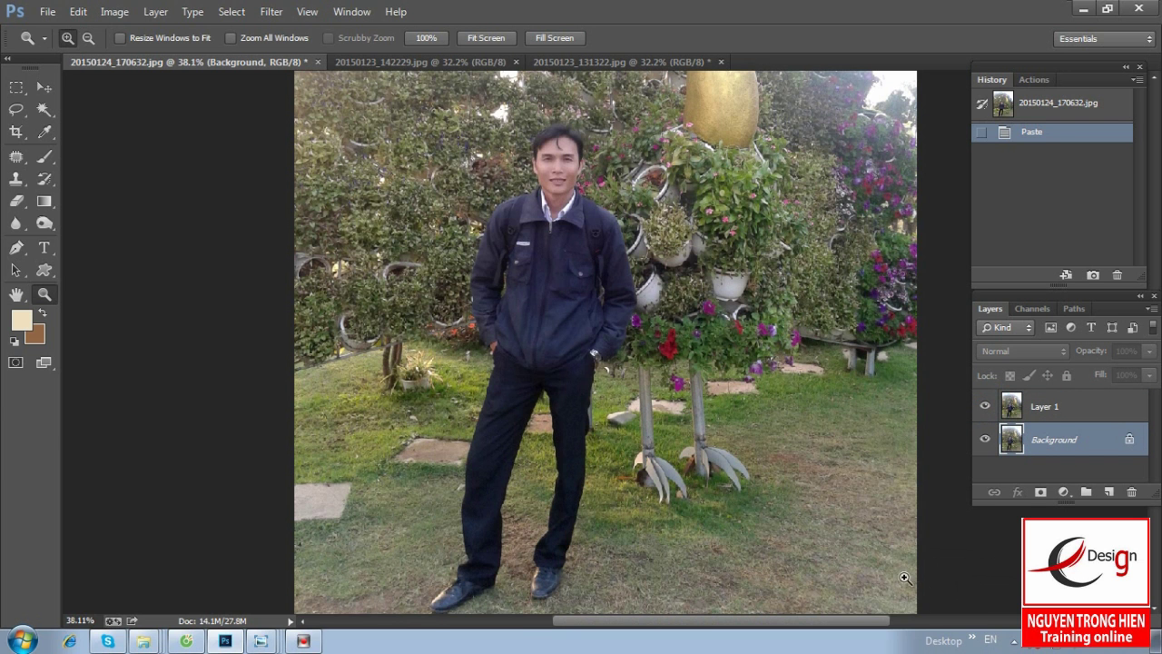
scroll(759, 276, up, 3)
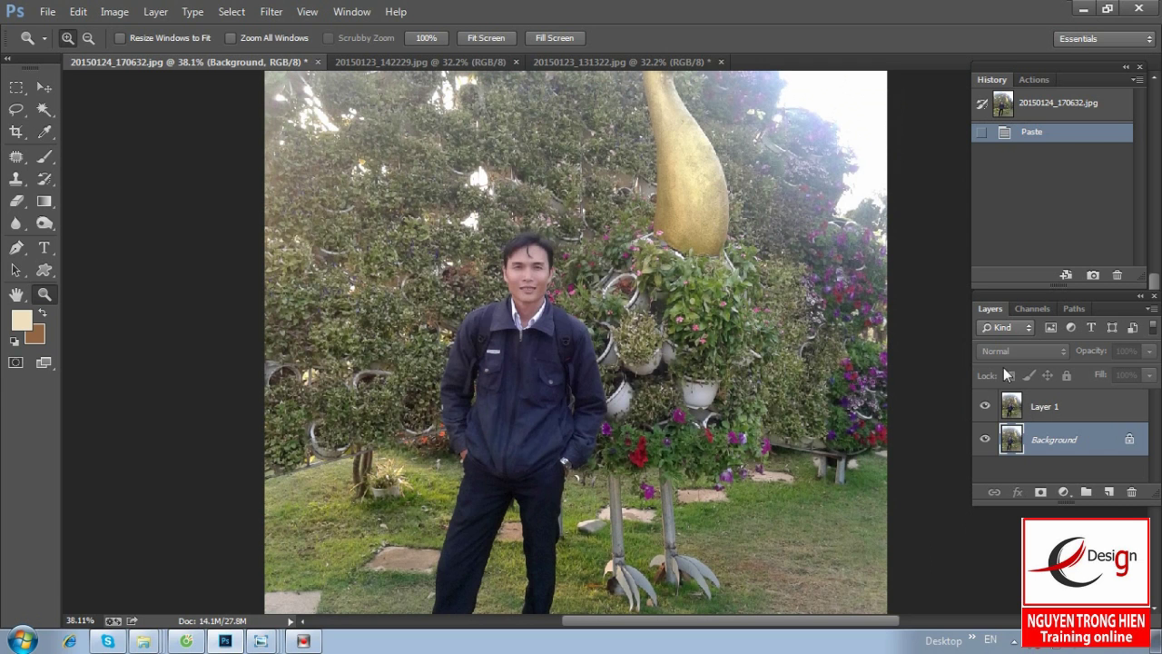
click(986, 408)
click(986, 407)
click(986, 408)
click(985, 408)
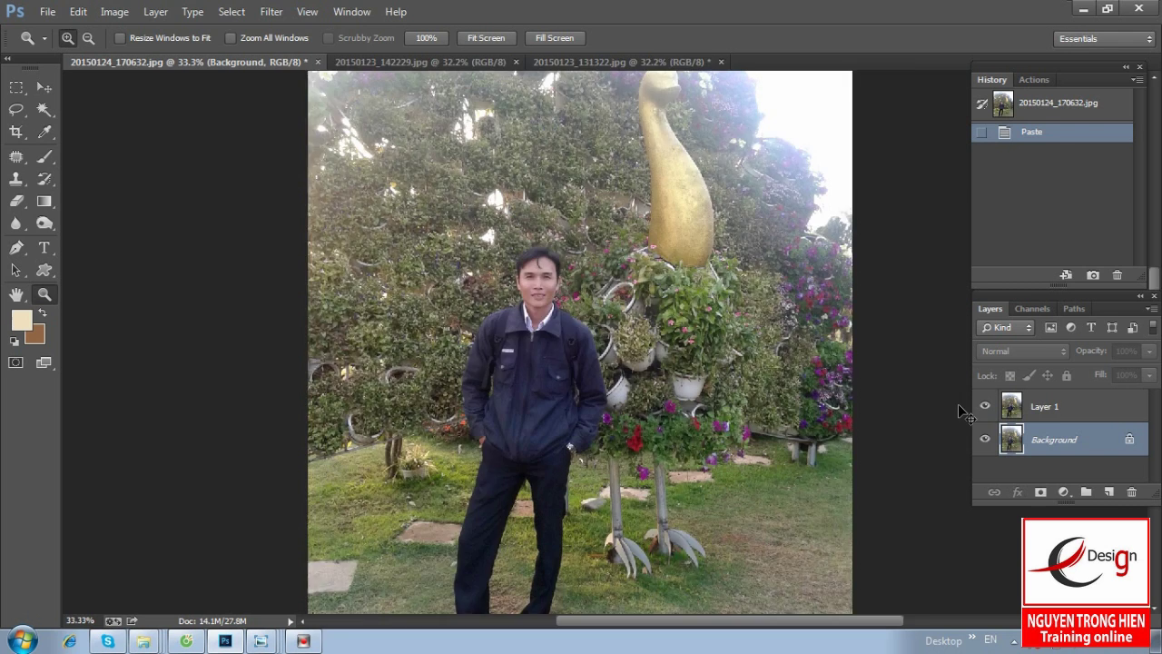
alt+click(952, 415)
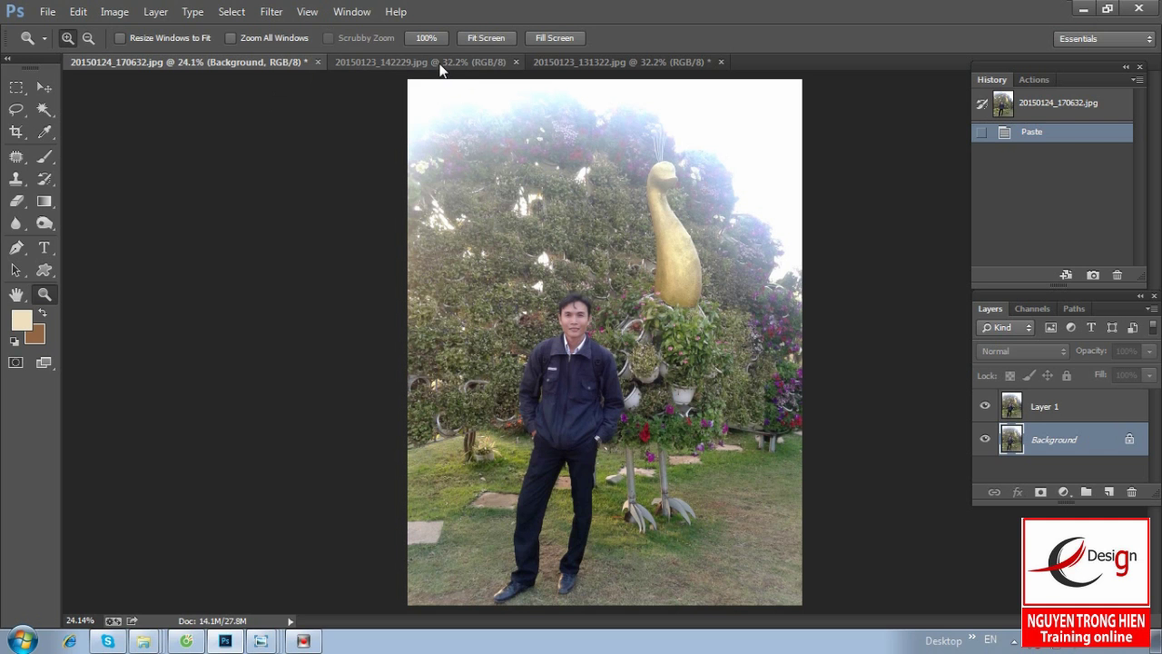
Step: Bring up the dark waterfall photo 20150123_142229.jpg and its Image menu
click(439, 65)
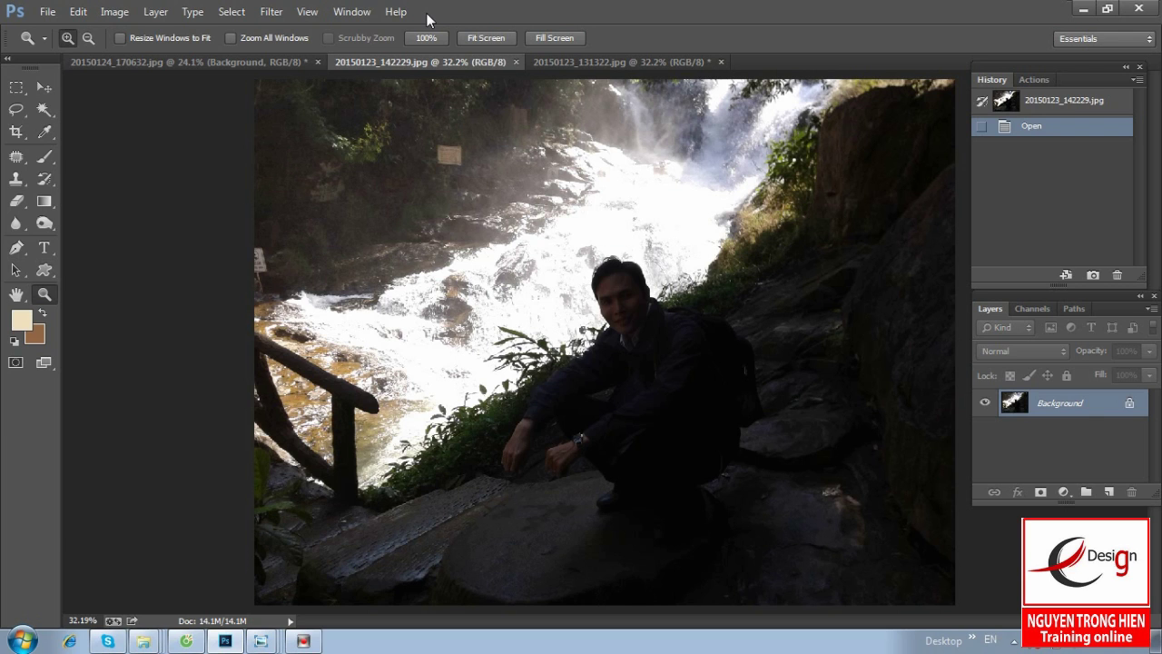
click(115, 12)
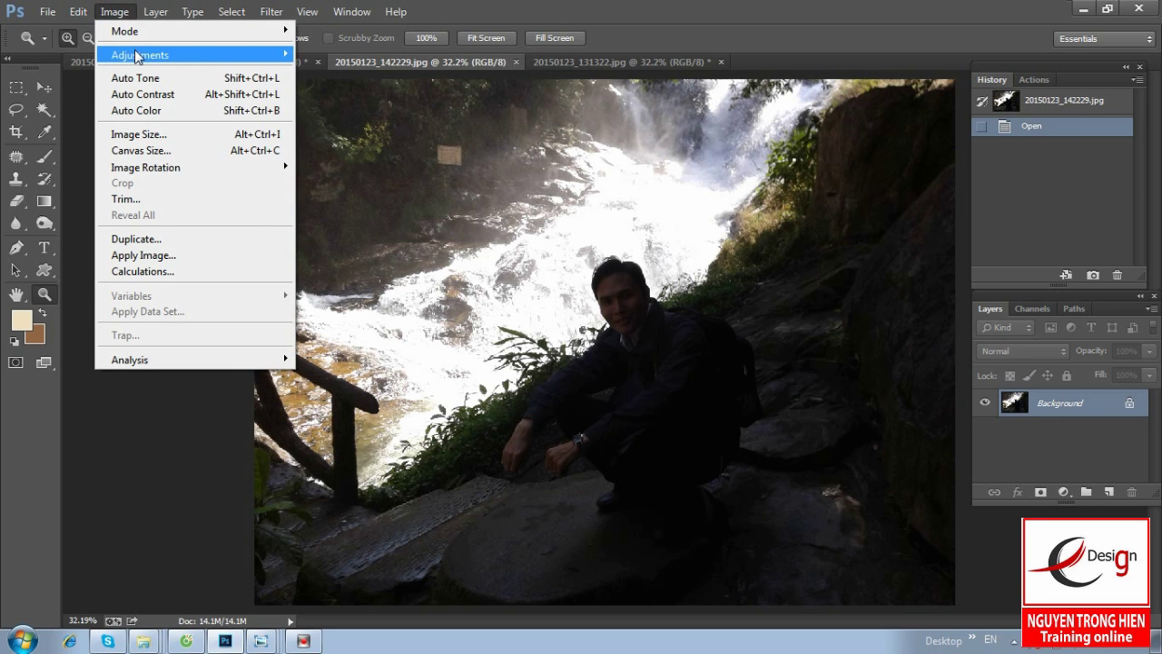
mouse_move(141, 55)
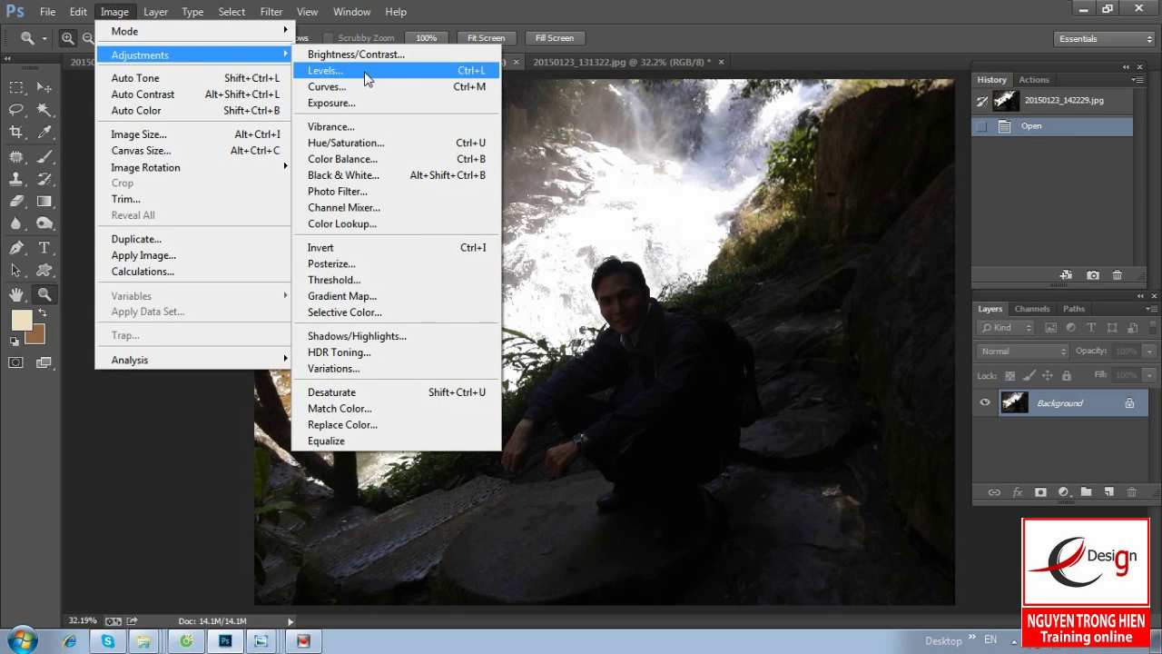
Step: Open Levels, move the dialog aside, and arm the white-point eyedropper
click(367, 79)
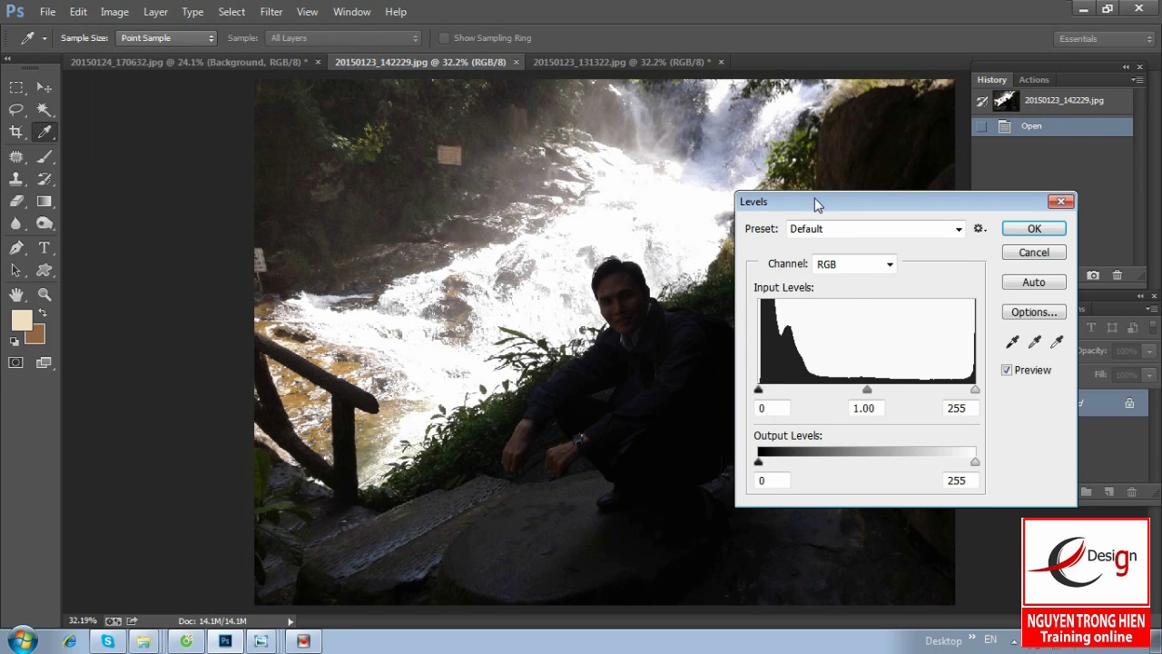
drag(814, 204, 166, 195)
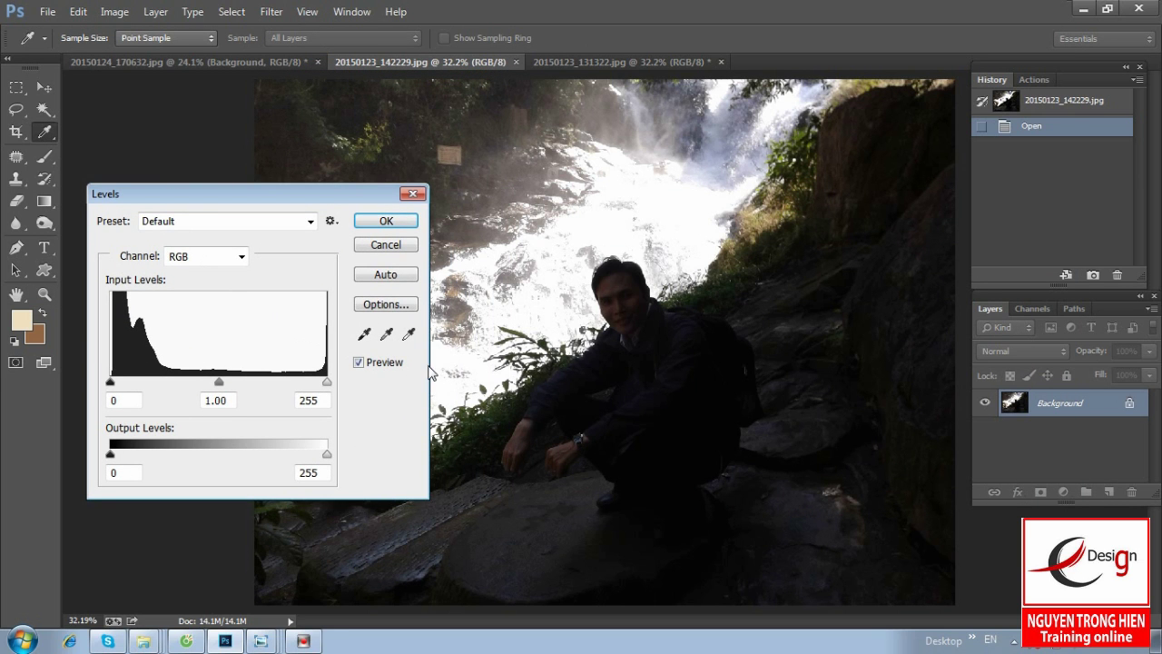
click(363, 338)
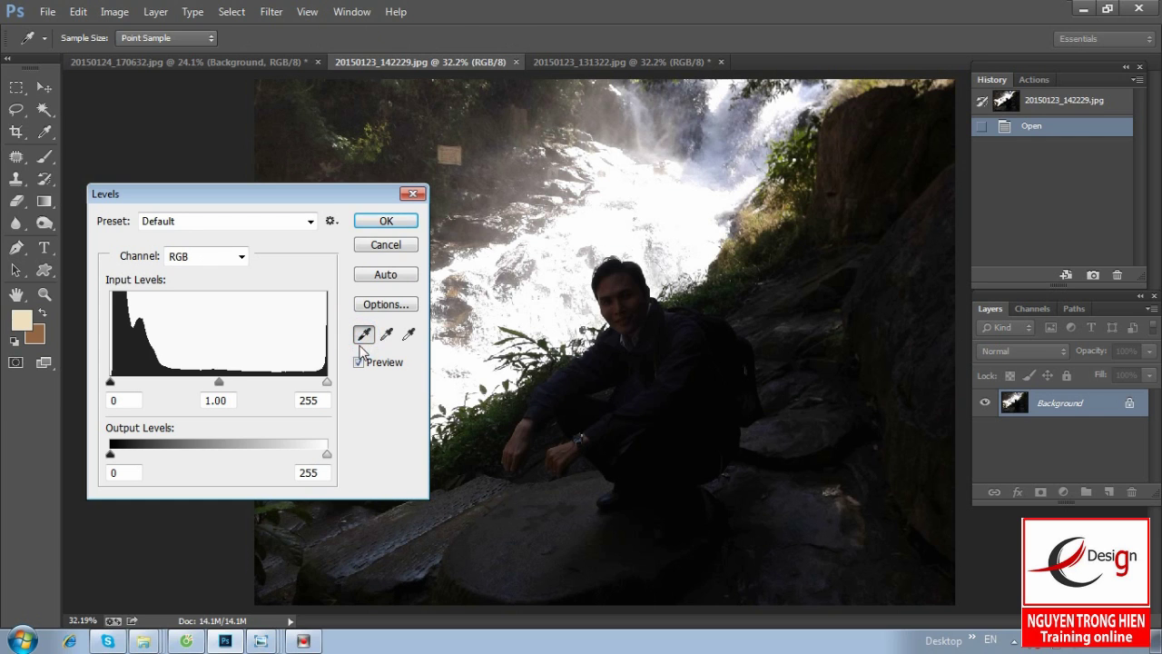
click(364, 334)
click(408, 334)
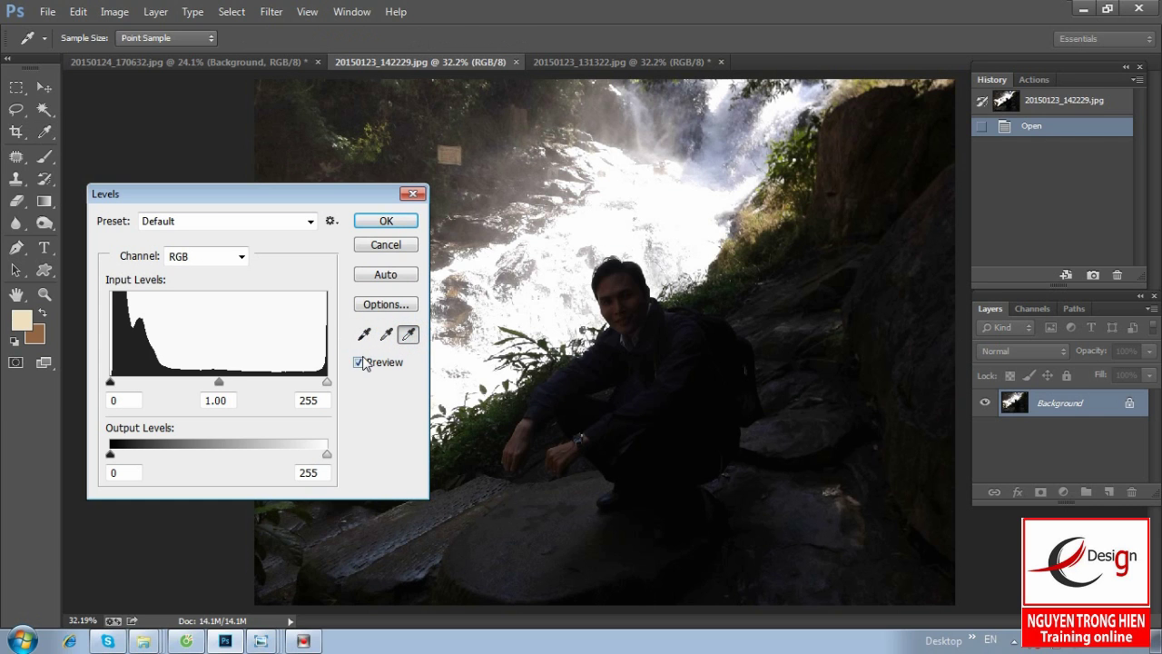
click(386, 335)
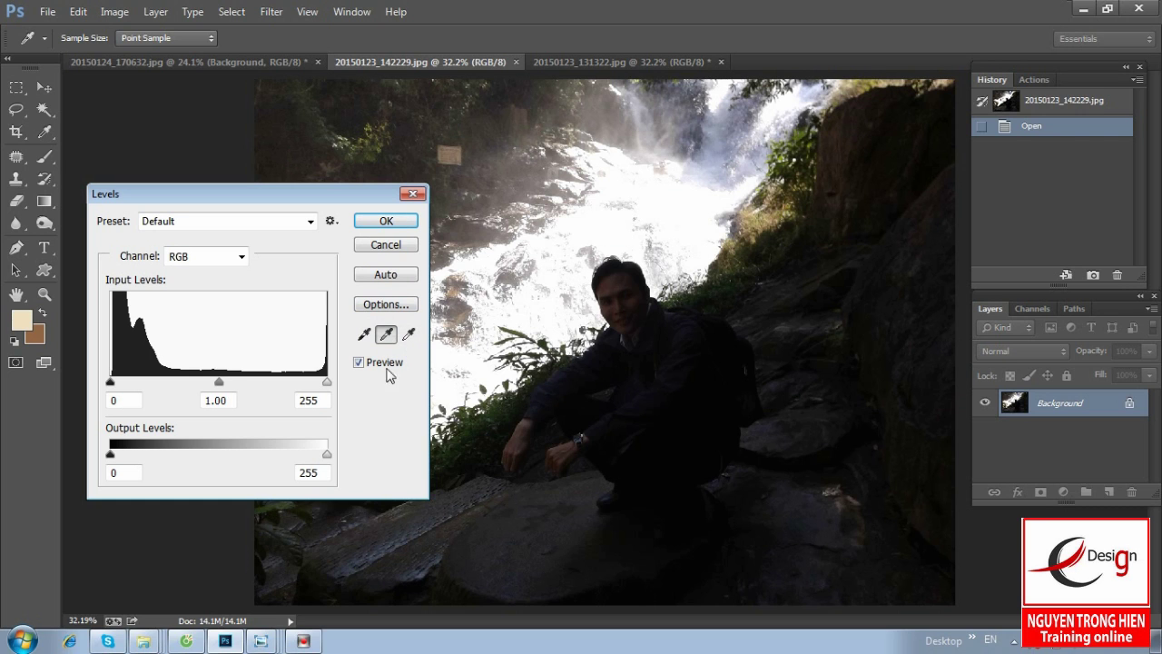
click(409, 334)
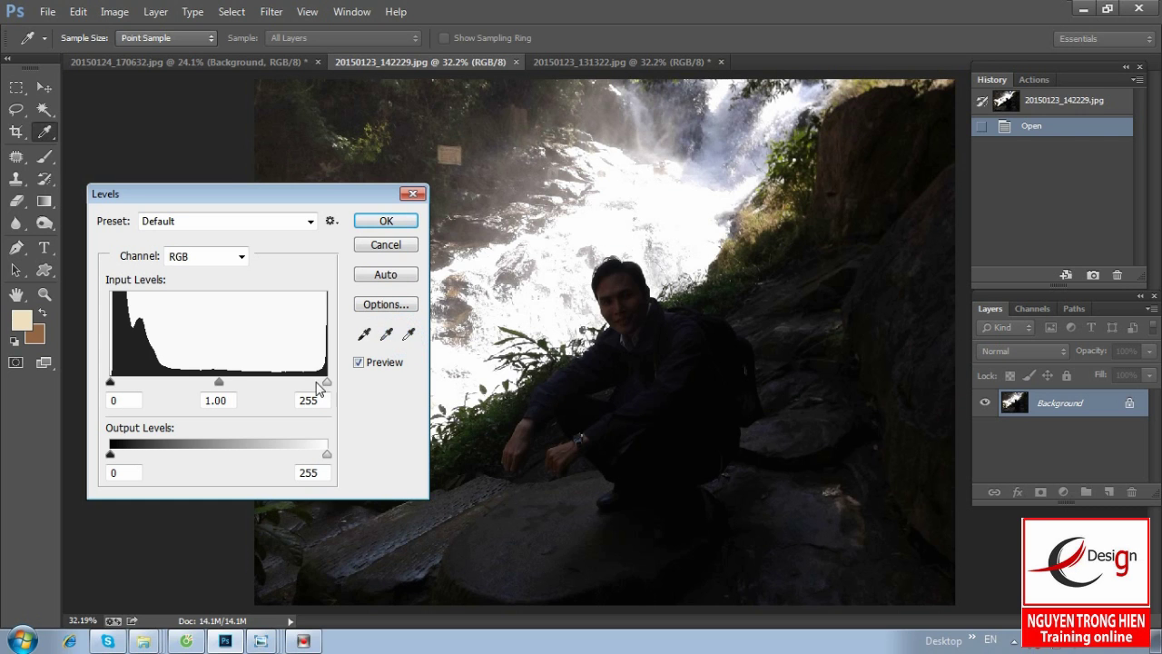
click(408, 334)
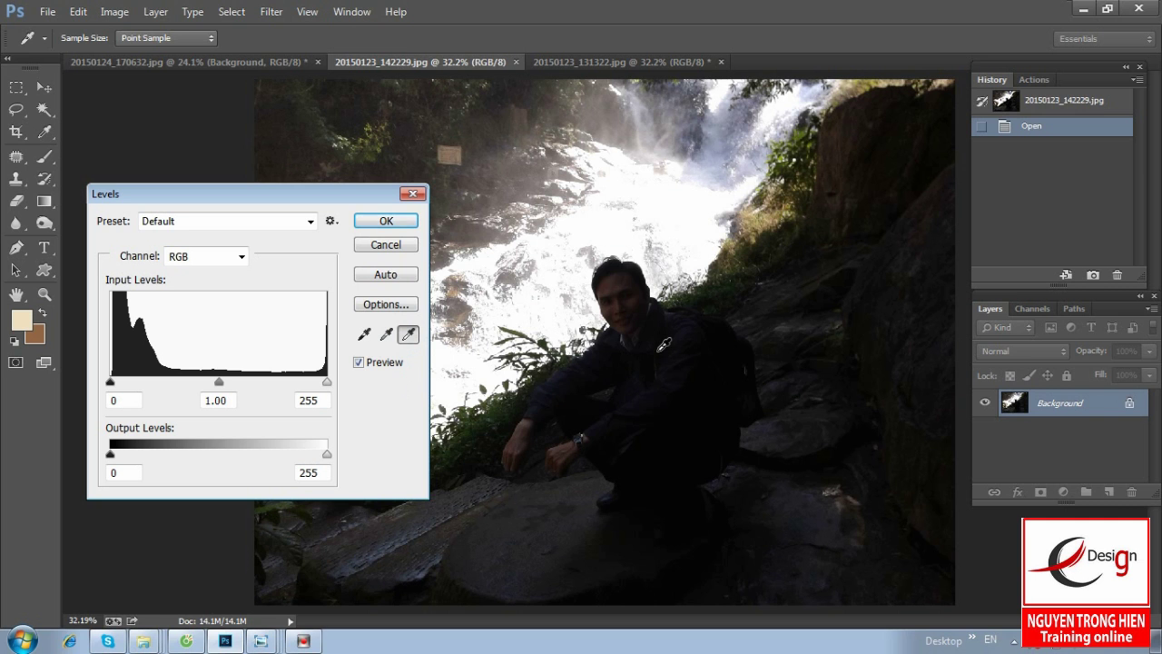
Step: Zoom in on the man and sample the white point from his wristwatch
key(ctrl+plus)
key(ctrl+plus)
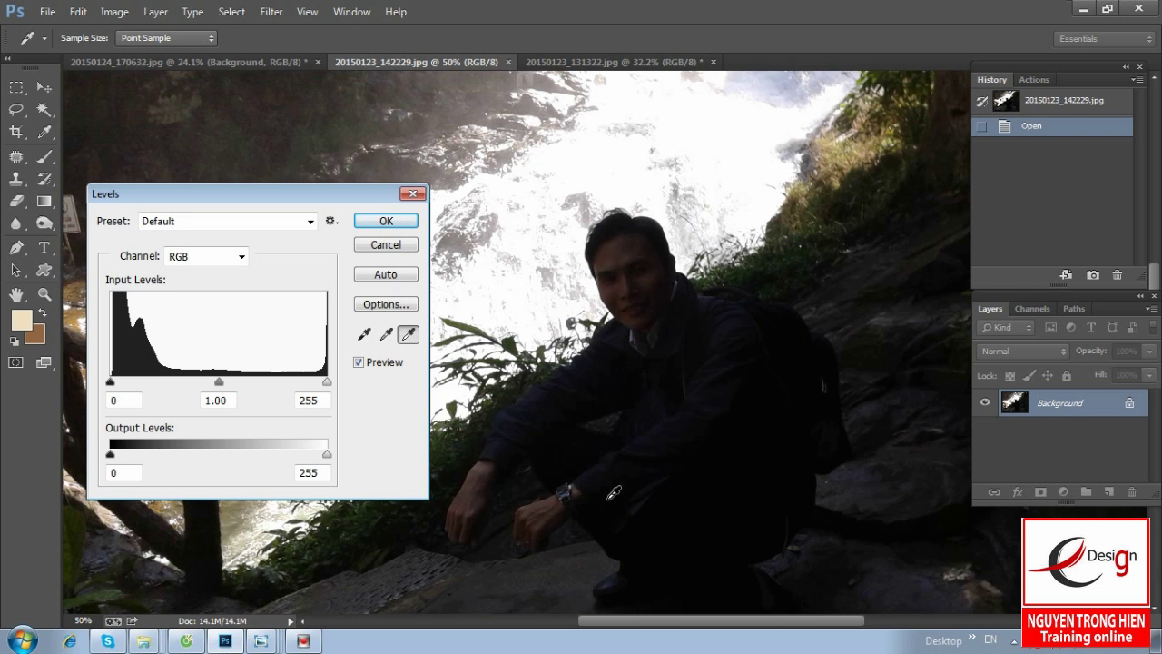
key(ctrl+plus)
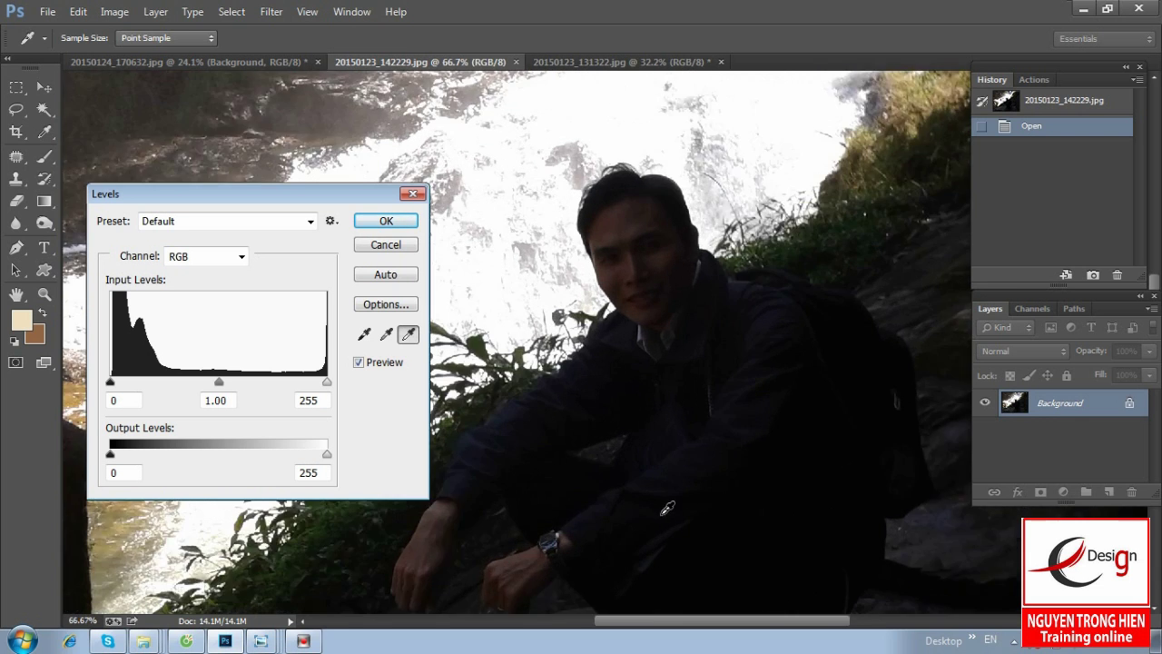
key(ctrl+plus)
mouse_move(640, 563)
mouse_down()
mouse_move(681, 388)
mouse_move(663, 442)
mouse_move(631, 472)
mouse_up()
key(ctrl+plus)
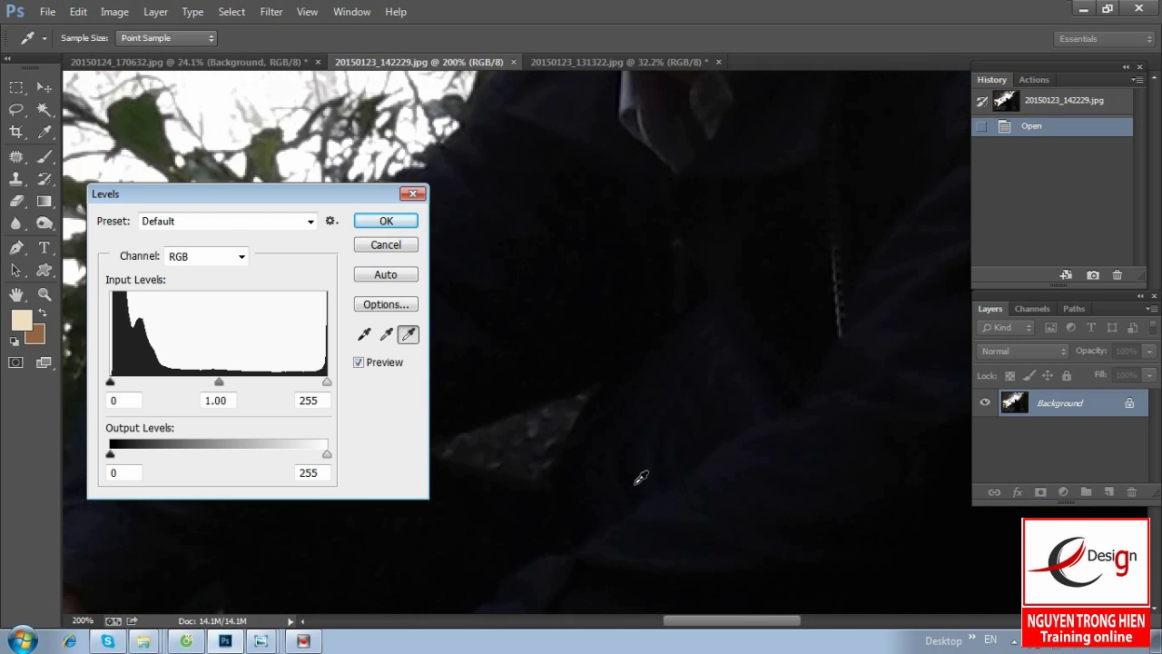
key(ctrl+minus)
key(ctrl+minus)
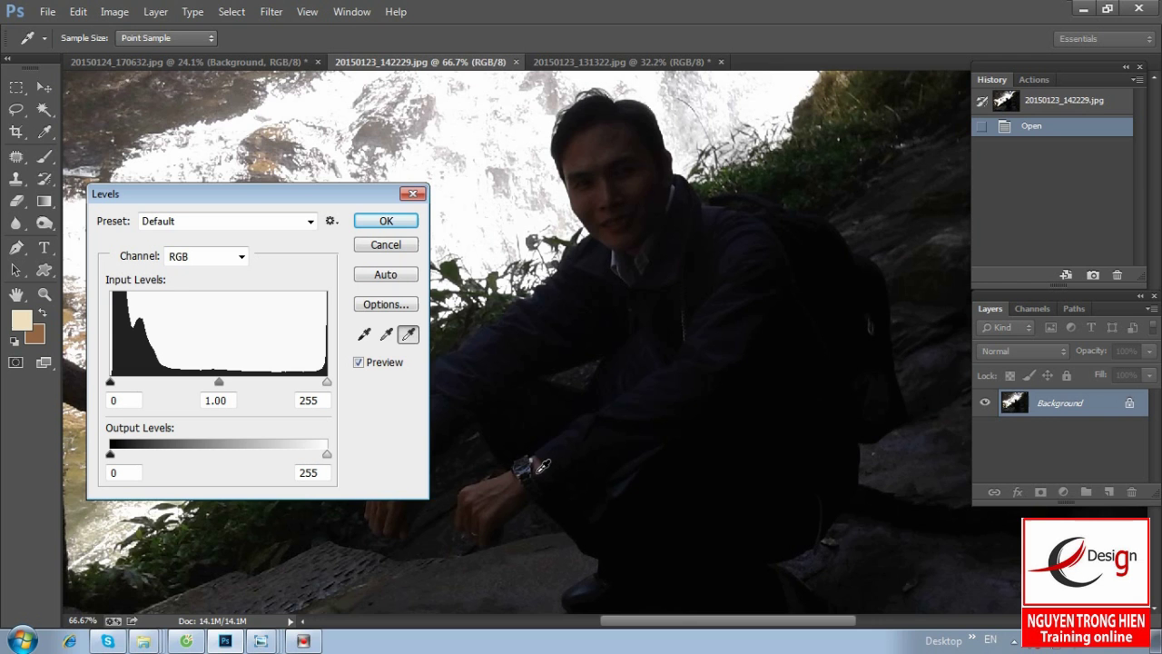
drag(542, 465, 536, 477)
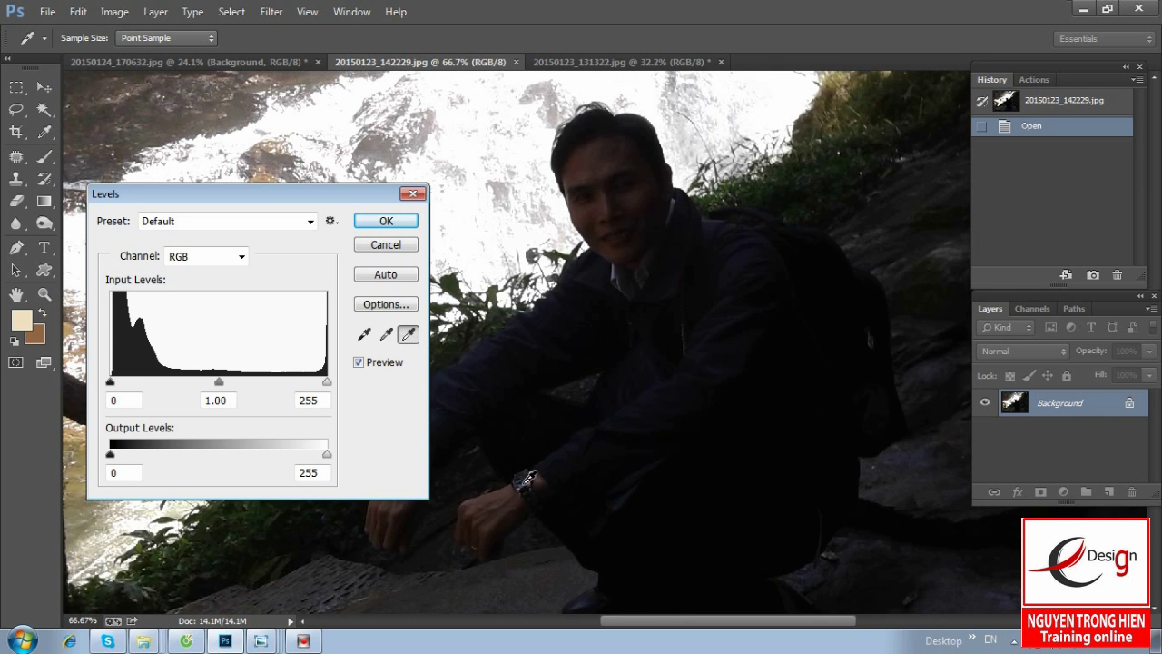
click(528, 479)
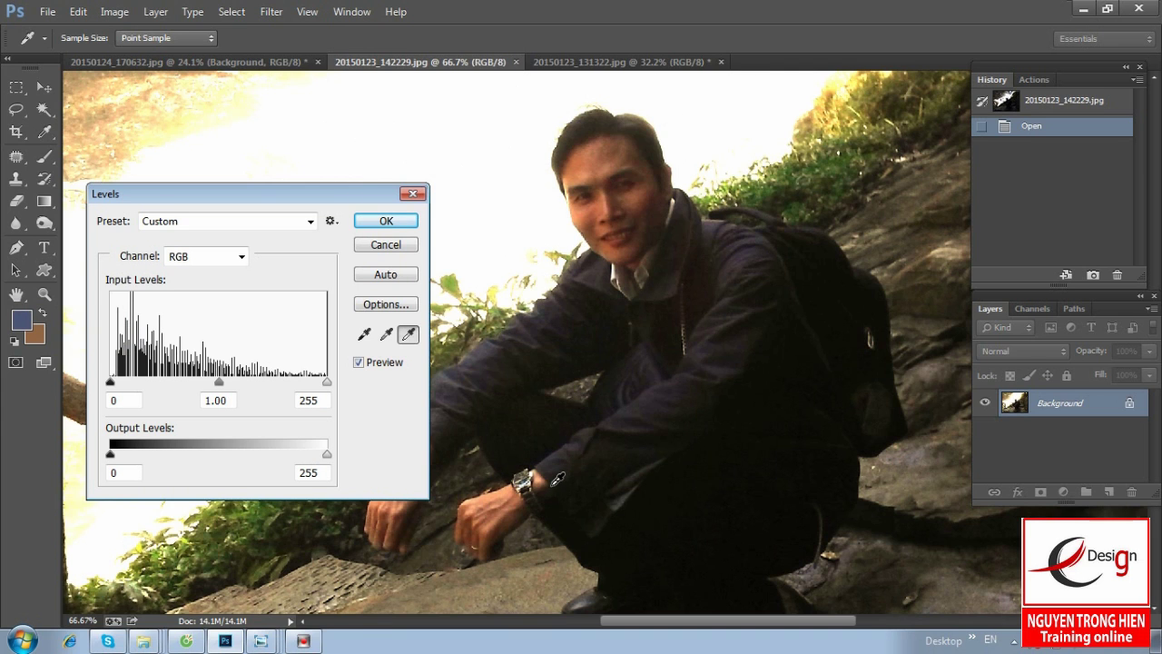
key(ctrl+0)
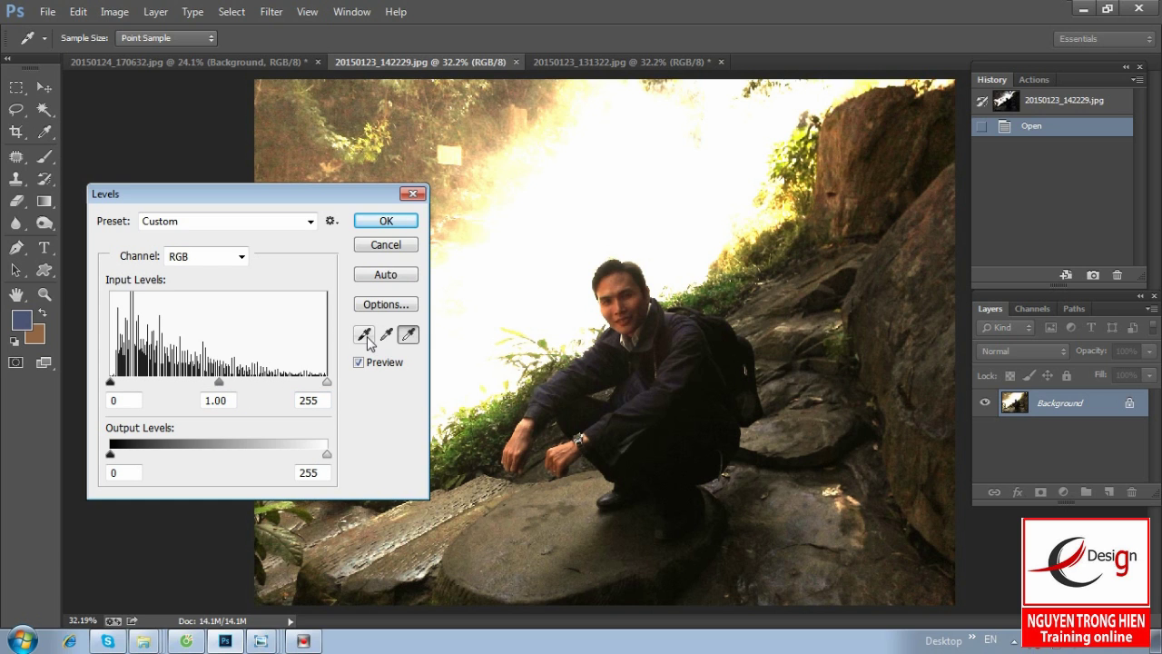
Step: Sample the black point from the dark jacket, set midtones to 1.21, and commit Levels
click(366, 337)
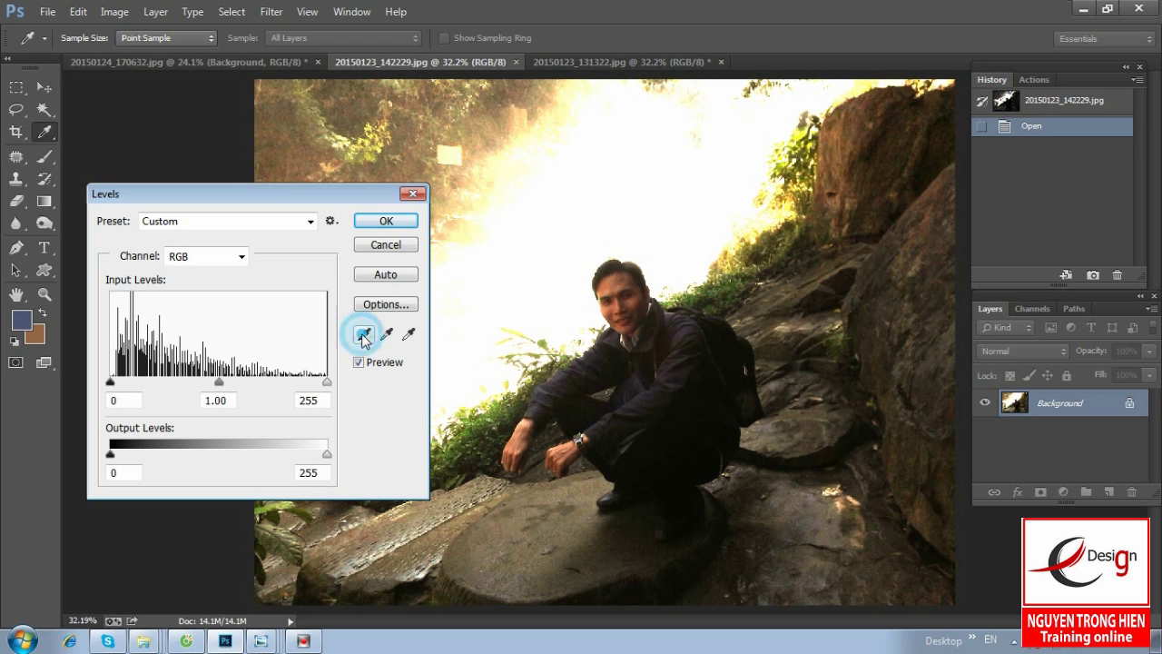
click(650, 347)
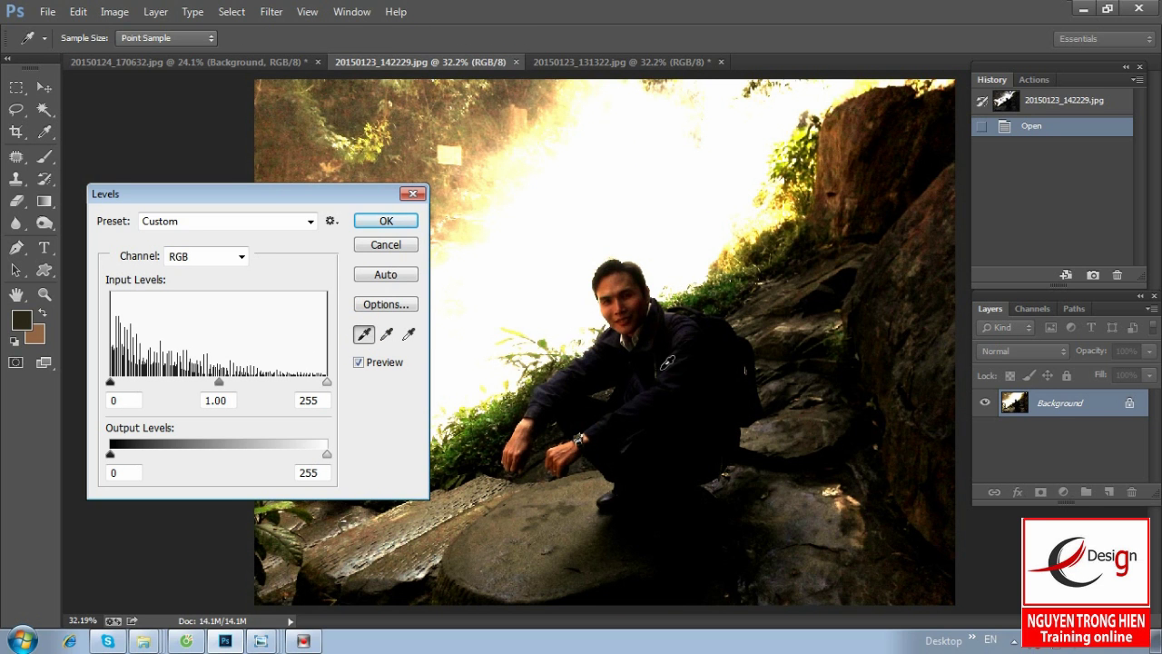
click(646, 351)
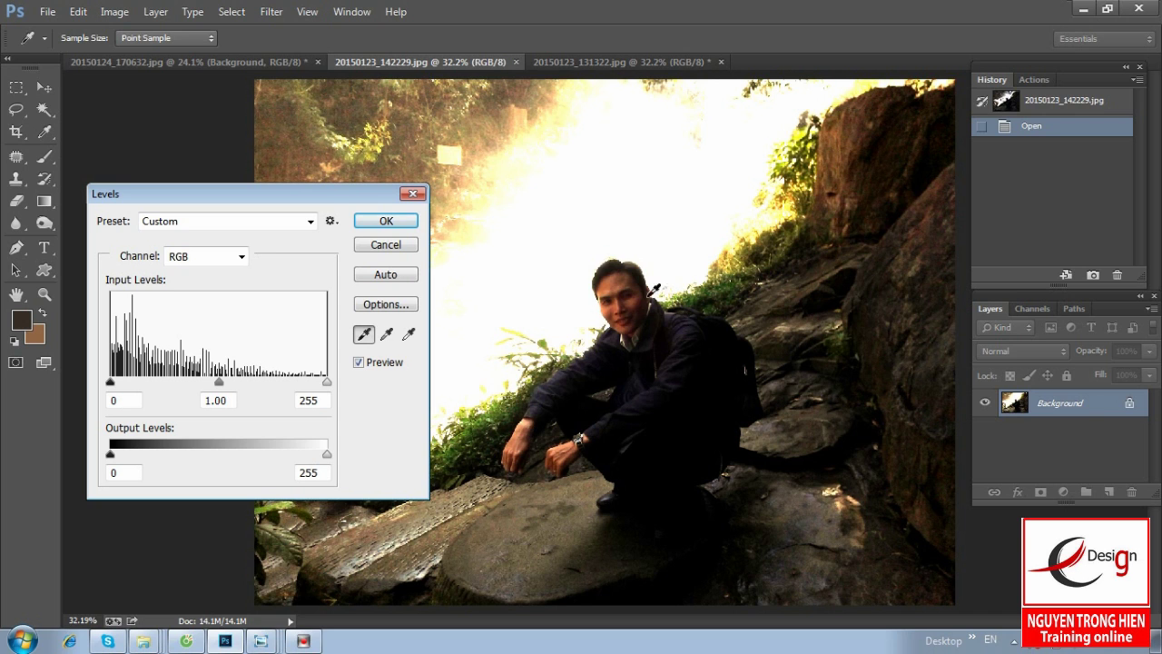
drag(326, 198, 310, 287)
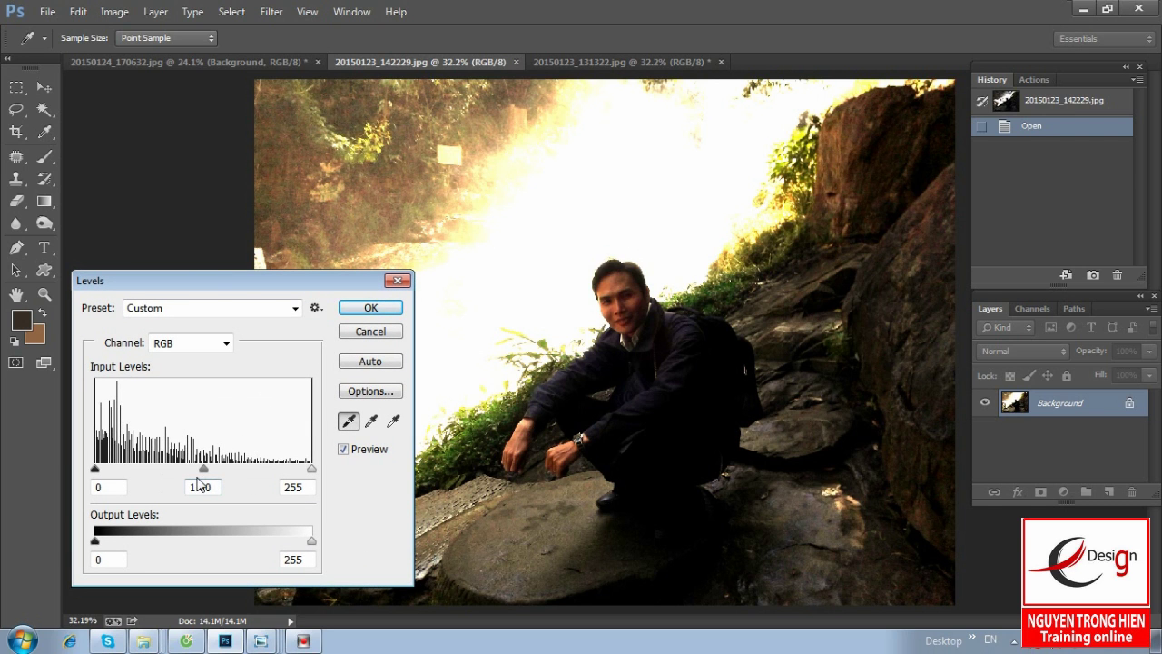
drag(204, 473, 189, 474)
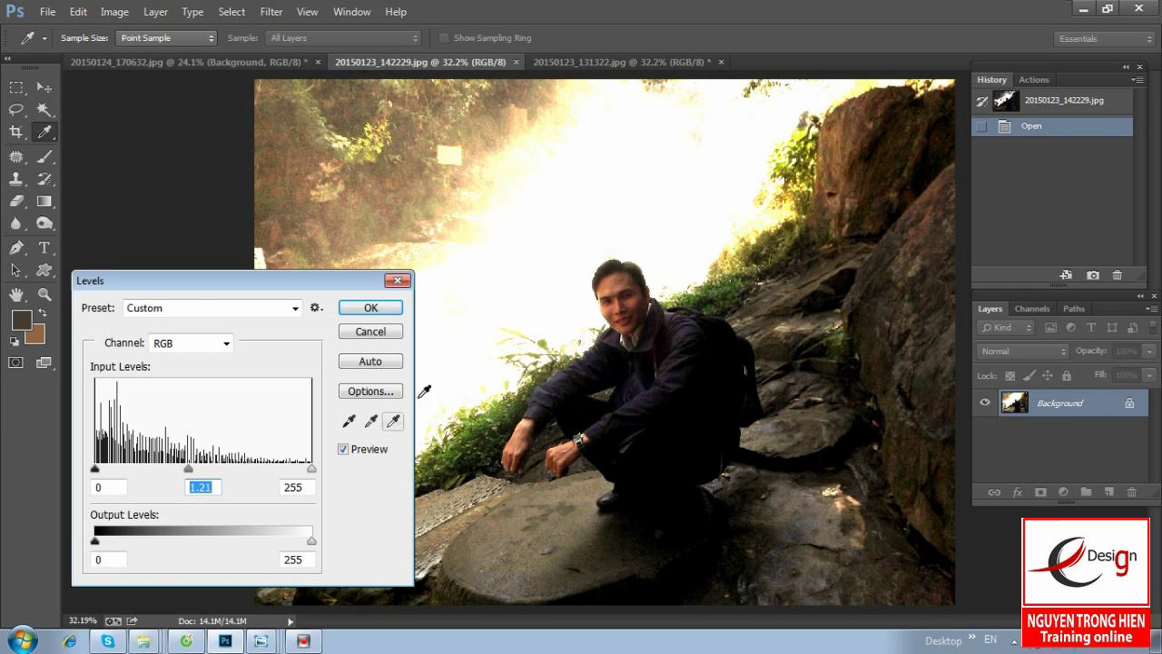
click(370, 309)
key(z)
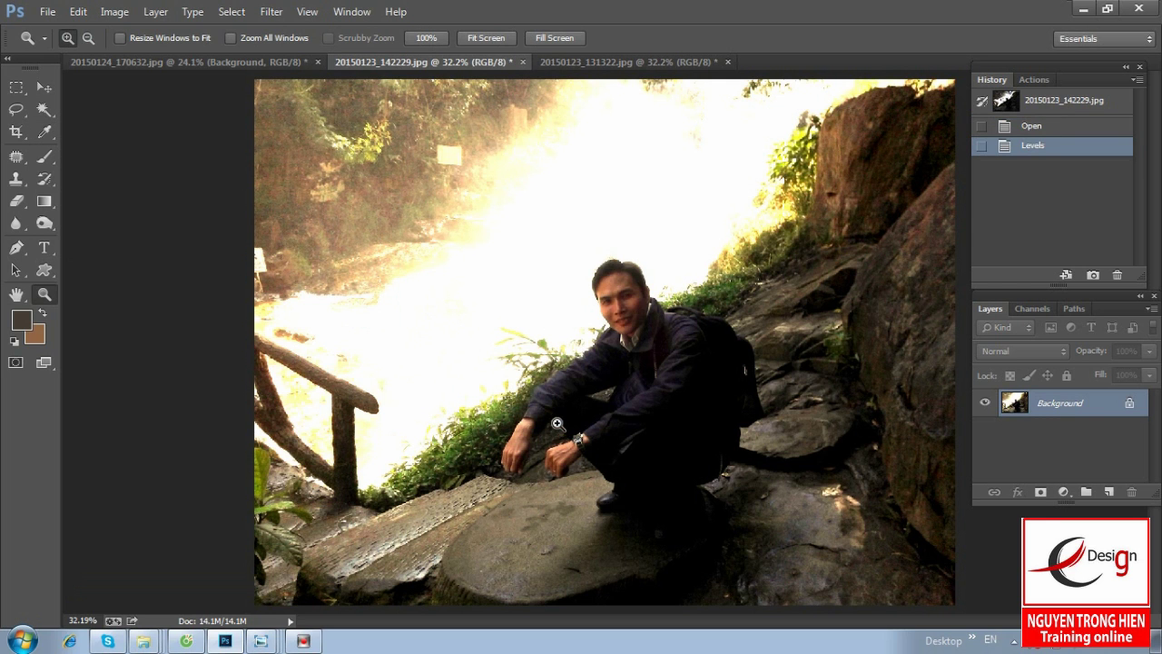
click(581, 427)
click(666, 416)
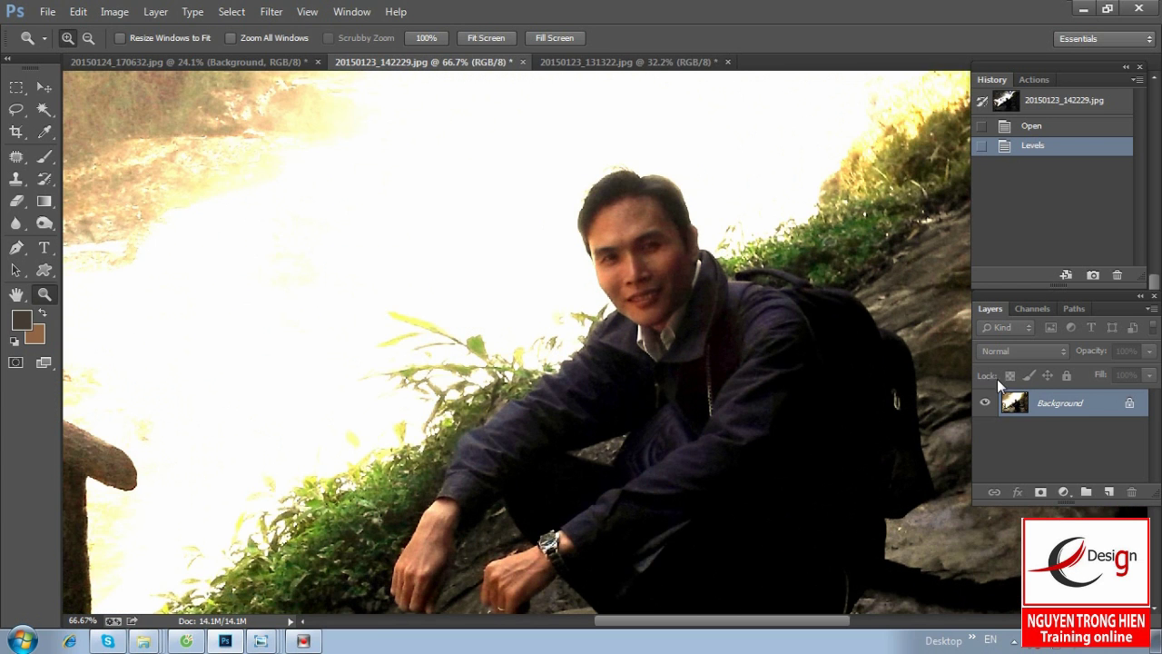
key(ctrl+0)
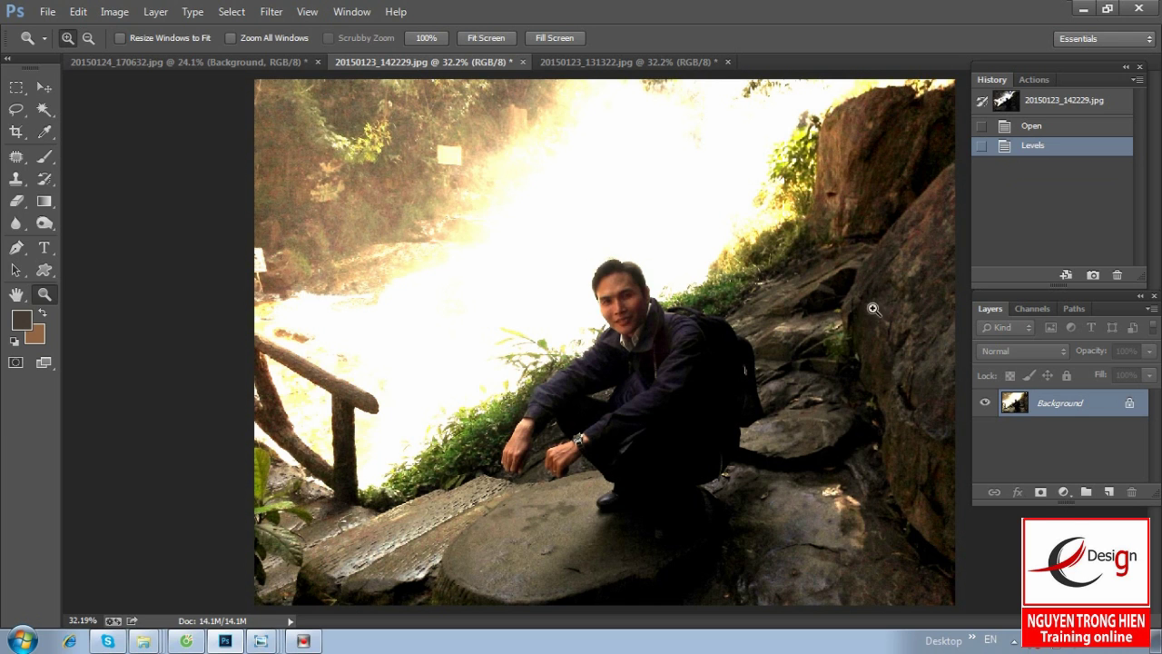
Step: Copy the brightened image, revert to the snapshot, and paste it as Layer 1 to compare
key(ctrl+a)
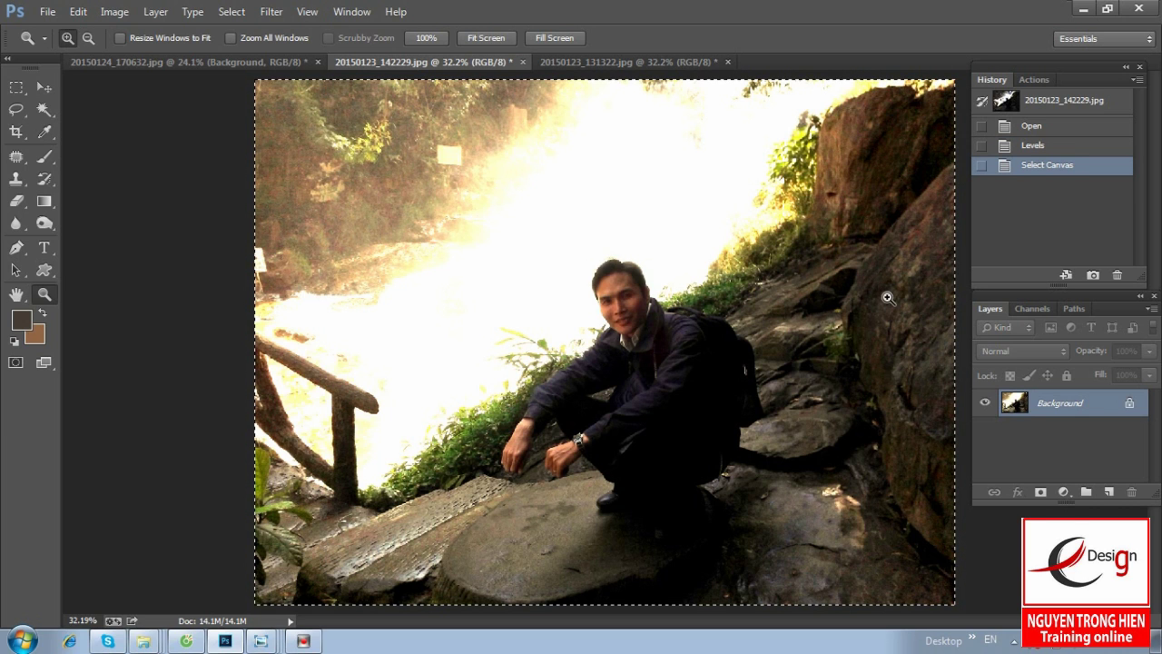
click(1067, 107)
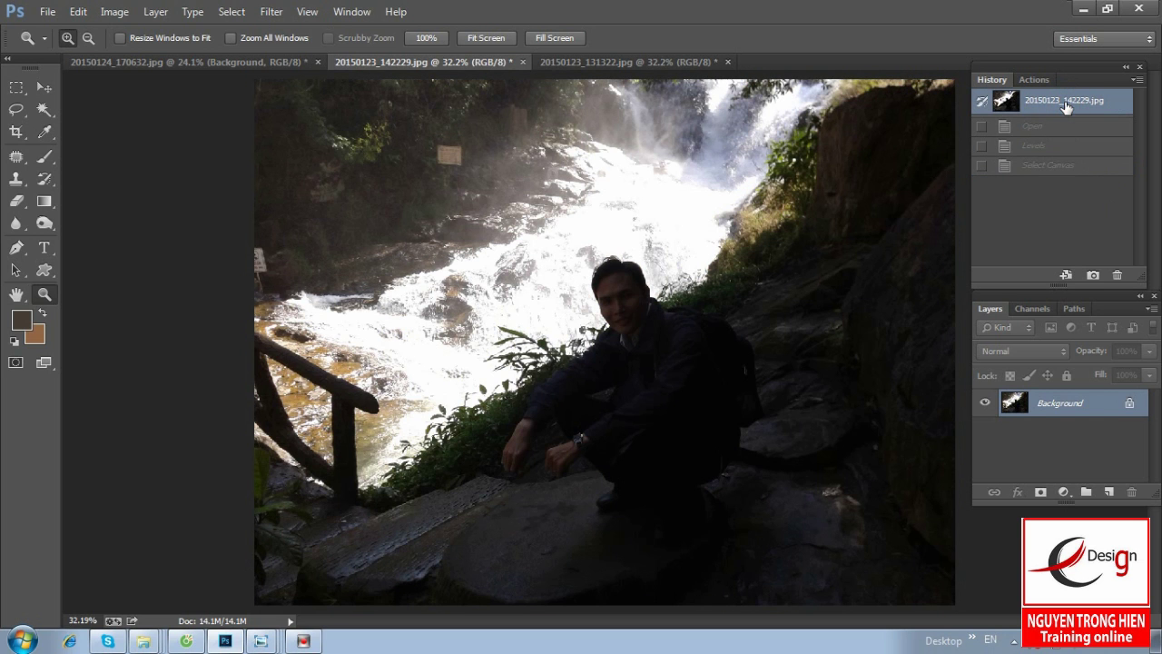
click(983, 406)
key(ctrl+v)
click(984, 403)
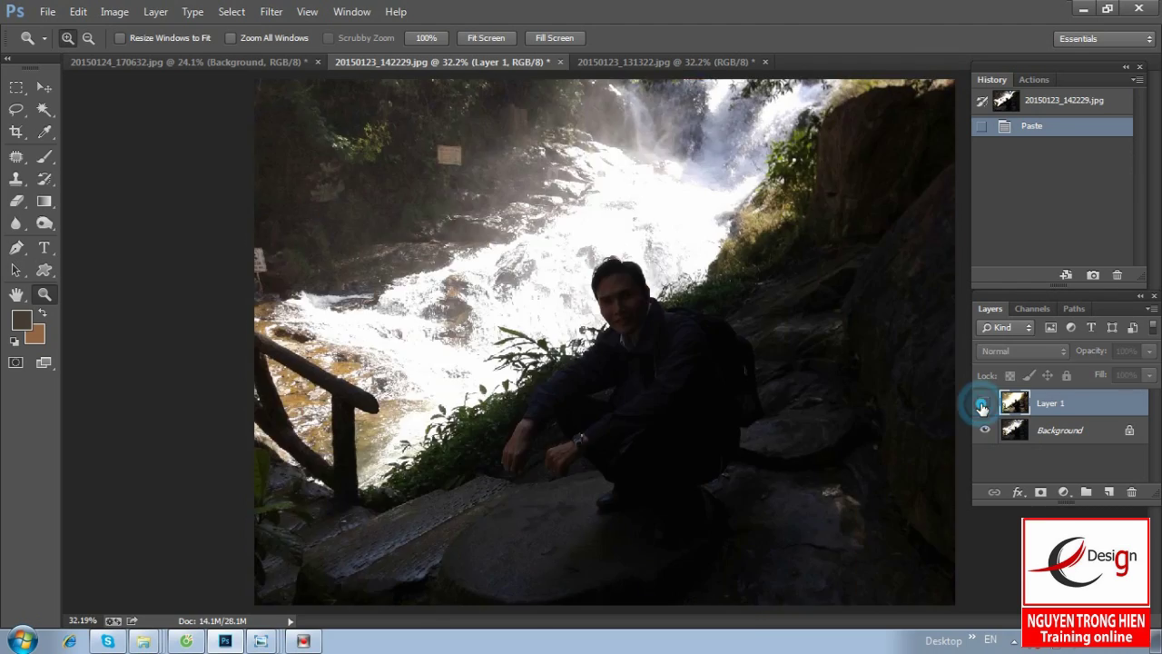
click(983, 405)
click(983, 405)
click(983, 405)
click(465, 517)
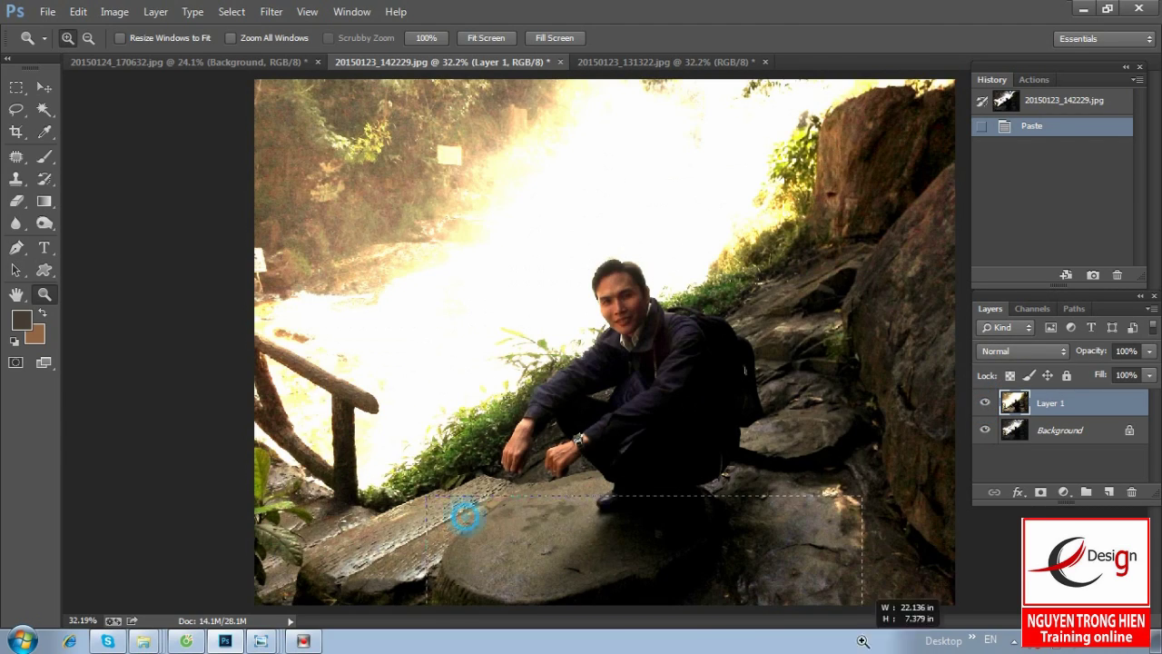
Step: Zoom in on the stone and pick the Spot Healing Brush at 24 px
scroll(268, 383, up, 1)
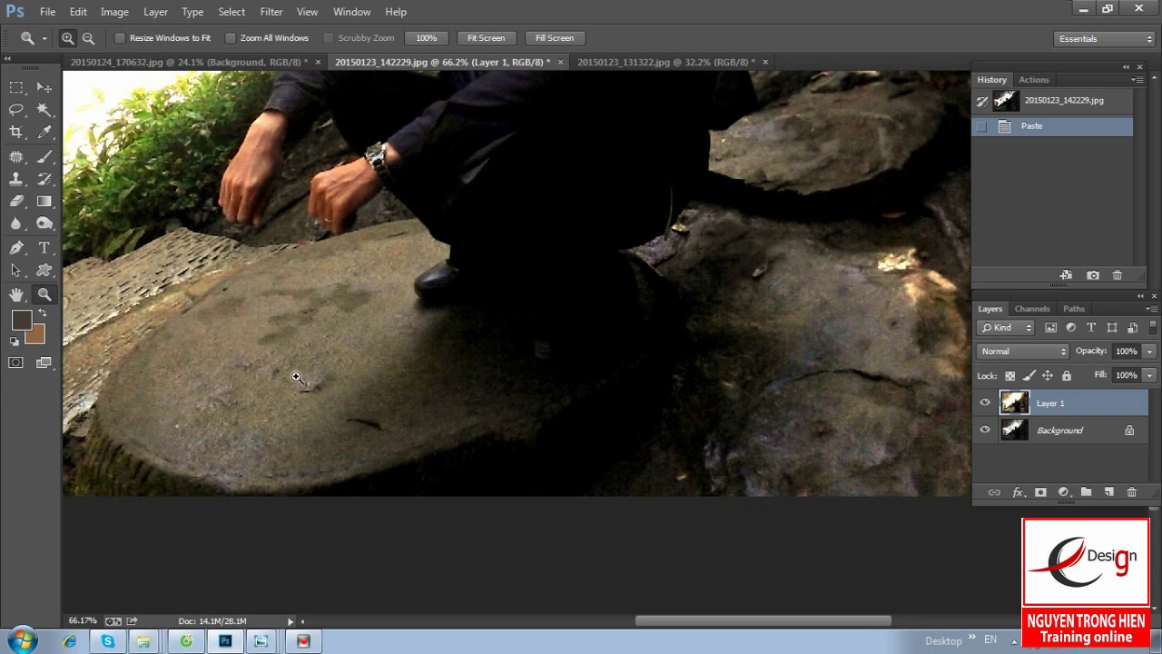
scroll(300, 381, up, 1)
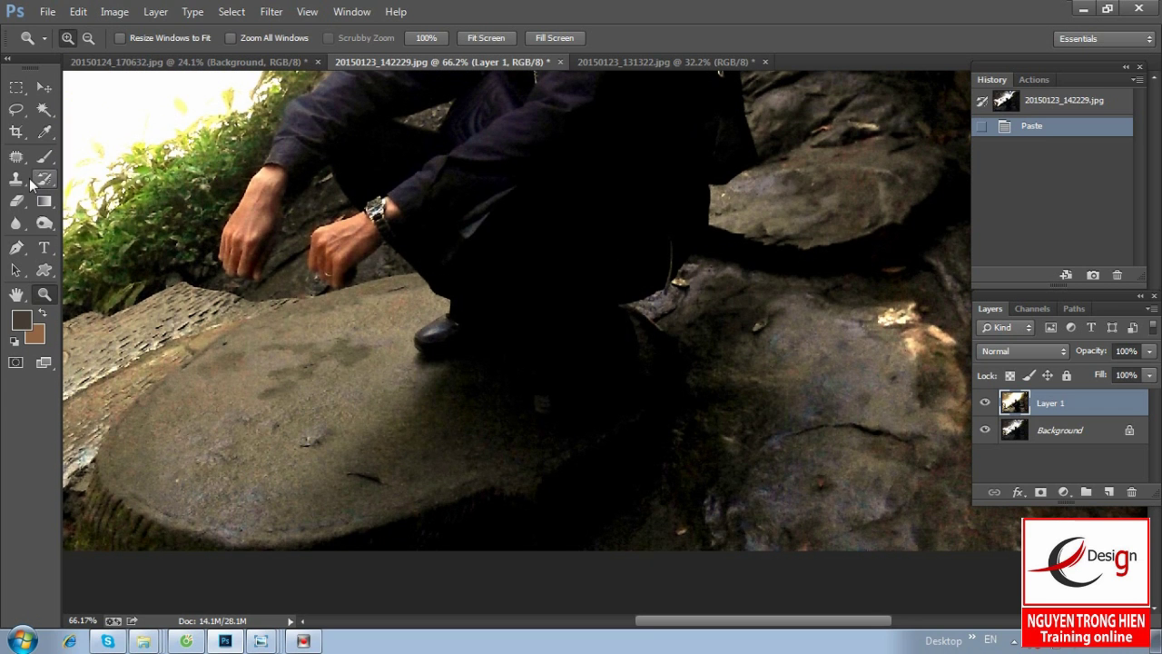
scroll(311, 429, up, 1)
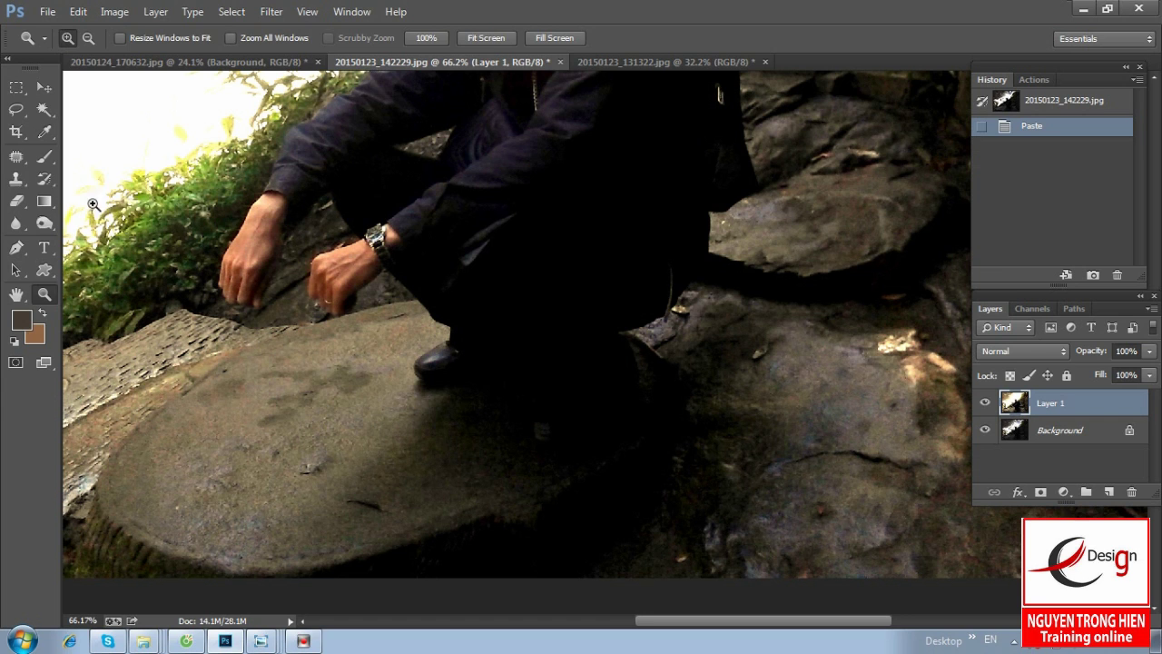
click(16, 156)
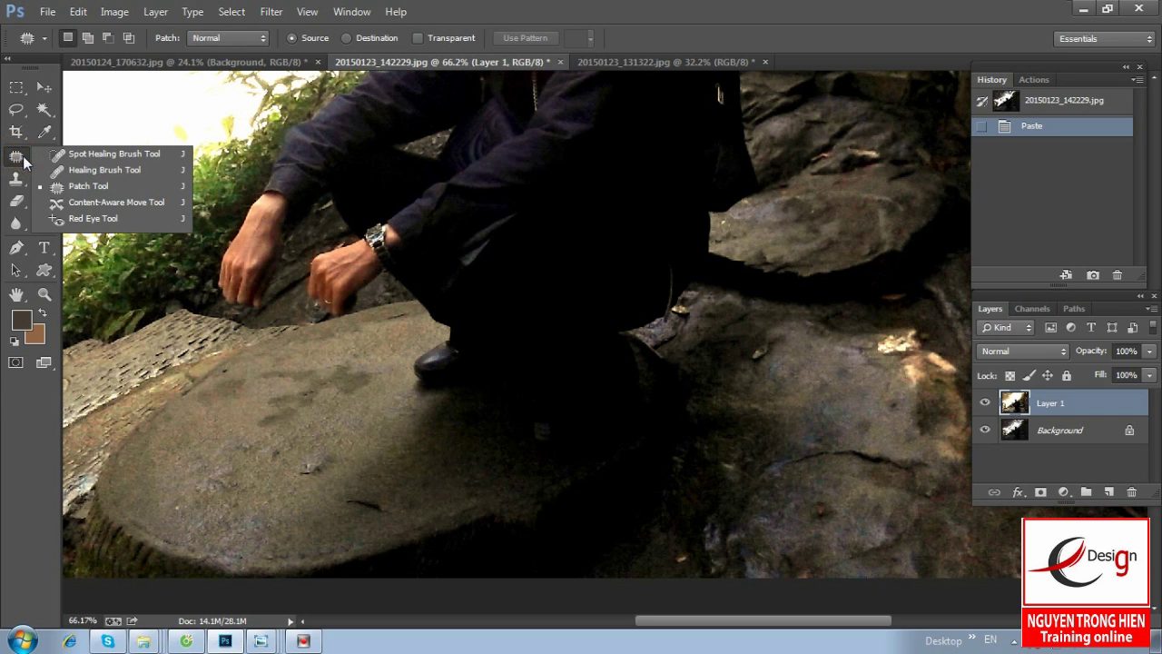
click(106, 156)
right_click(231, 382)
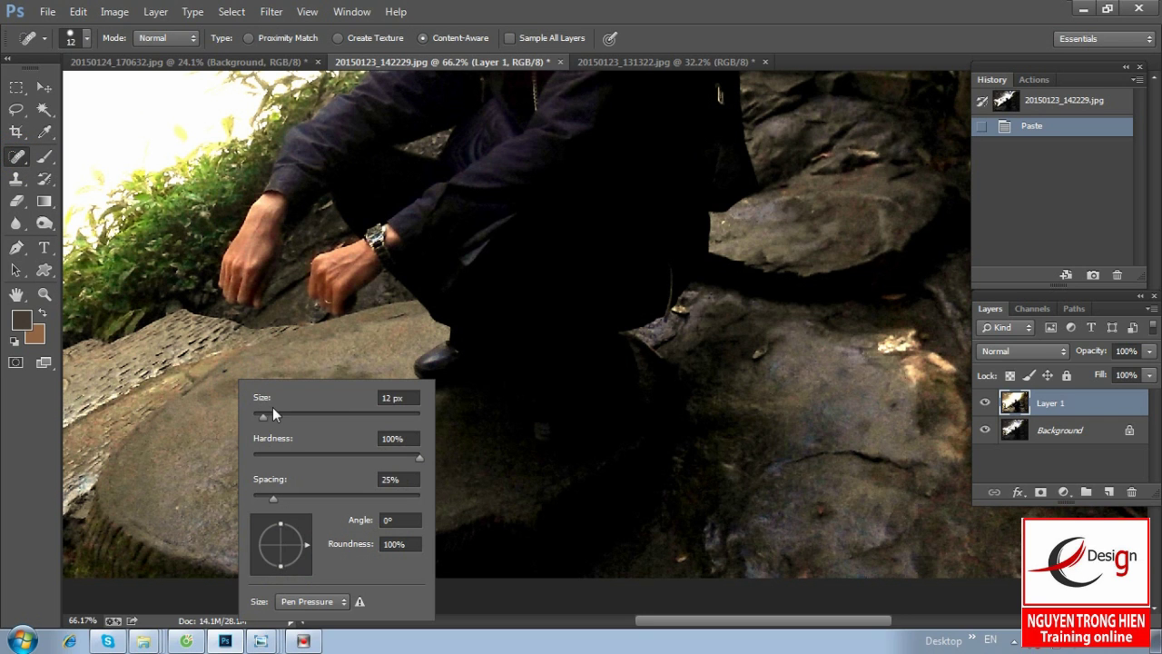
click(273, 415)
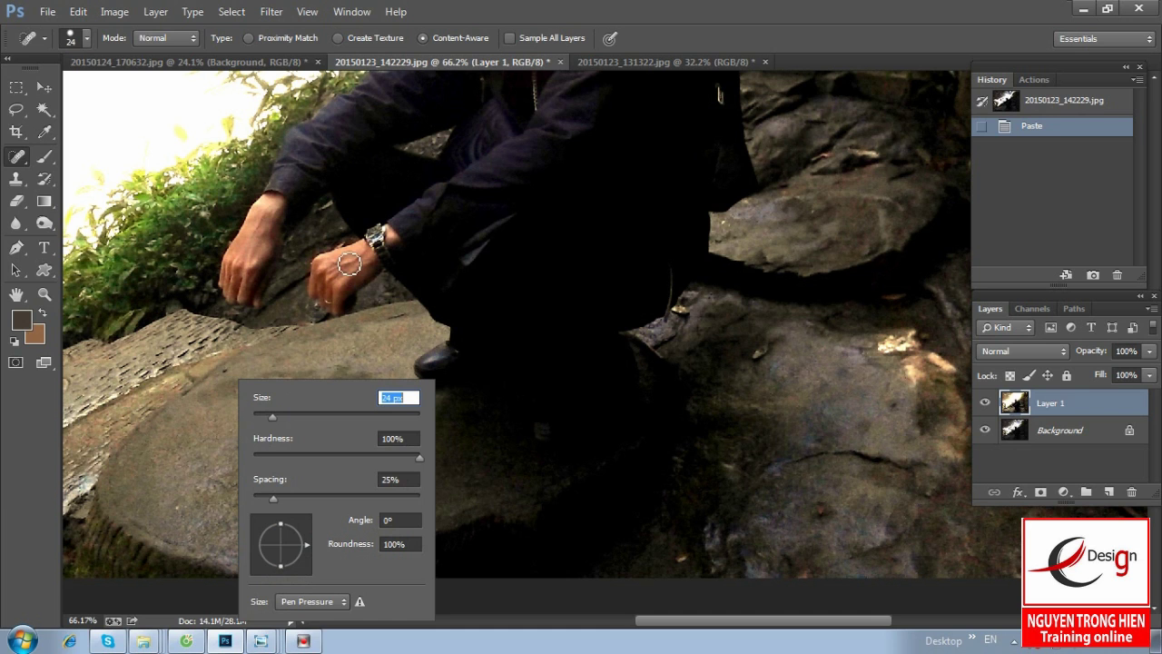
click(445, 13)
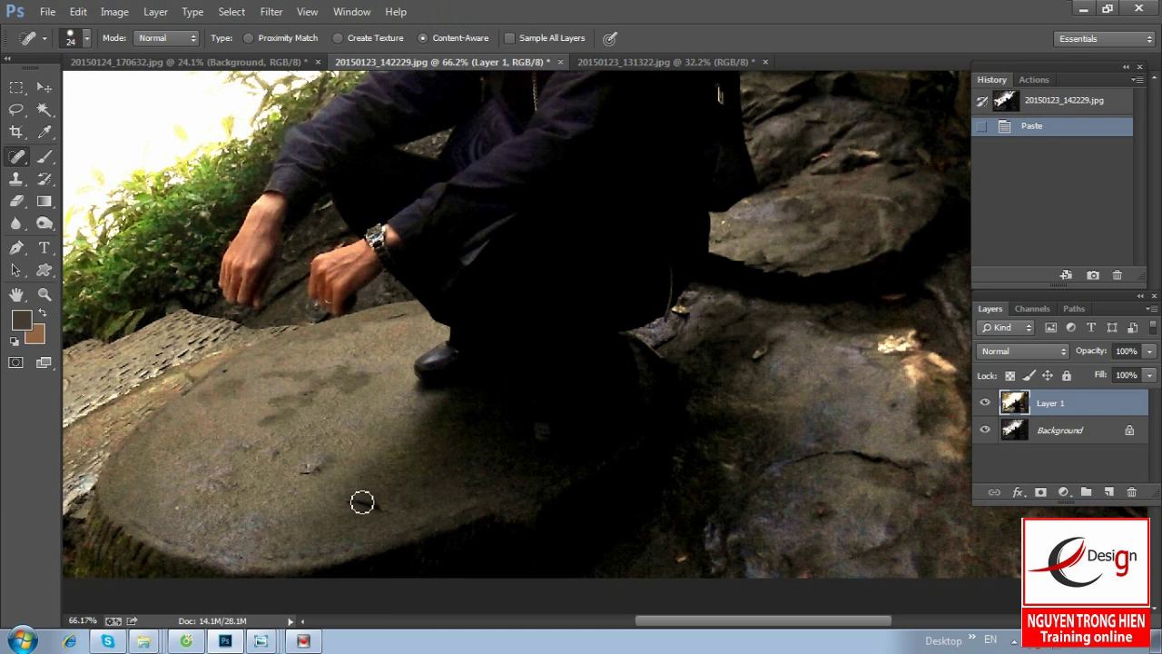
Step: Heal the dark specks and marks across the stone and near the man's feet
drag(349, 505, 404, 520)
drag(310, 482, 356, 463)
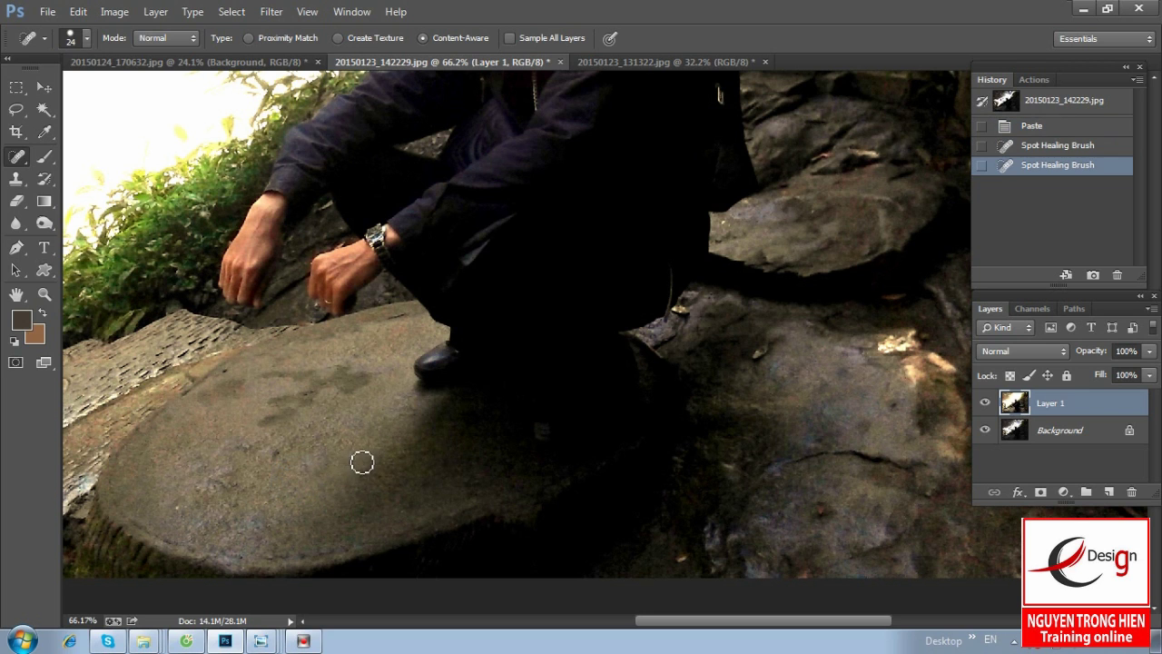
drag(267, 462, 310, 437)
drag(299, 394, 361, 385)
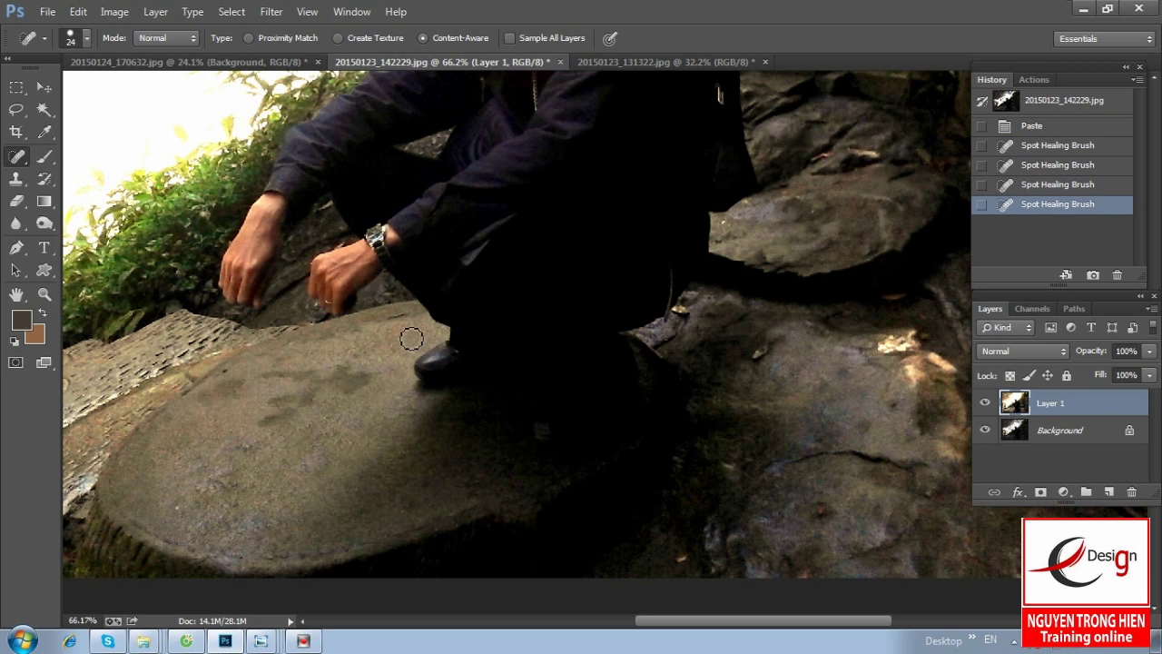
drag(401, 315, 388, 333)
mouse_move(253, 421)
mouse_down()
mouse_move(306, 408)
mouse_move(304, 394)
mouse_move(375, 384)
mouse_move(373, 368)
mouse_up()
mouse_move(219, 405)
mouse_down()
mouse_move(272, 384)
mouse_move(322, 408)
mouse_move(297, 390)
mouse_move(349, 367)
mouse_move(312, 394)
mouse_up()
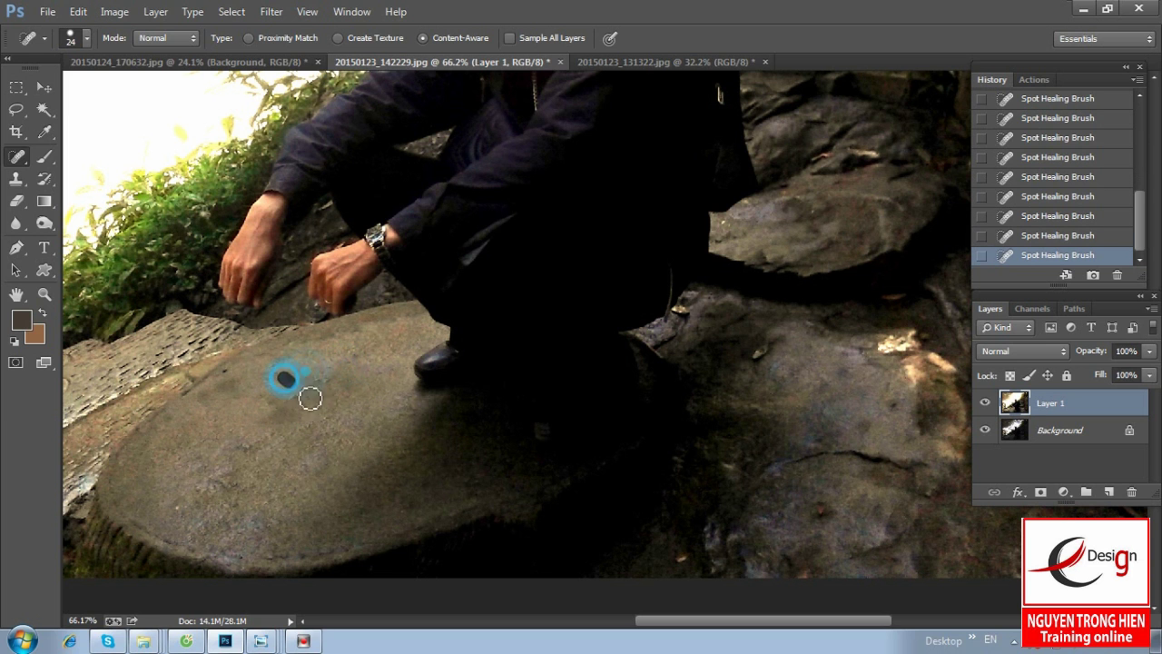
mouse_move(743, 400)
mouse_down()
mouse_move(724, 419)
mouse_move(586, 397)
mouse_move(532, 607)
mouse_up()
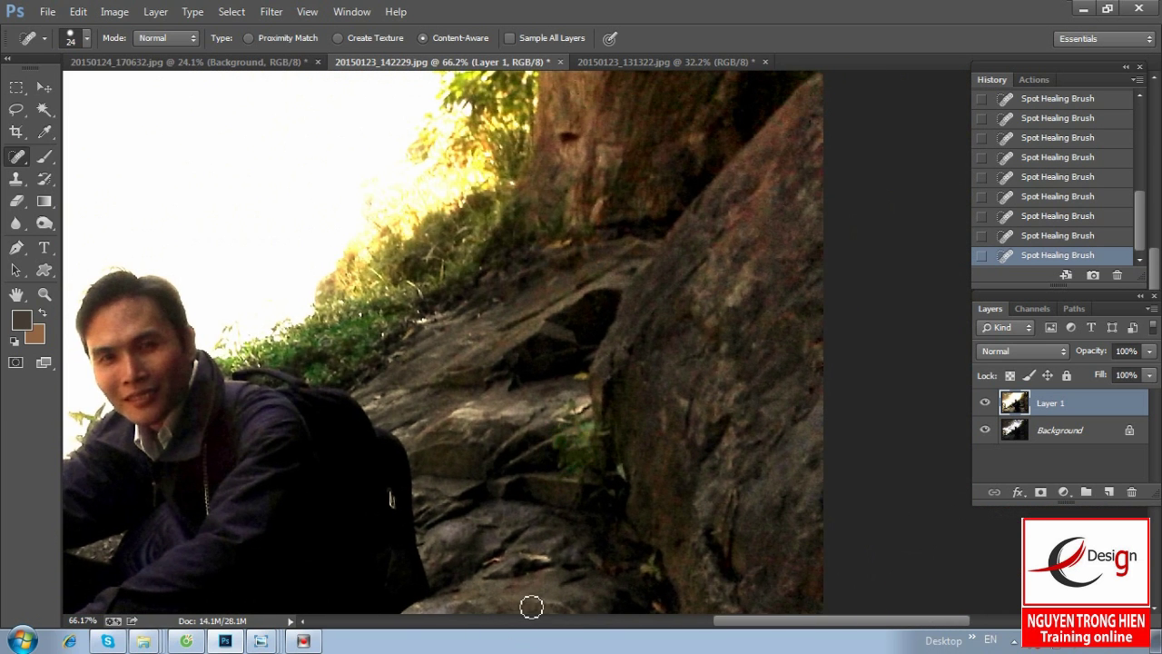
key(ctrl+0)
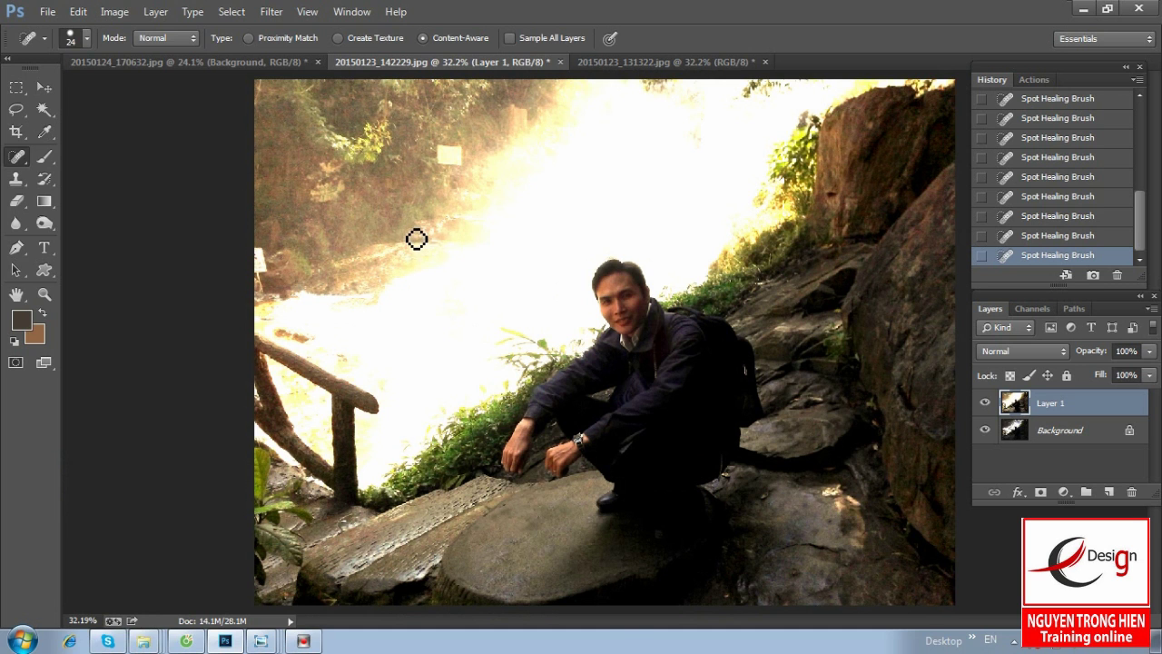
Step: Zoom in on the pale sign and patch it over with nearby foliage using the Patch Tool
key(z)
click(482, 145)
click(470, 269)
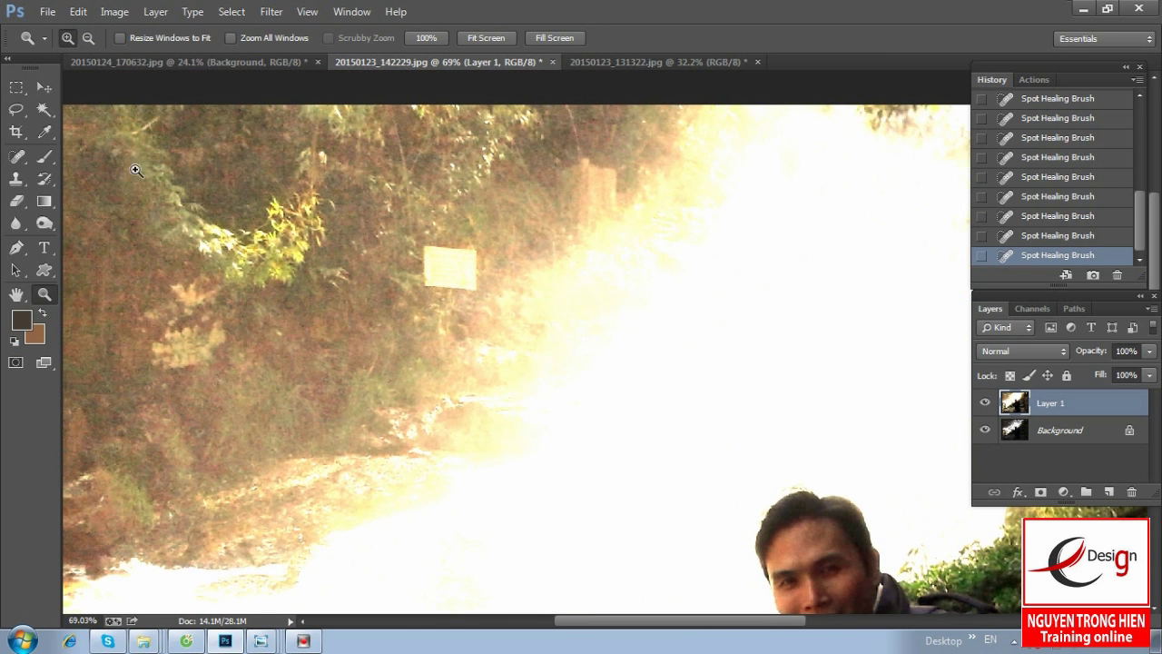
click(14, 160)
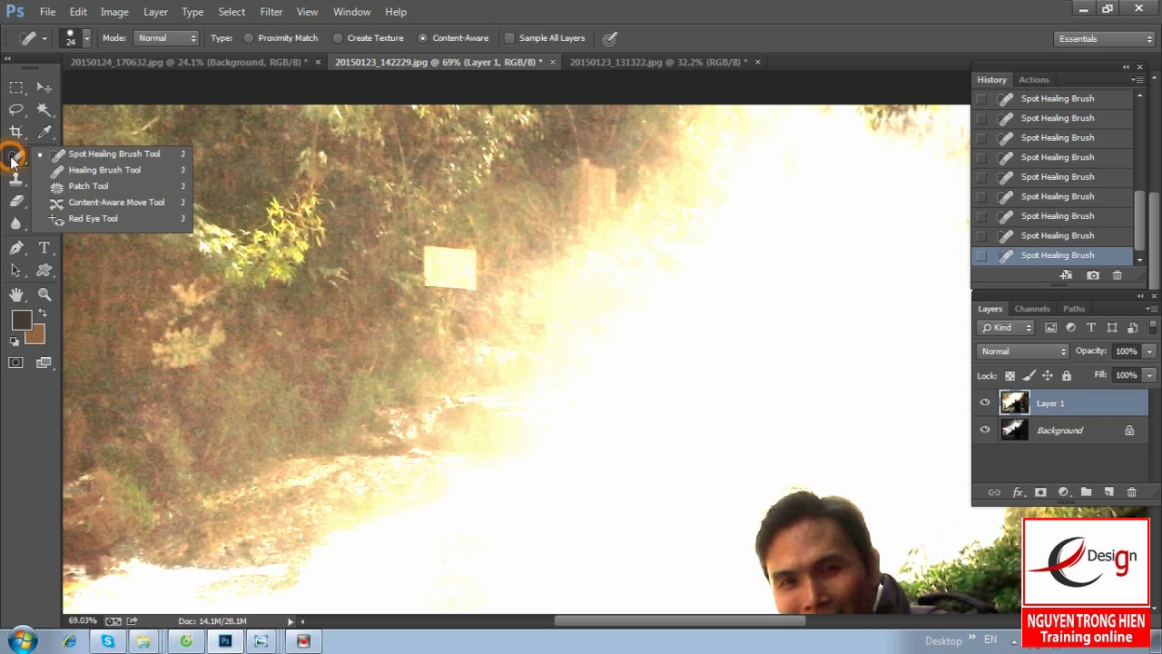
click(83, 186)
mouse_move(422, 234)
mouse_down()
mouse_move(433, 243)
mouse_move(423, 234)
mouse_move(307, 349)
mouse_up()
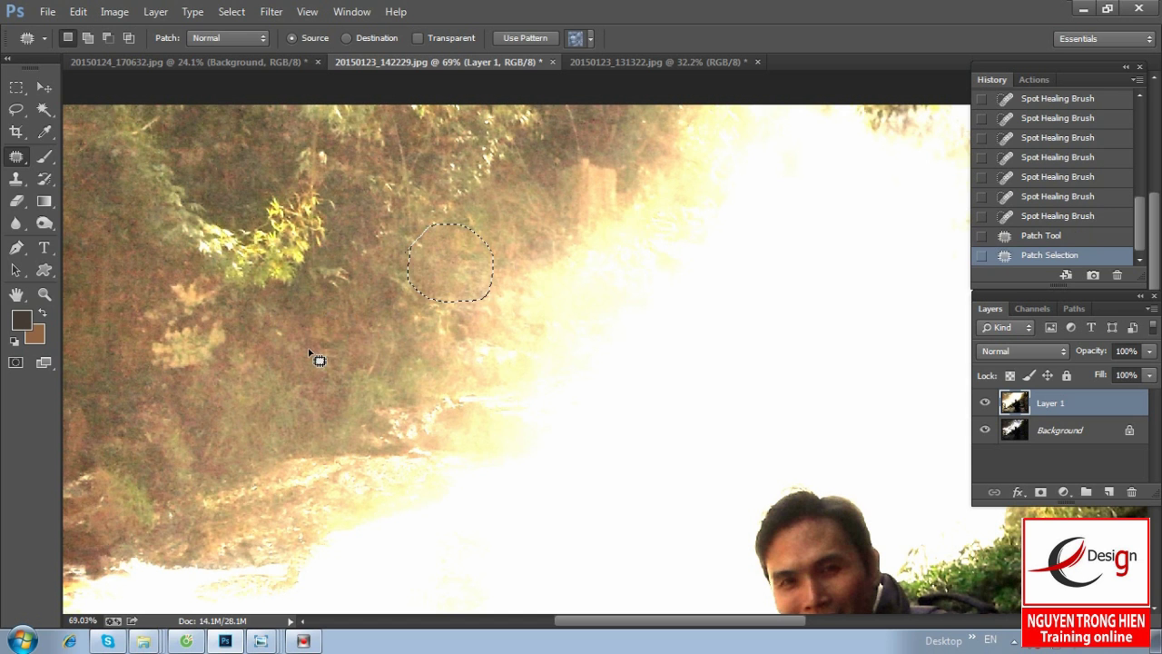
click(309, 351)
drag(405, 403, 506, 342)
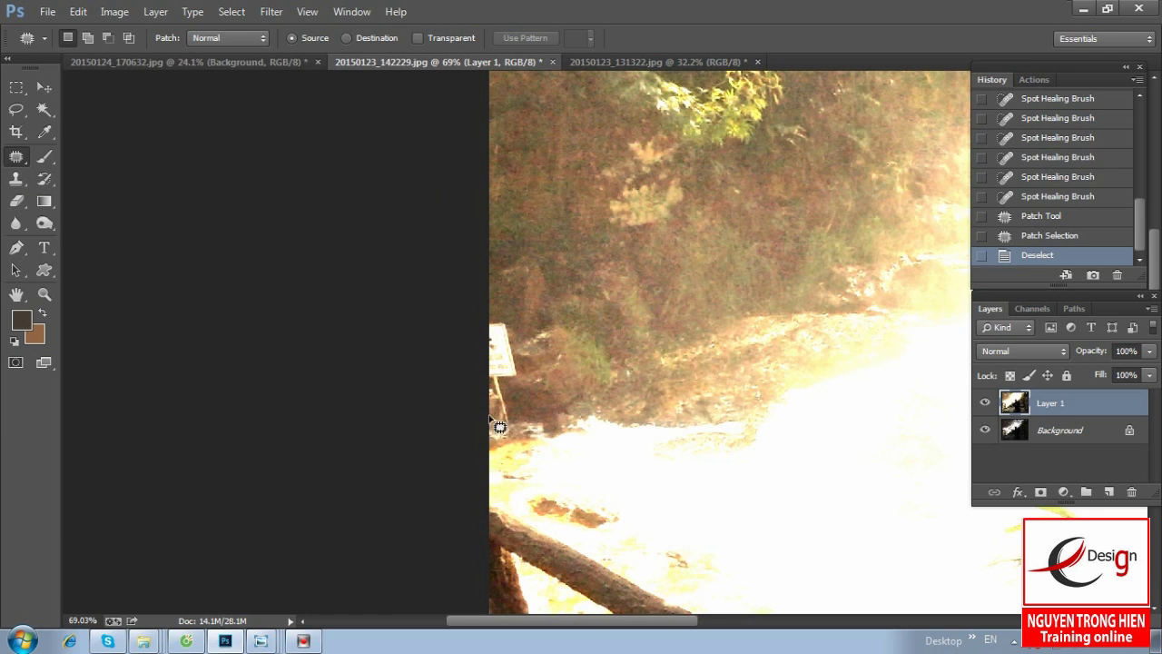
Step: Select the Clone Stamp Tool from the healing and stamp tool groups
right_click(16, 156)
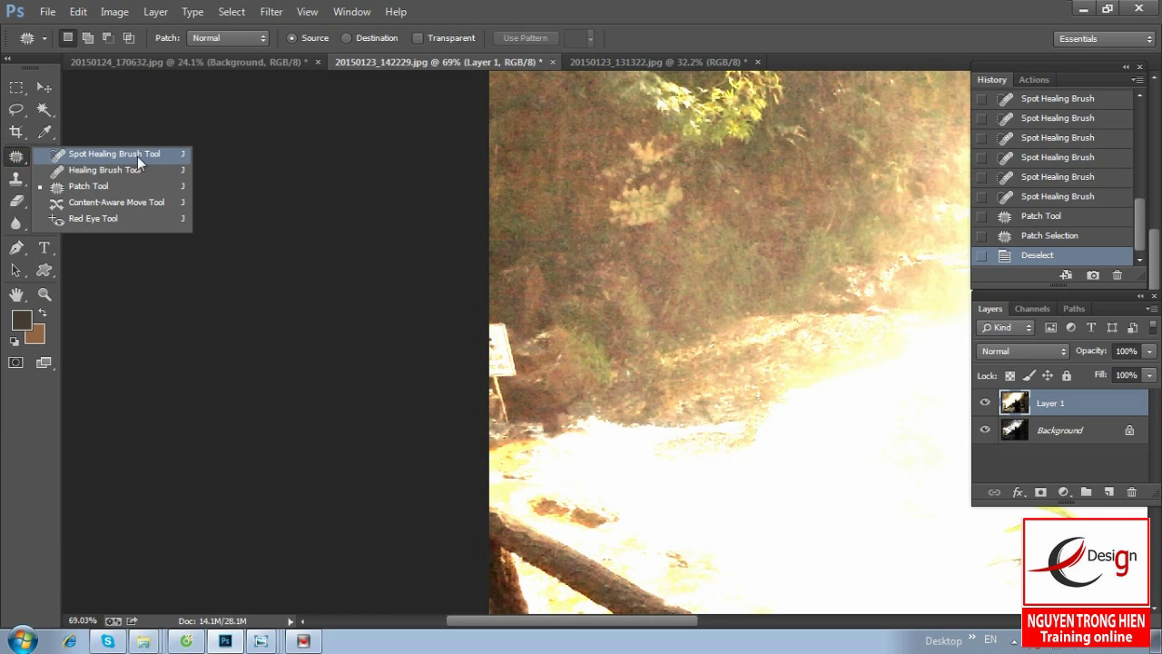
click(16, 179)
right_click(17, 179)
Step: Set the Clone Stamp brush to 59 px with 100% hardness
click(85, 181)
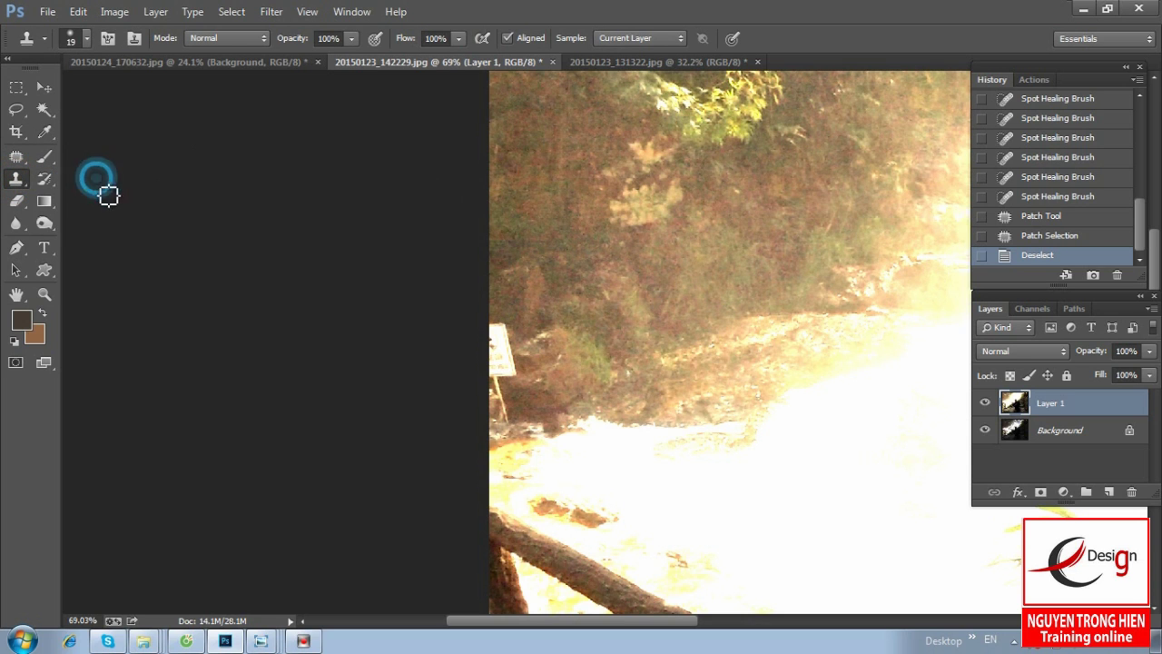
right_click(589, 317)
click(721, 348)
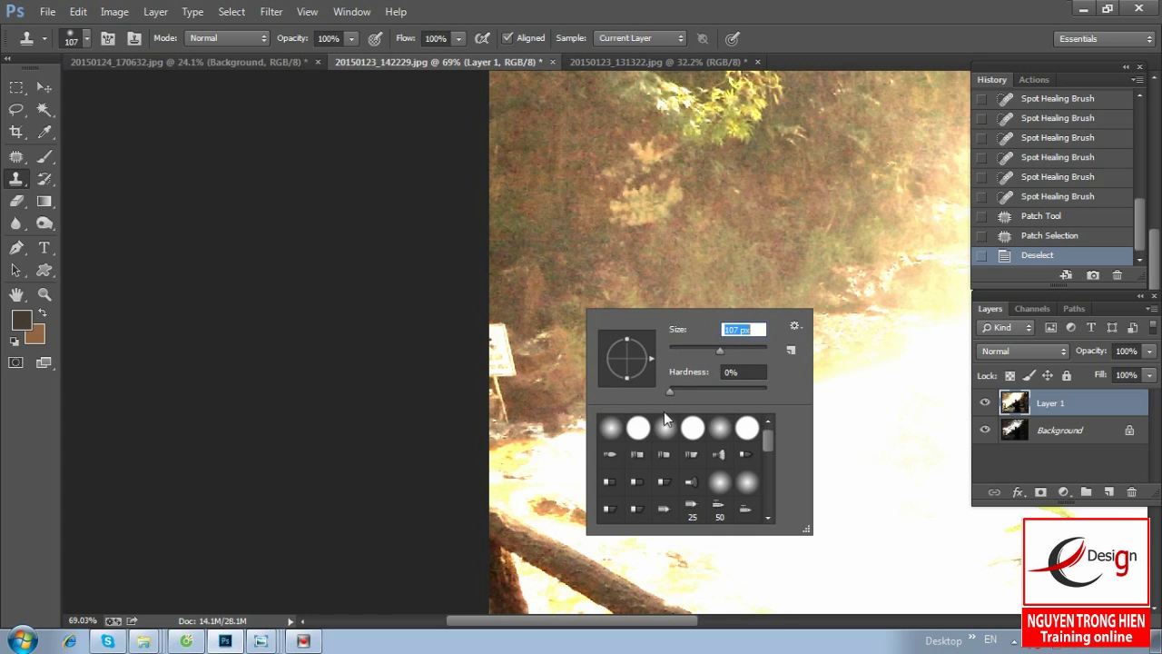
click(638, 428)
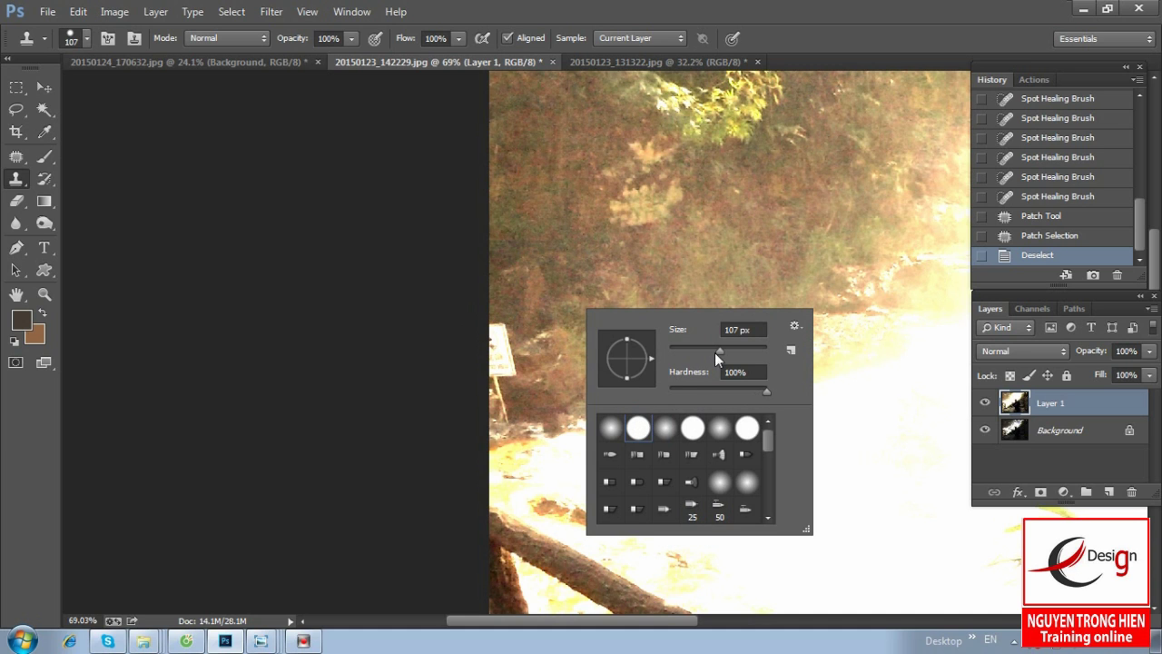
drag(717, 351, 697, 351)
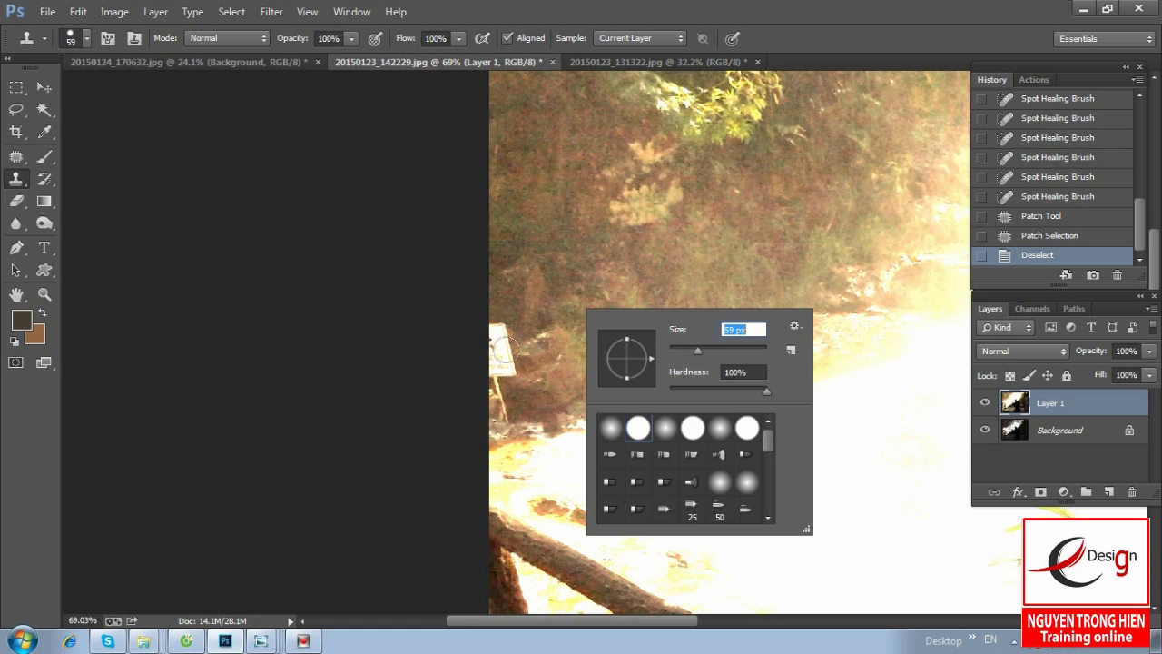
key(Return)
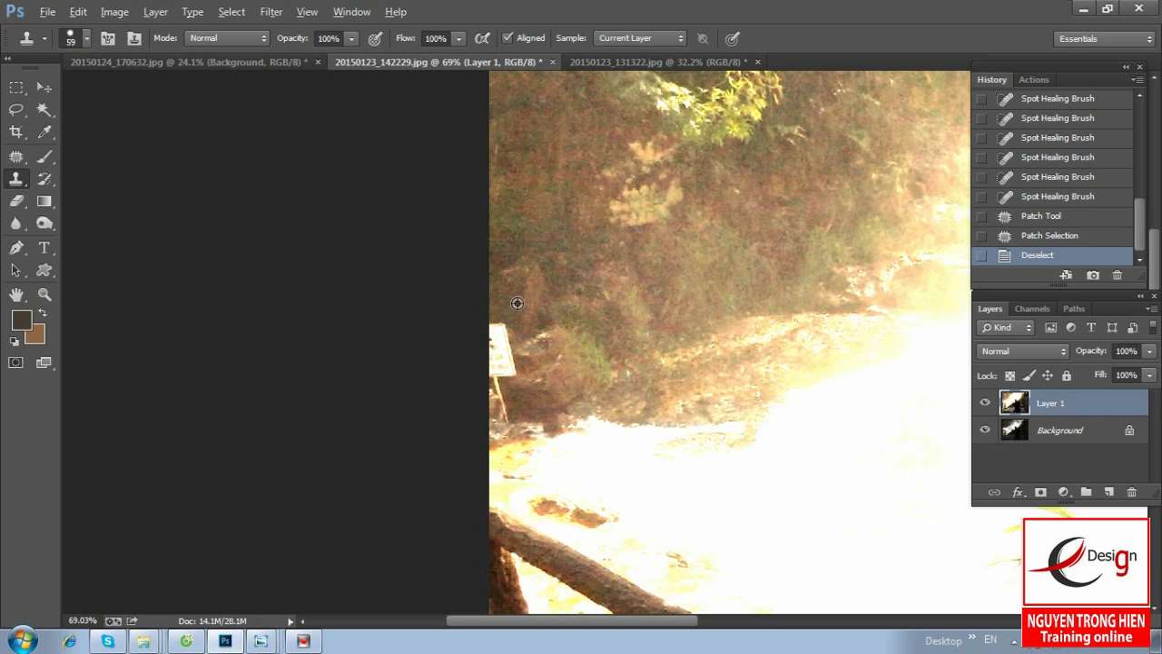
Step: Sample foliage beside the sign and clone it over the sign's left and lower parts
alt+click(520, 295)
mouse_move(506, 327)
mouse_down()
mouse_move(507, 359)
mouse_move(514, 329)
mouse_up()
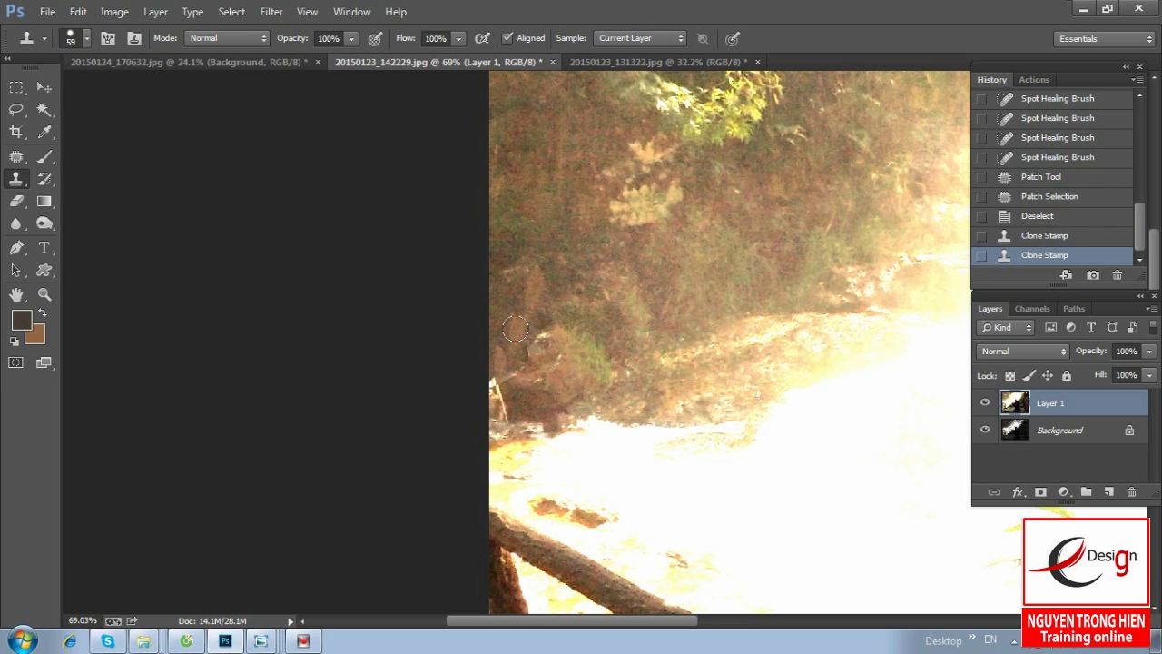
click(518, 332)
click(520, 364)
click(506, 391)
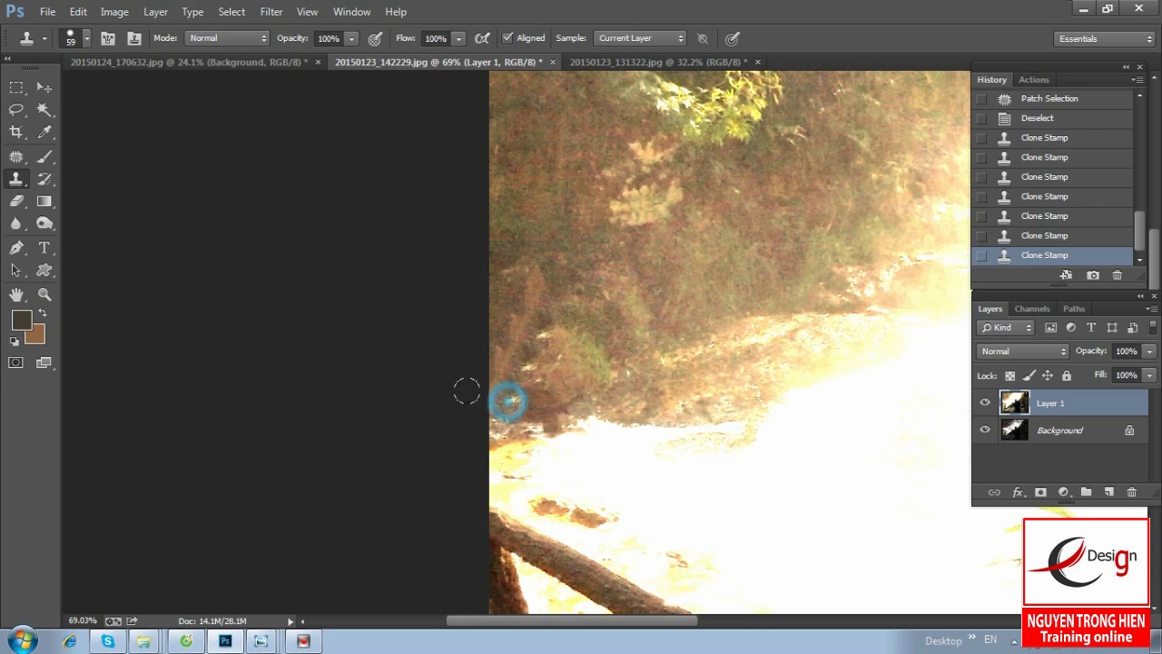
click(529, 365)
click(507, 395)
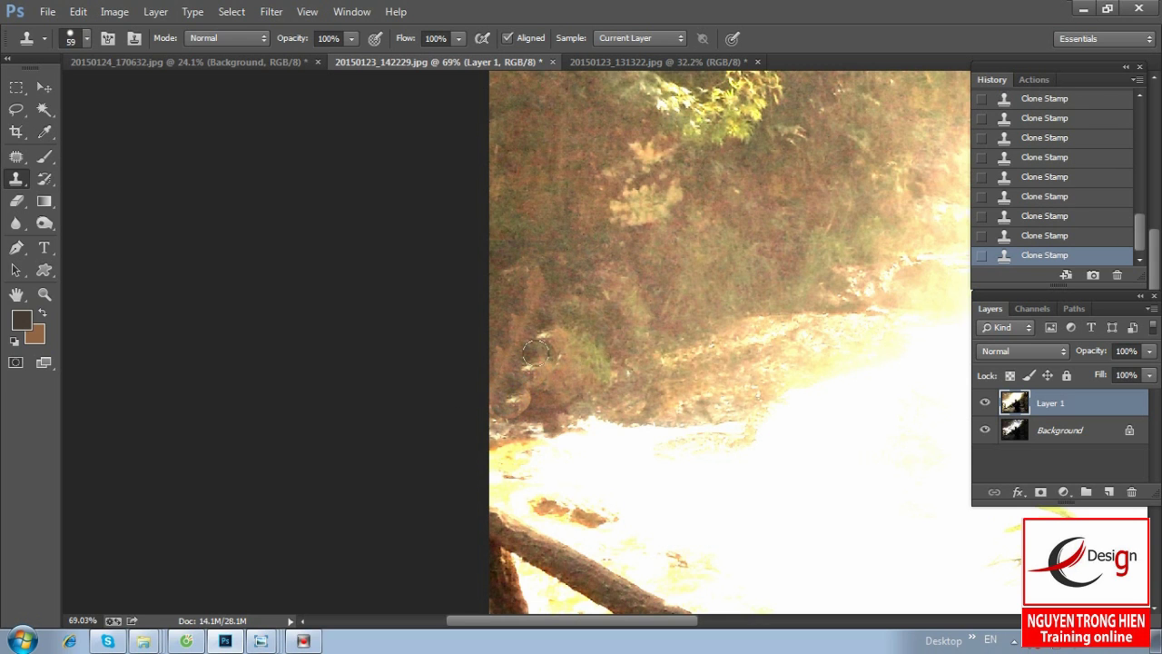
Step: Soften the brush to 44% hardness and dab foliage over the remaining hillside patch
right_click(545, 356)
drag(707, 433, 673, 436)
click(540, 323)
click(515, 403)
click(542, 370)
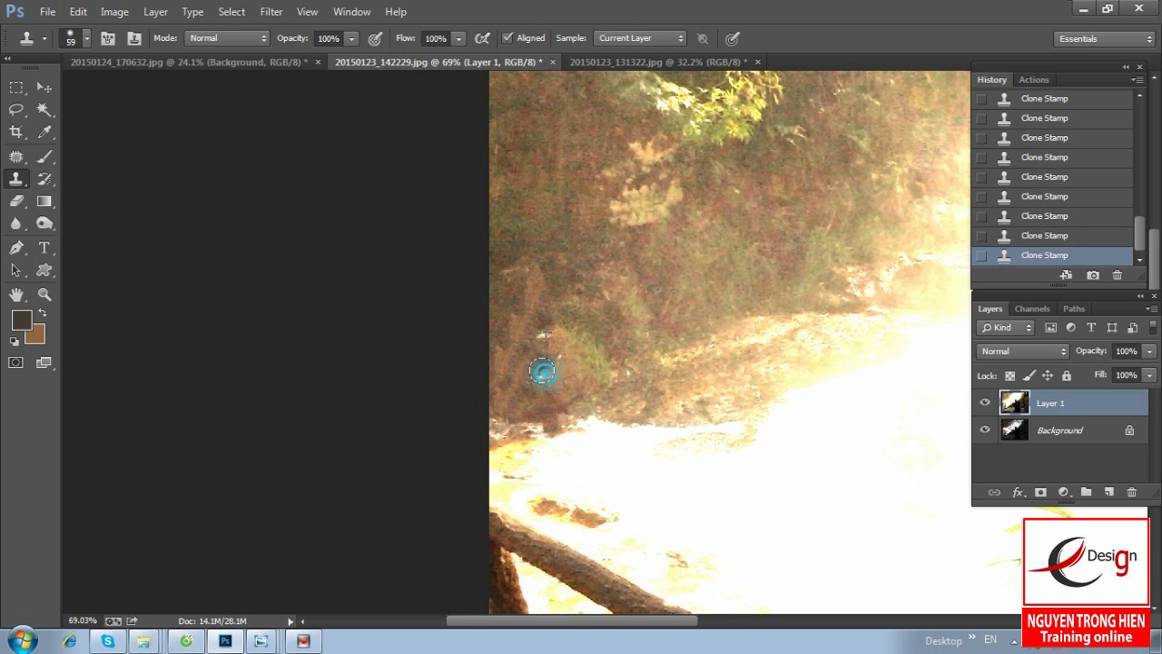
click(582, 339)
click(542, 372)
click(534, 323)
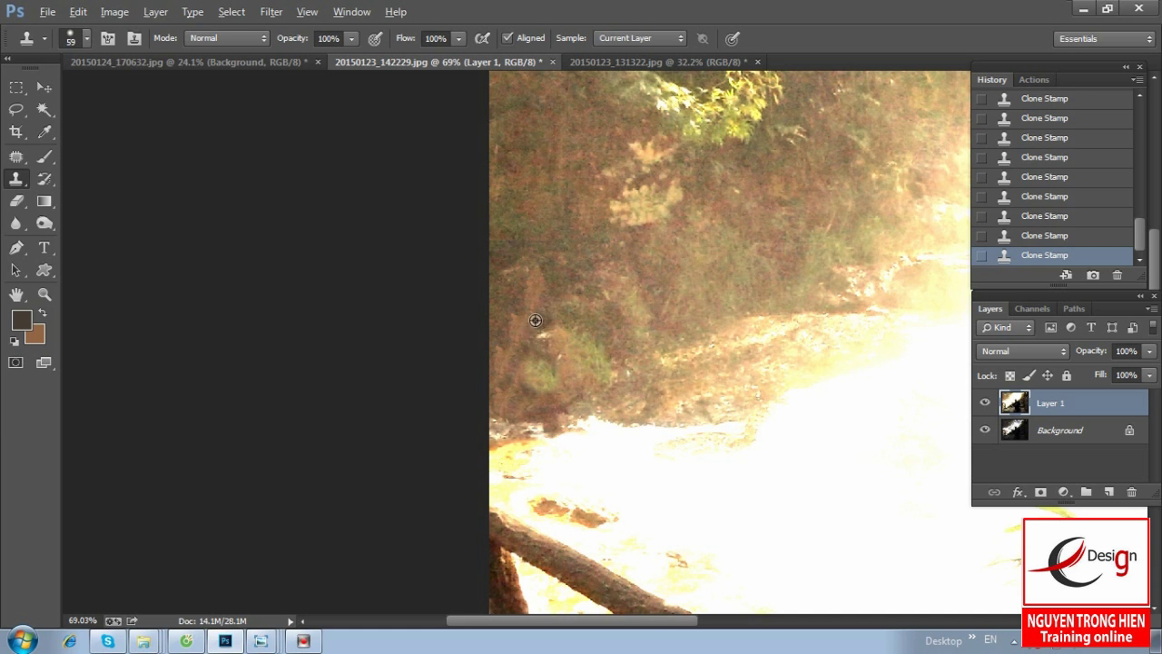
click(542, 337)
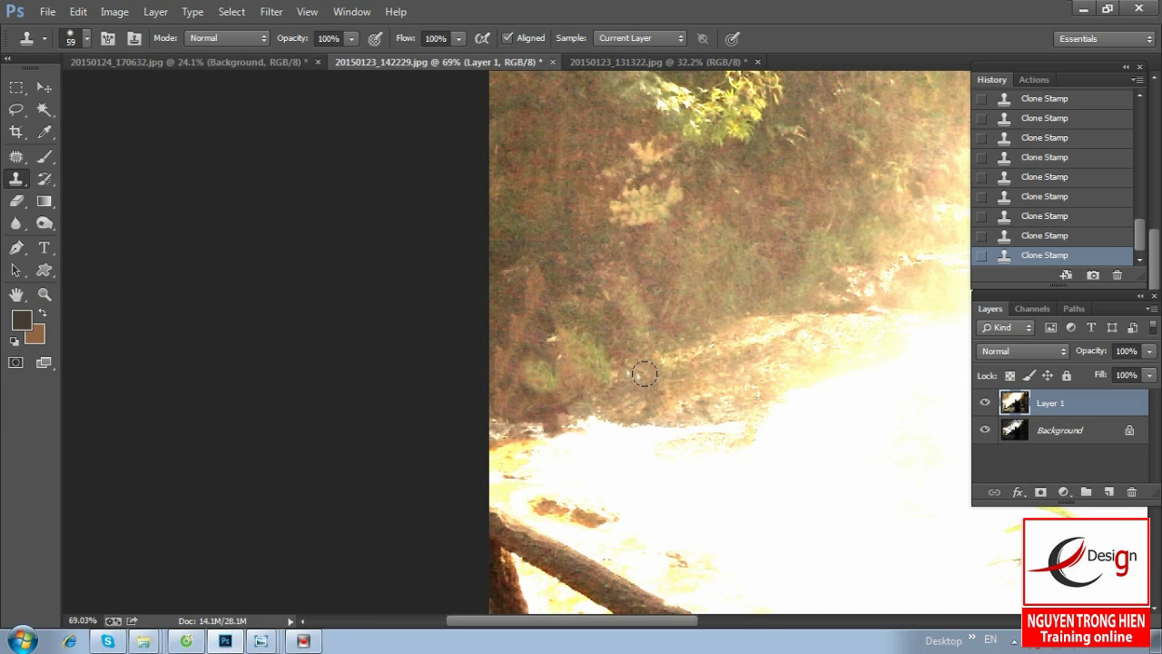
key(ctrl+0)
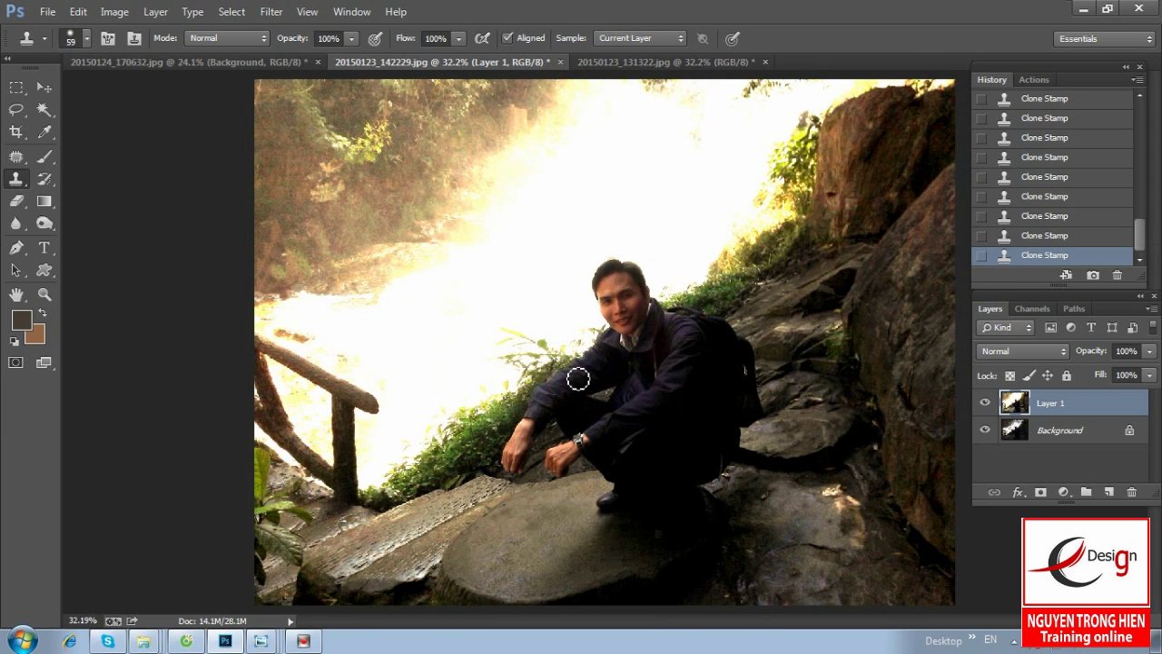
Step: Toggle Layer 1 to compare the retouch, refit the view, then open 20150123_131322.jpg
click(986, 402)
click(986, 403)
click(986, 402)
click(985, 403)
click(985, 403)
click(985, 403)
key(ctrl+minus)
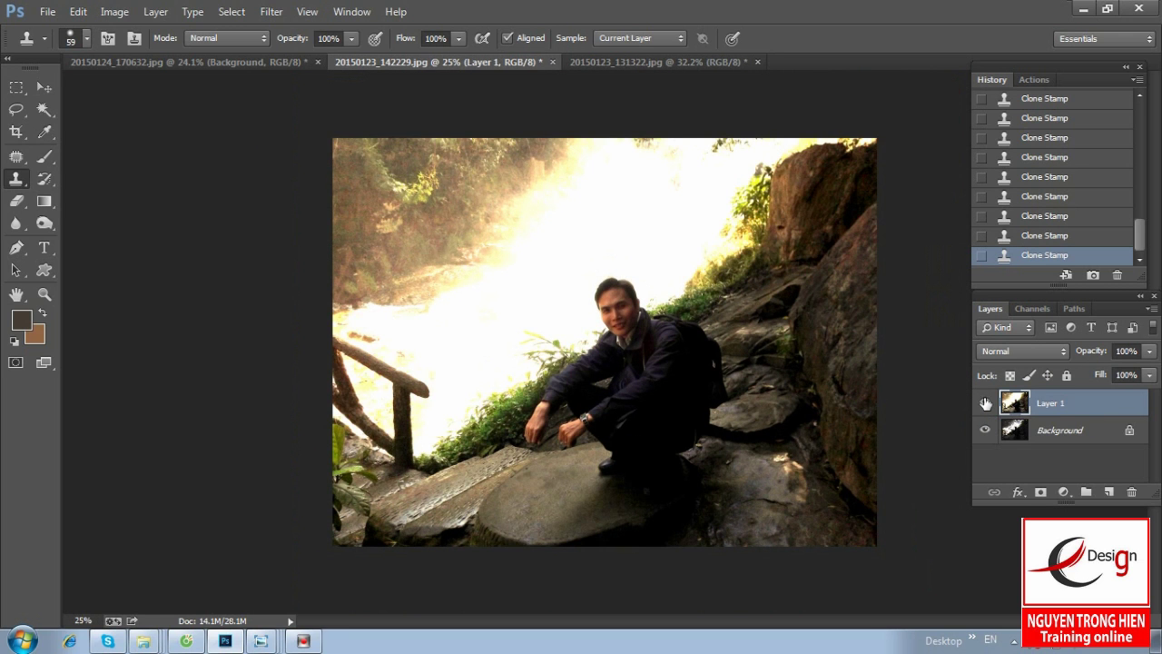
key(ctrl+0)
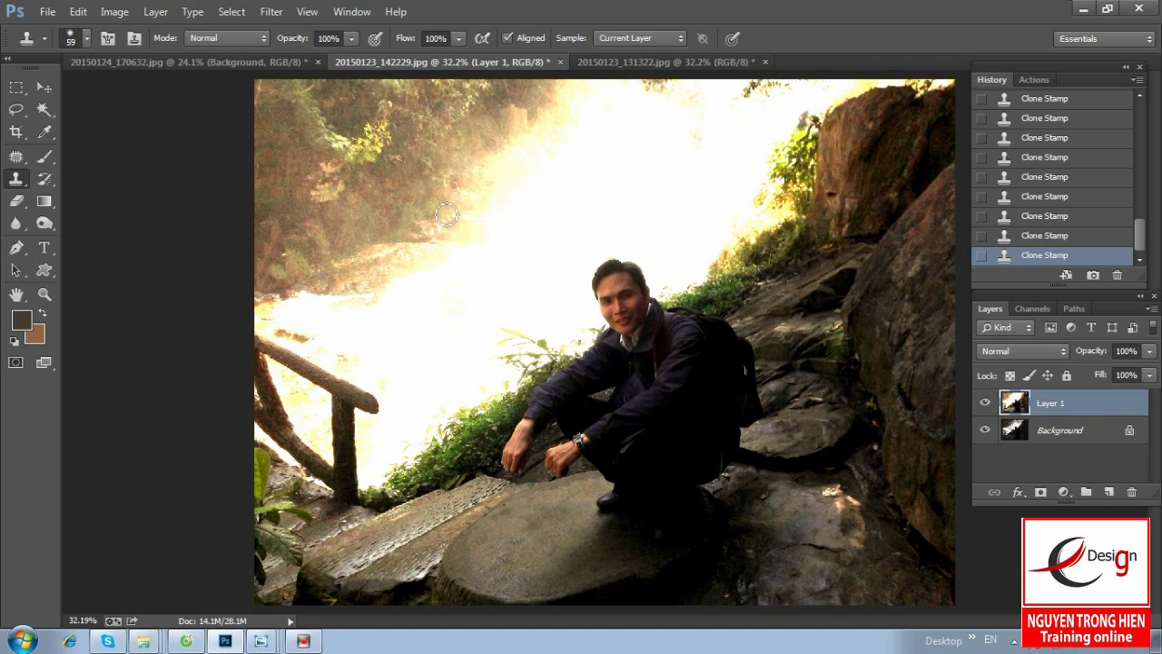
click(623, 63)
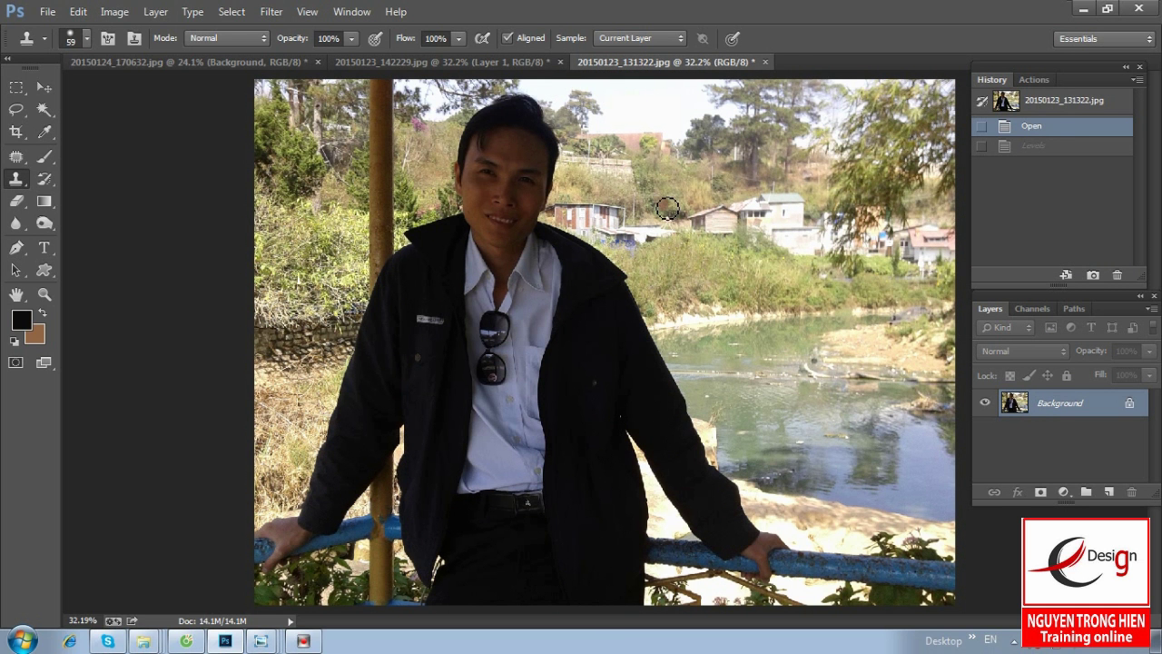
Step: Open Levels on the riverside portrait and move the dialog aside
click(683, 435)
click(114, 11)
mouse_move(140, 55)
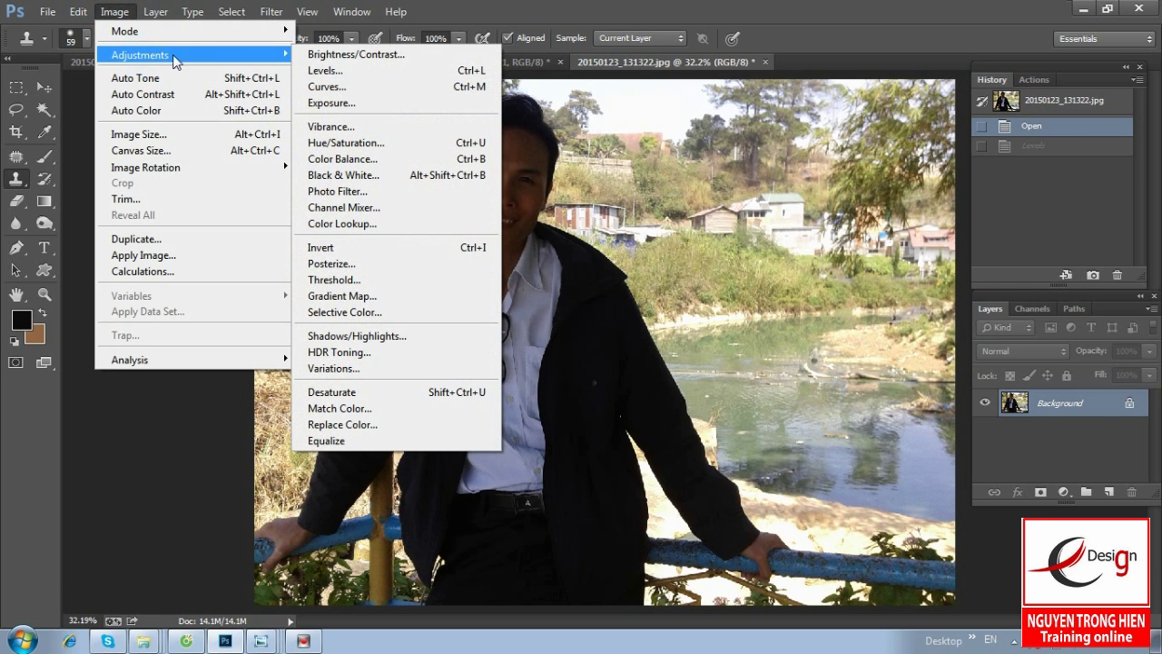
click(338, 72)
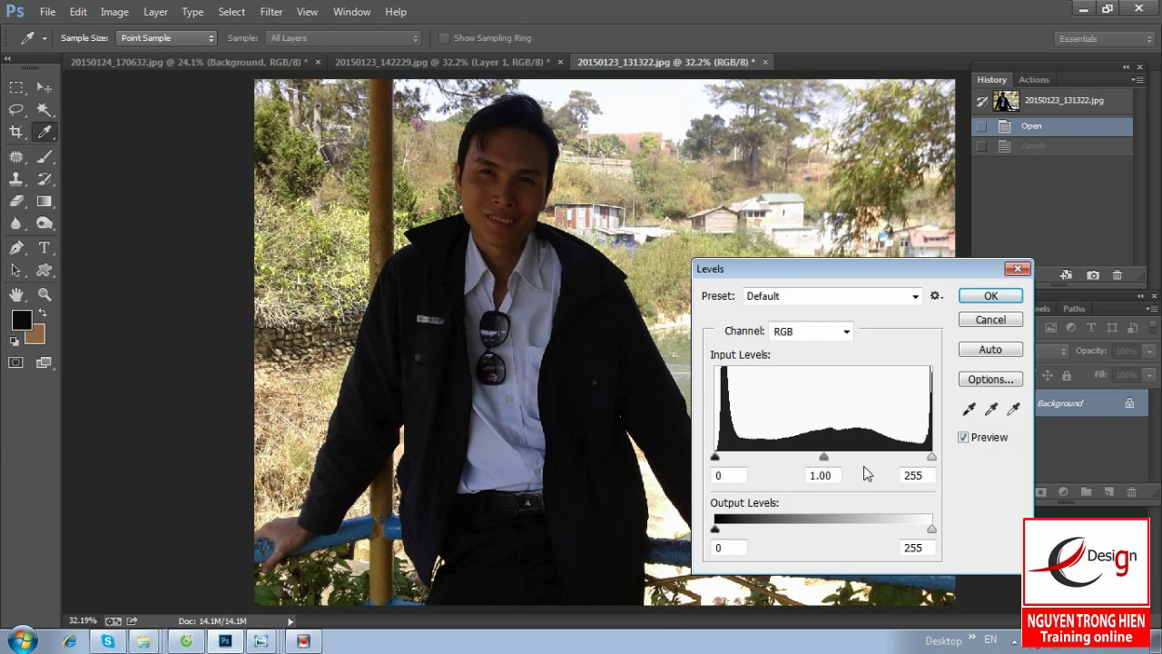
drag(815, 269, 897, 298)
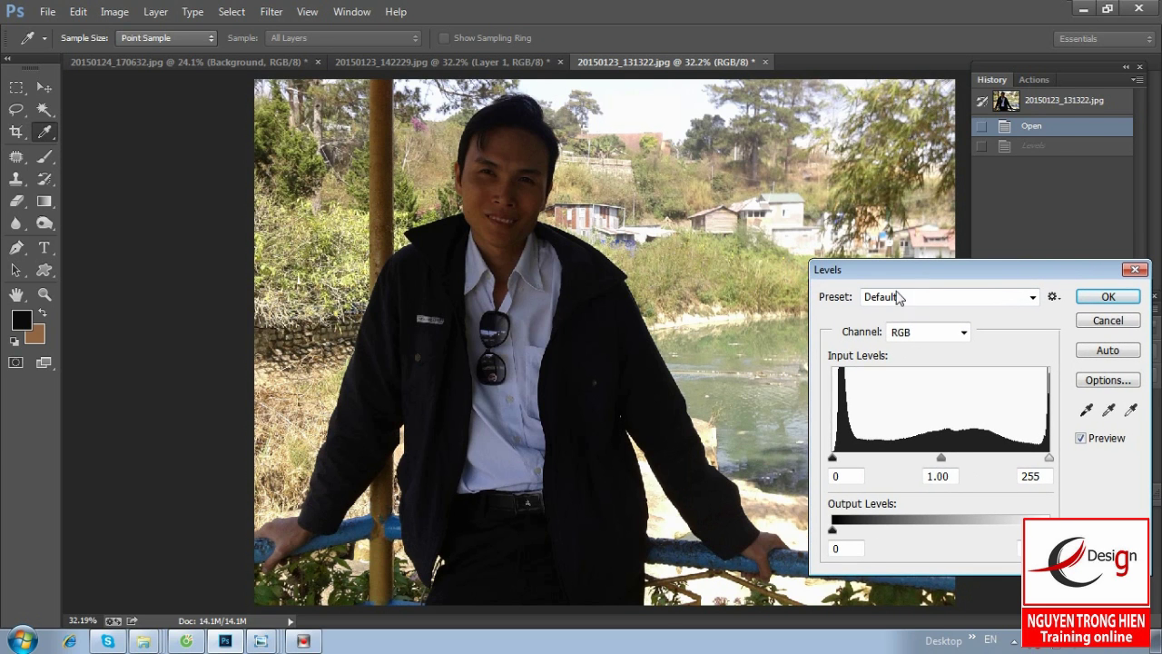
Step: Set input levels to black 5 and midtones 1.67, toggling Preview to compare
drag(941, 458, 915, 458)
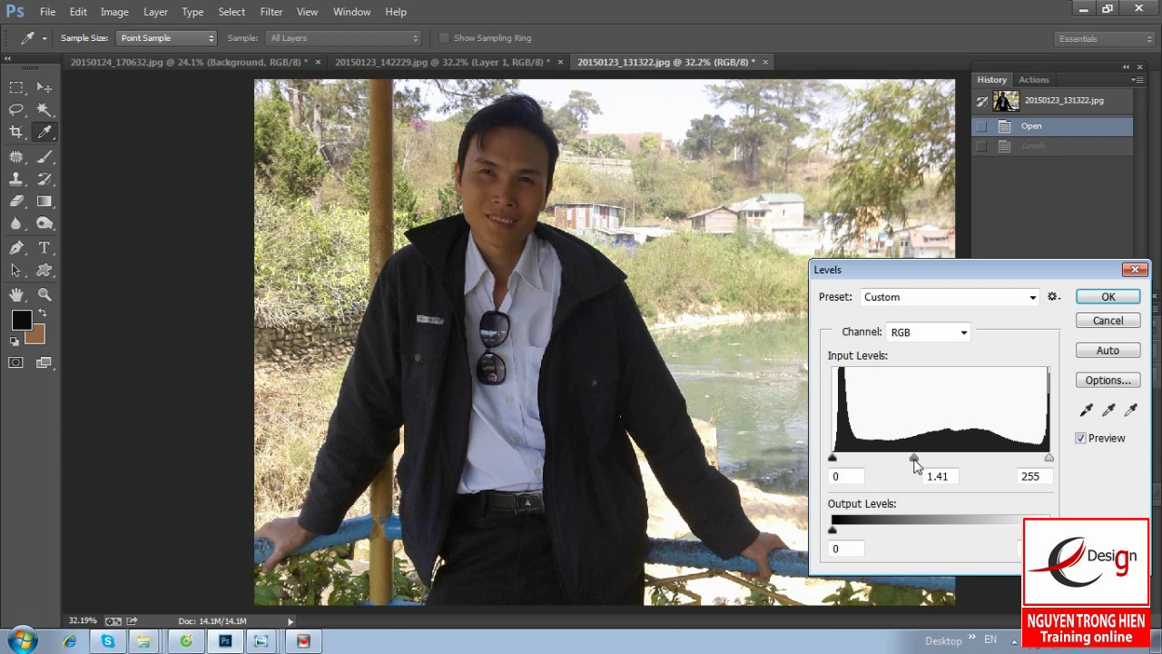
drag(915, 460, 917, 460)
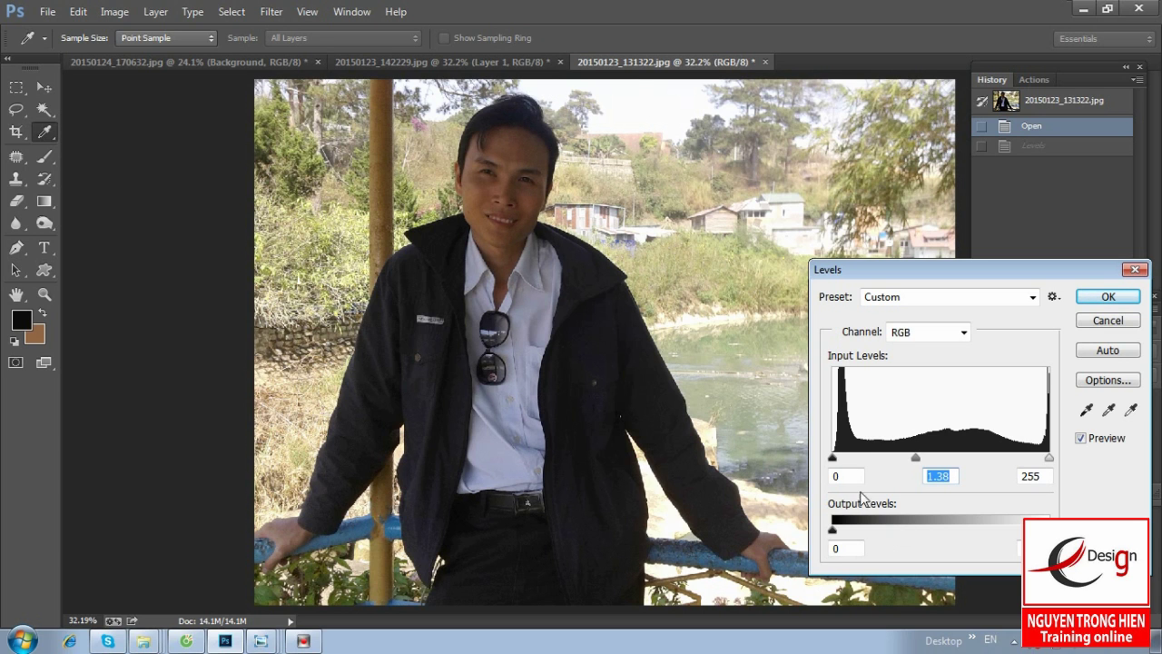
drag(832, 459, 836, 459)
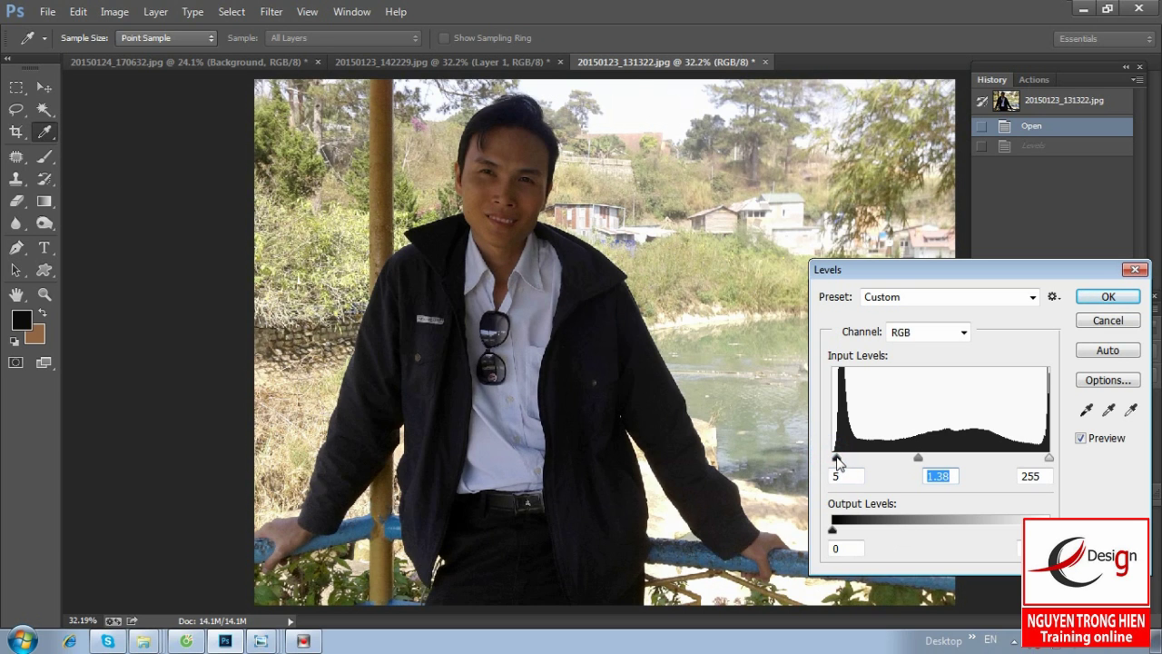
click(836, 458)
drag(917, 458, 912, 458)
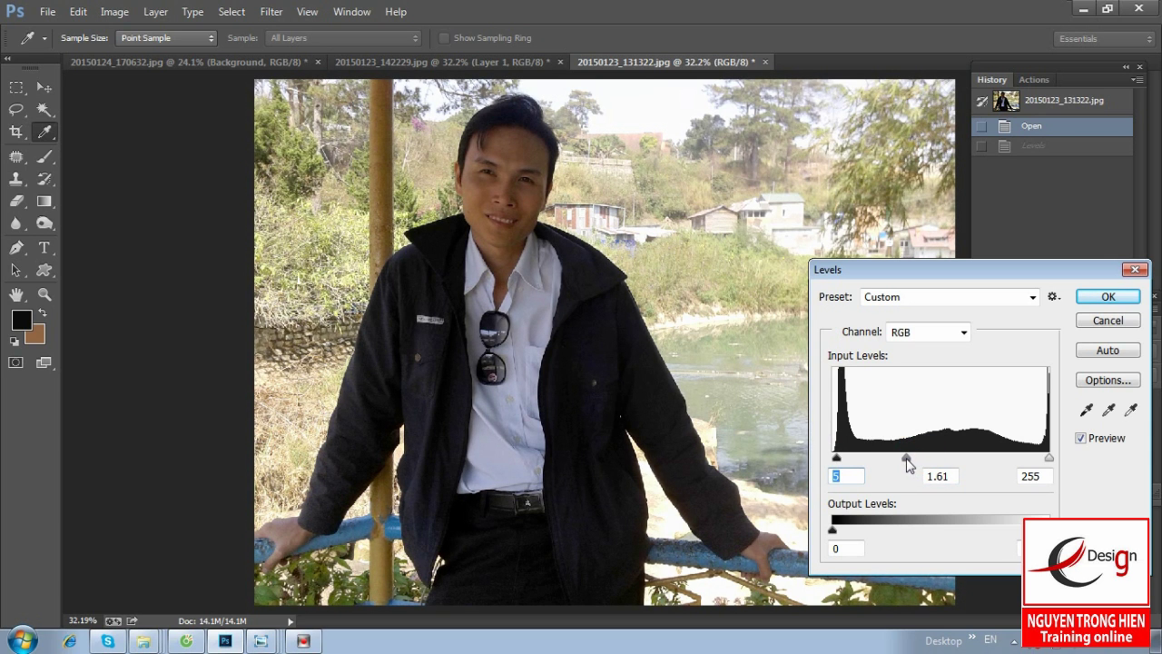
click(904, 460)
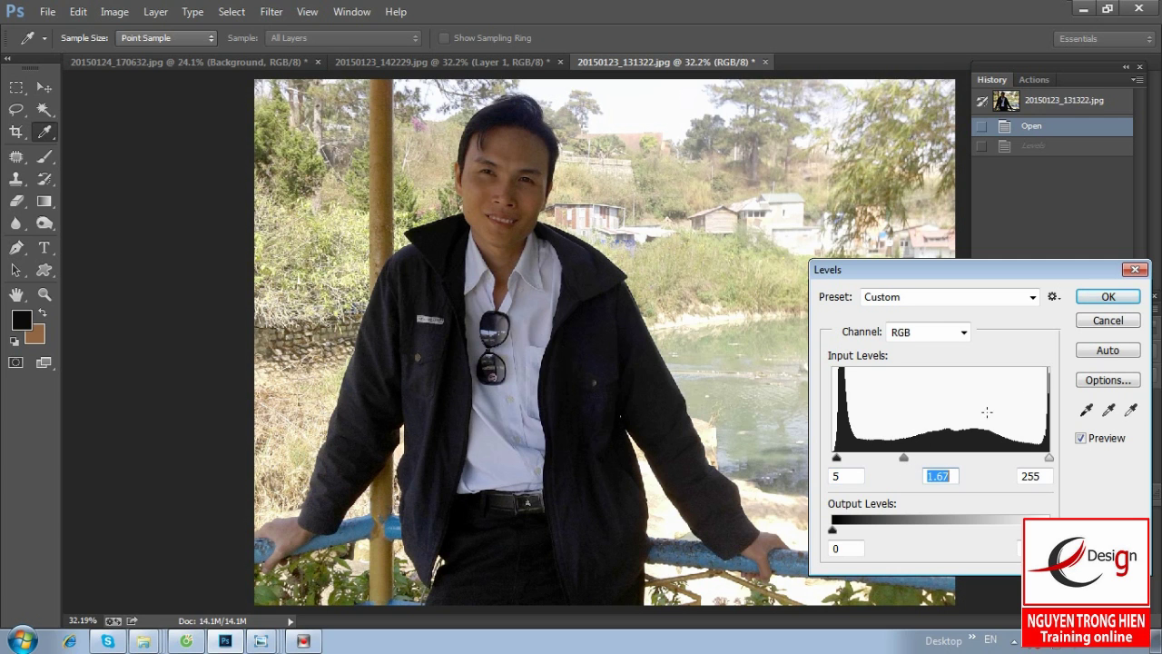
click(1081, 439)
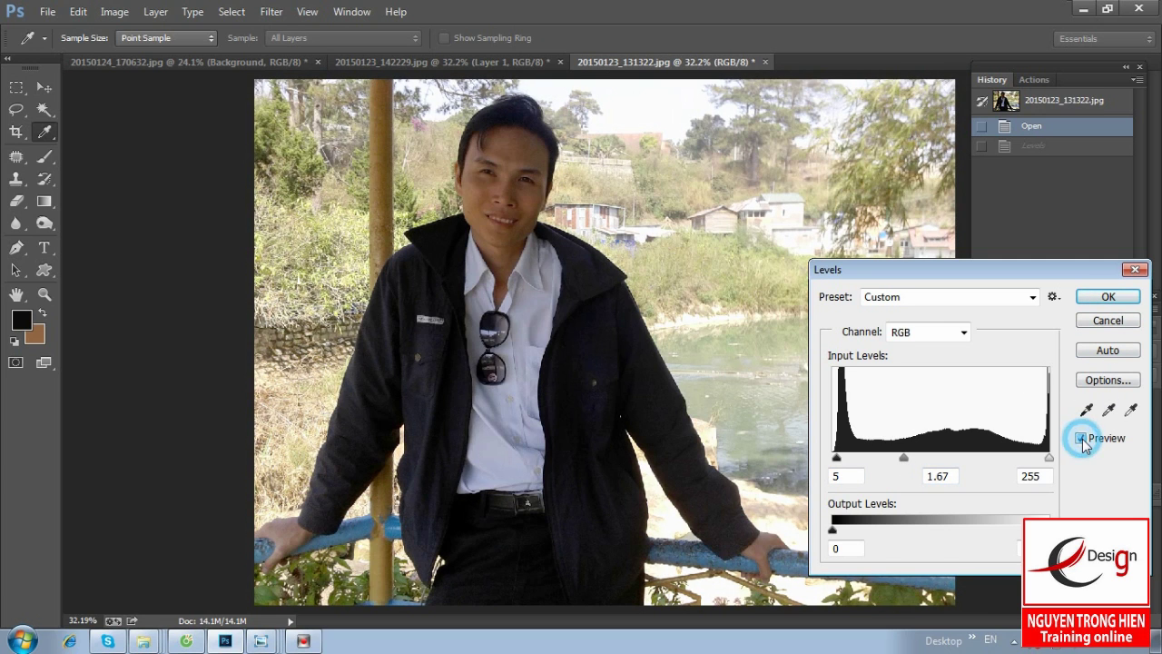
key(ctrl+minus)
click(1082, 438)
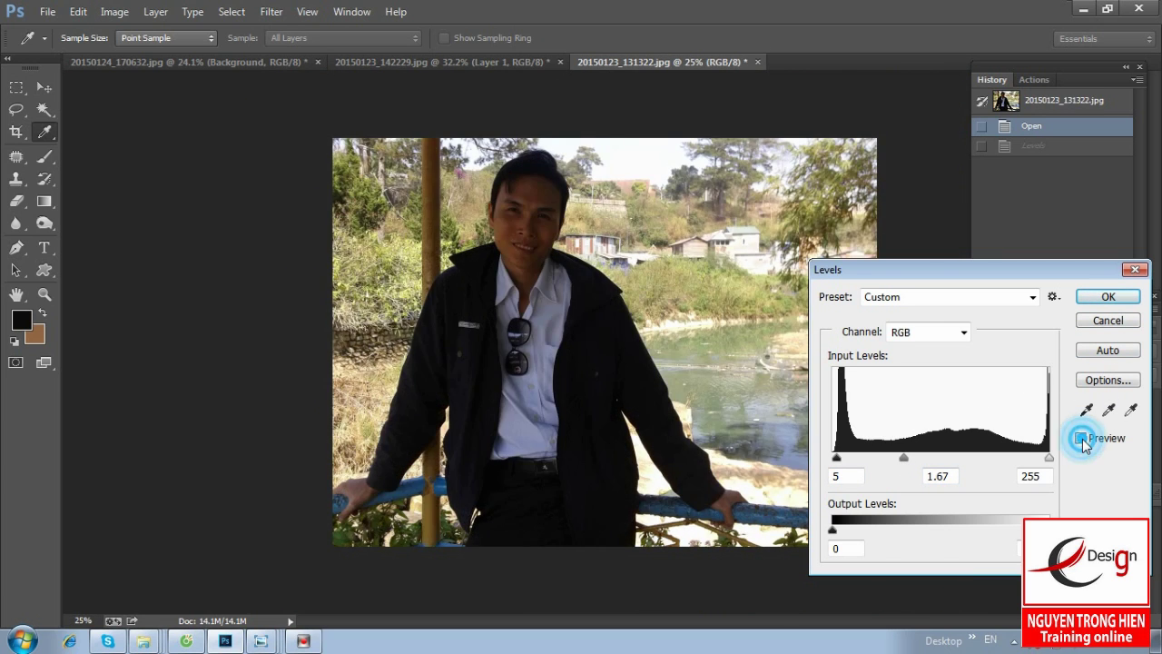
click(1081, 438)
click(1081, 439)
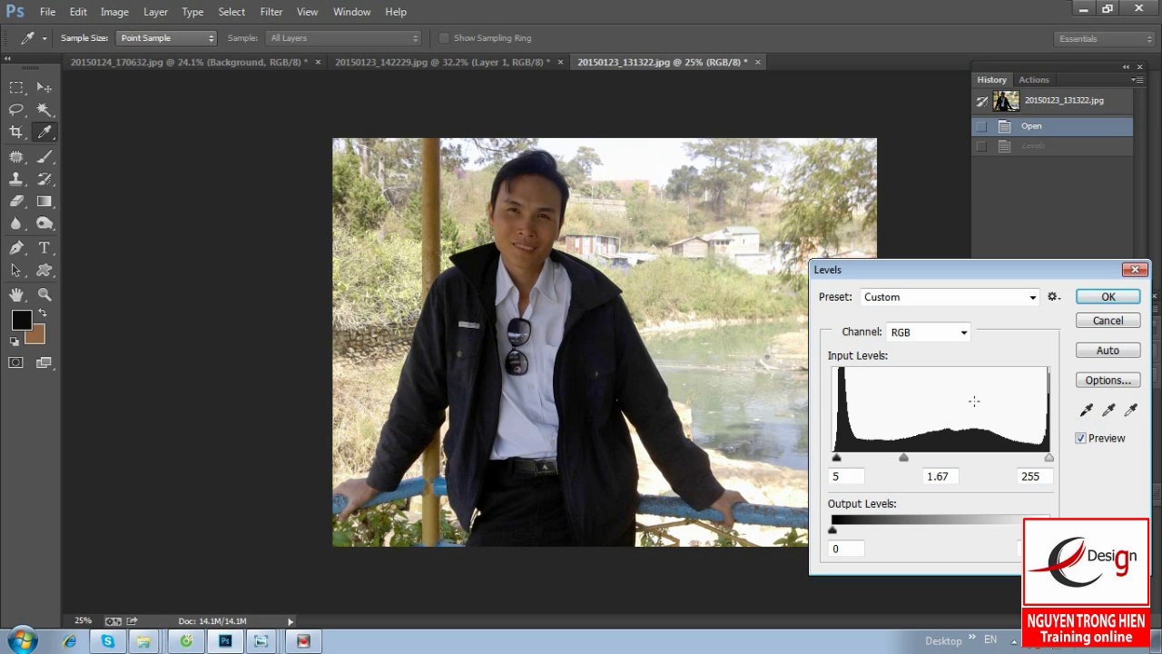
Step: Commit the Levels, copy the result, revert to the snapshot, and paste it as Layer 1
click(1111, 302)
key(s)
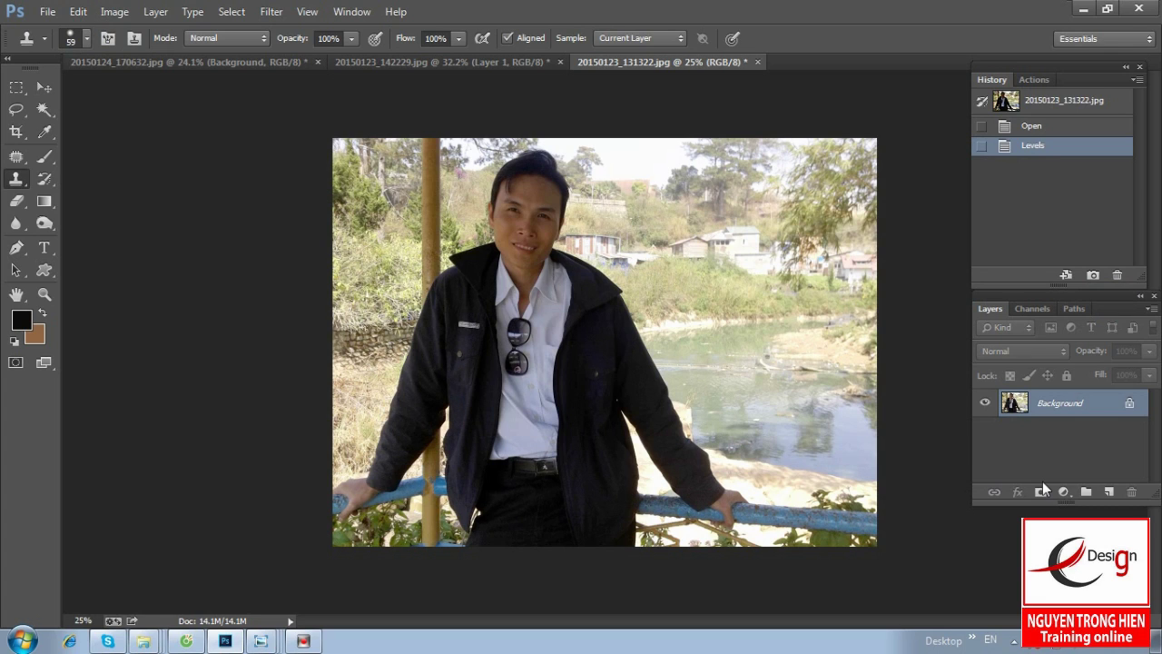
key(ctrl+a)
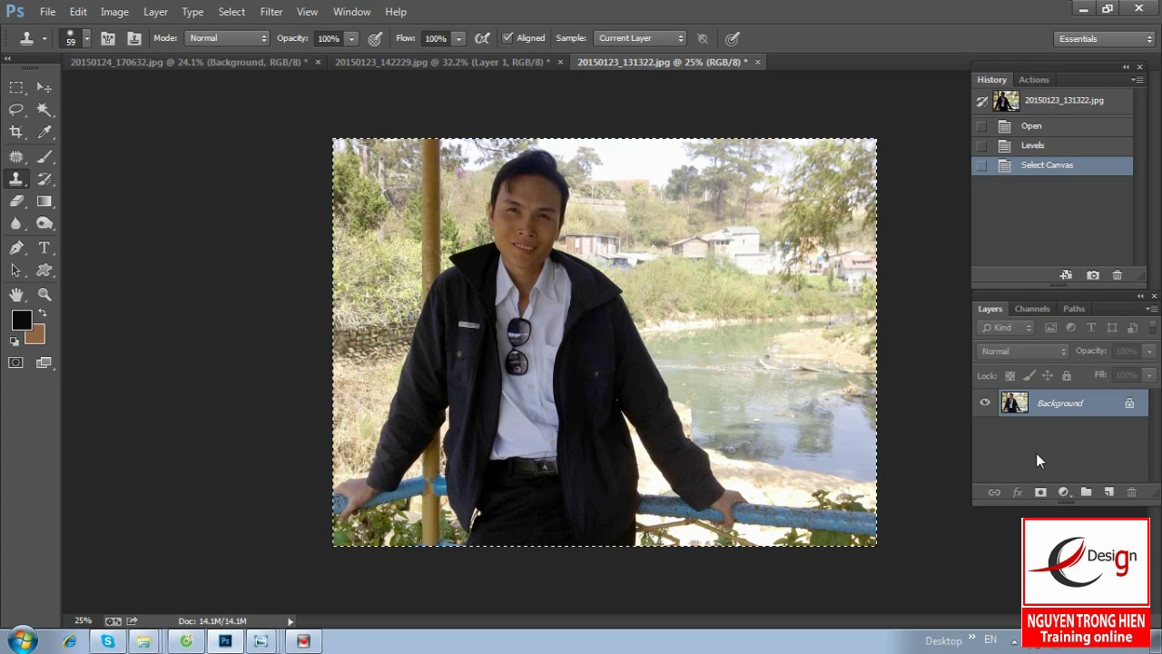
click(1053, 102)
key(ctrl+v)
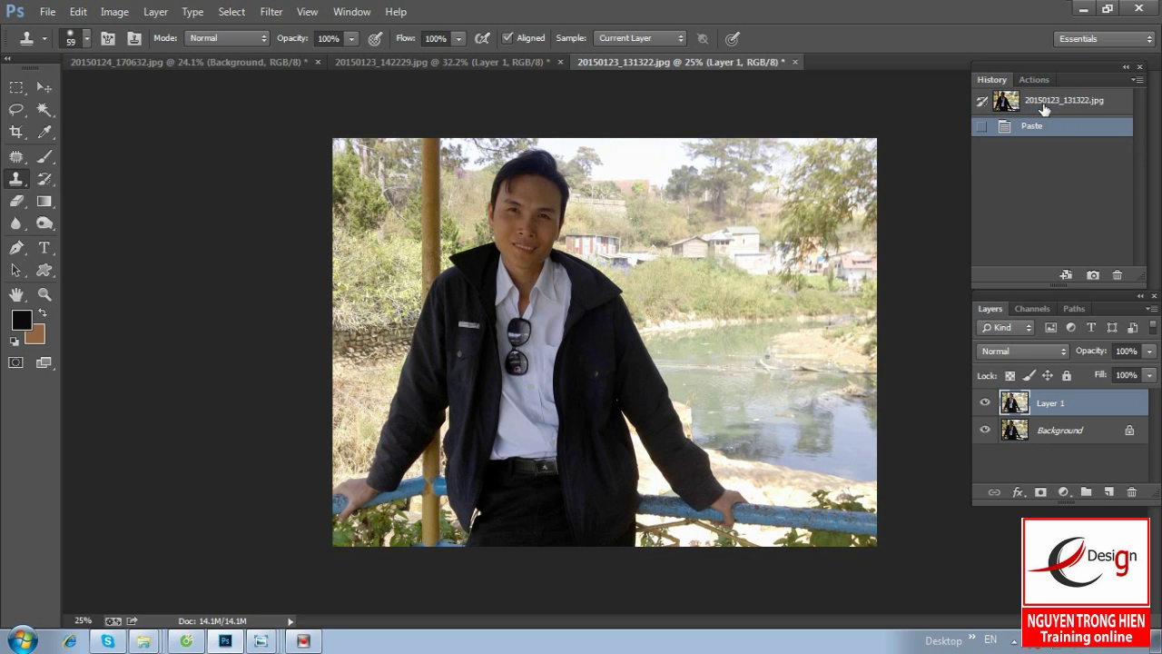
click(985, 402)
click(985, 403)
Step: Raise Layer 1's Levels black input to 6, compare, then return to the peacock photo
key(ctrl+l)
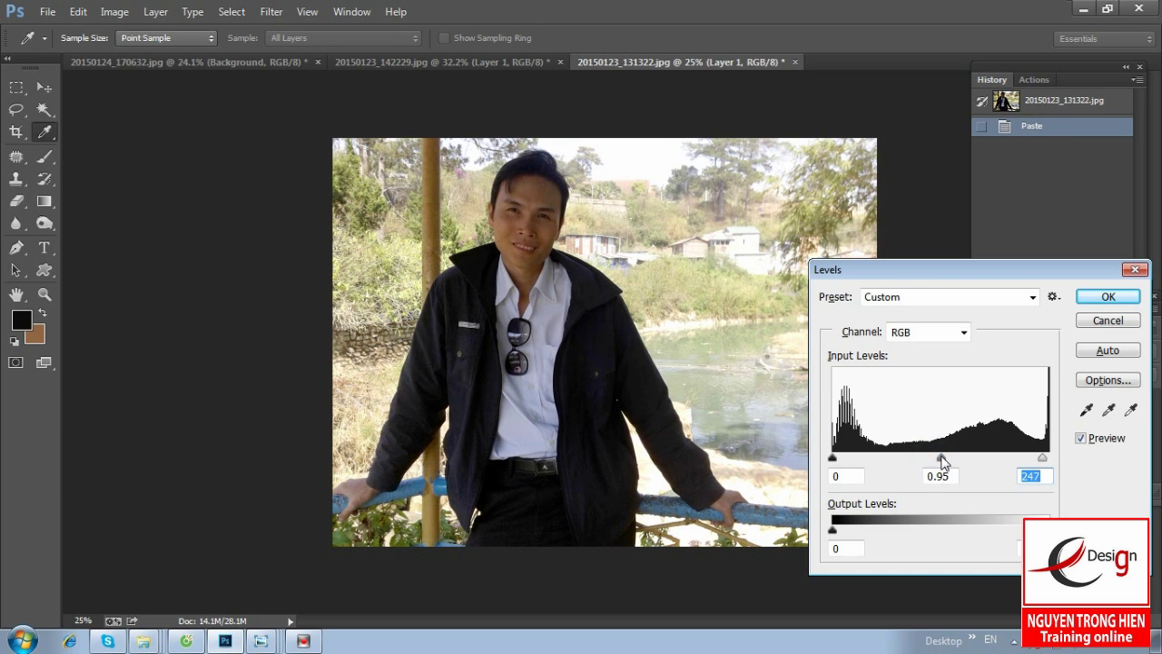
click(942, 458)
drag(835, 459, 838, 457)
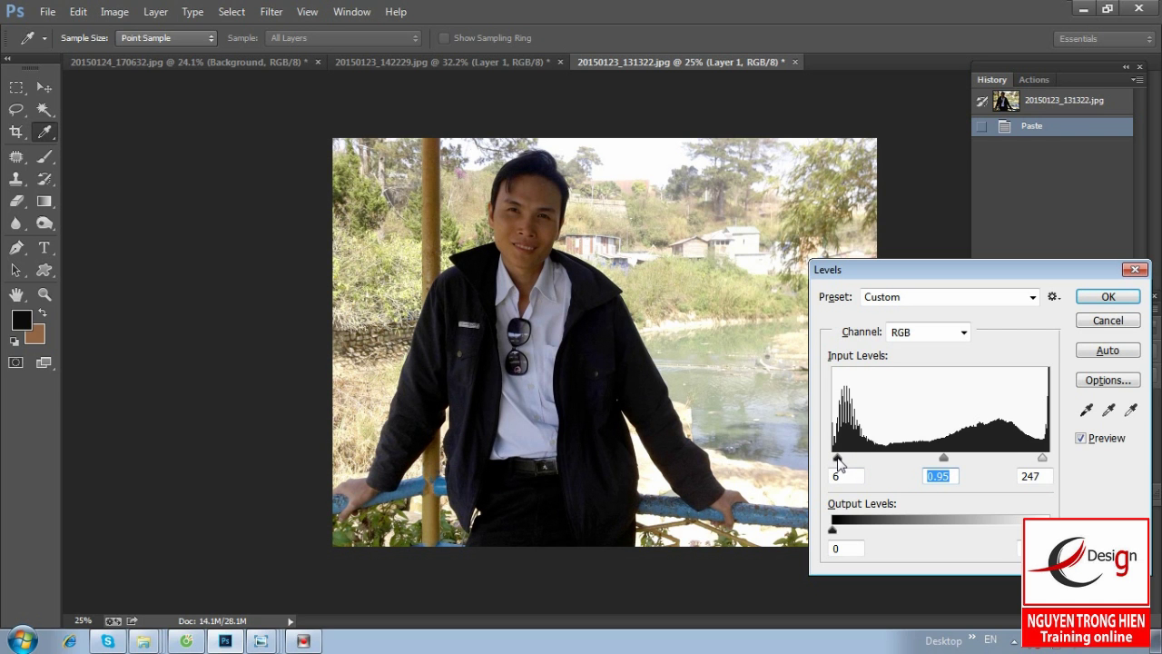
click(1099, 300)
click(987, 405)
click(987, 405)
click(987, 405)
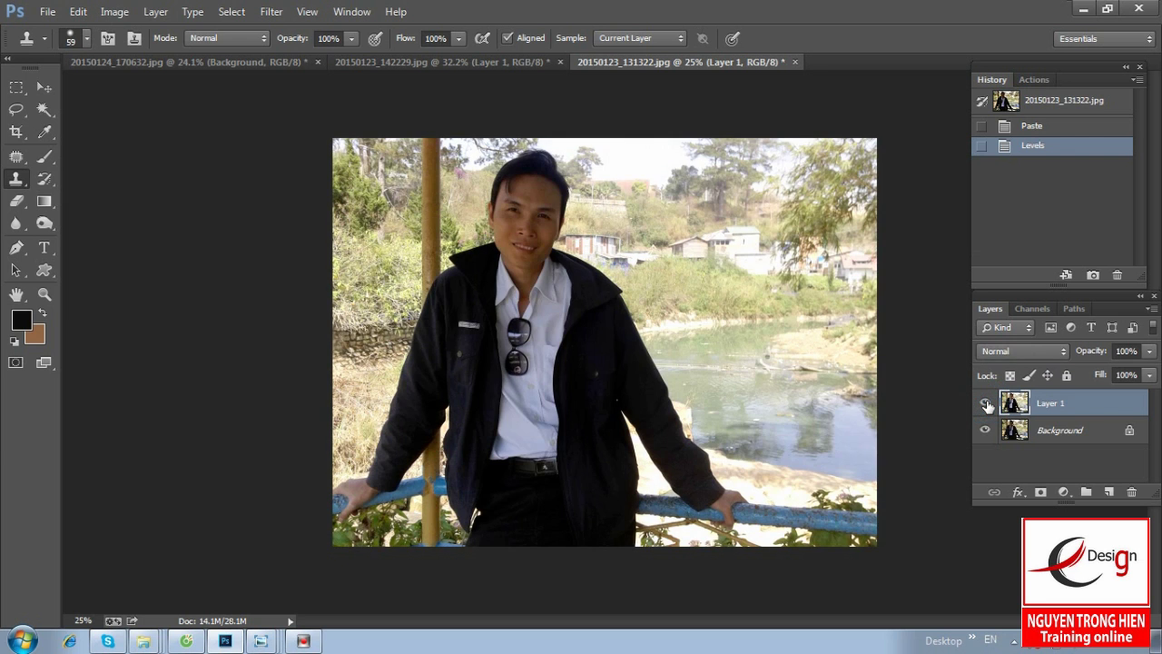
key(ctrl+0)
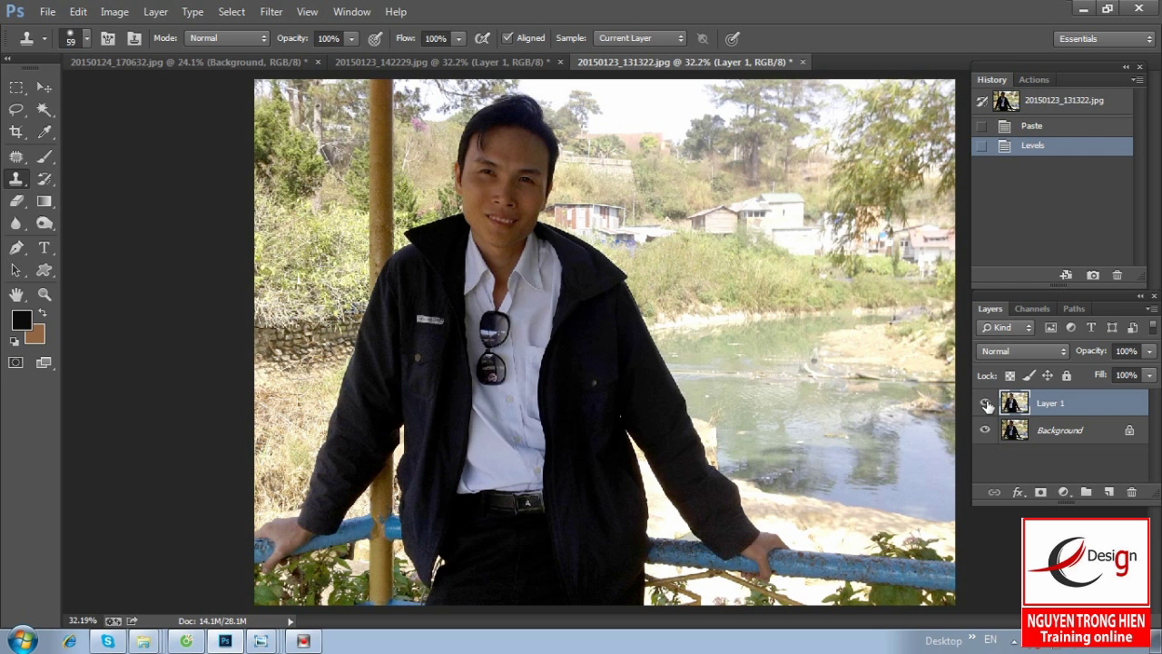
click(184, 64)
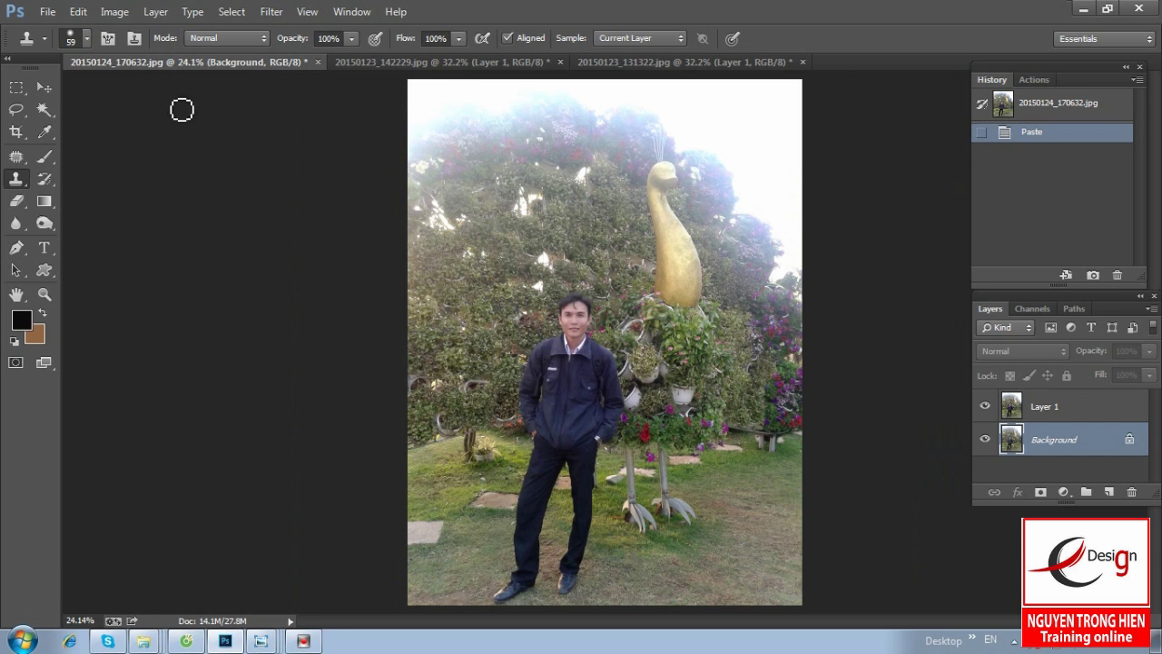
click(114, 14)
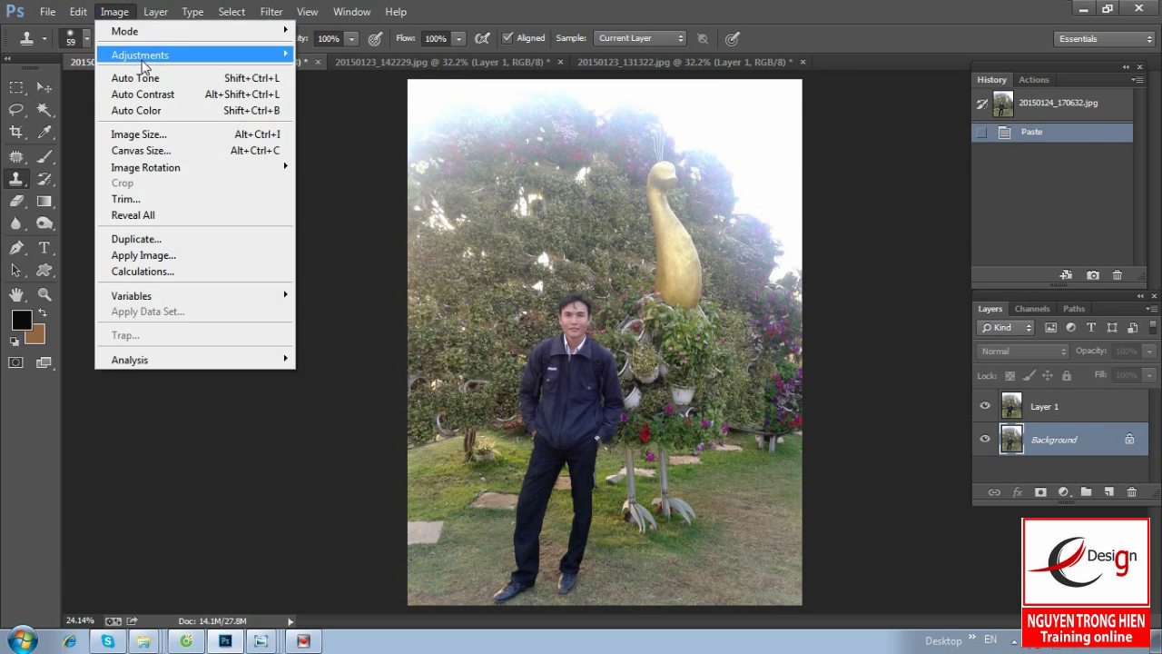
mouse_move(141, 54)
click(354, 71)
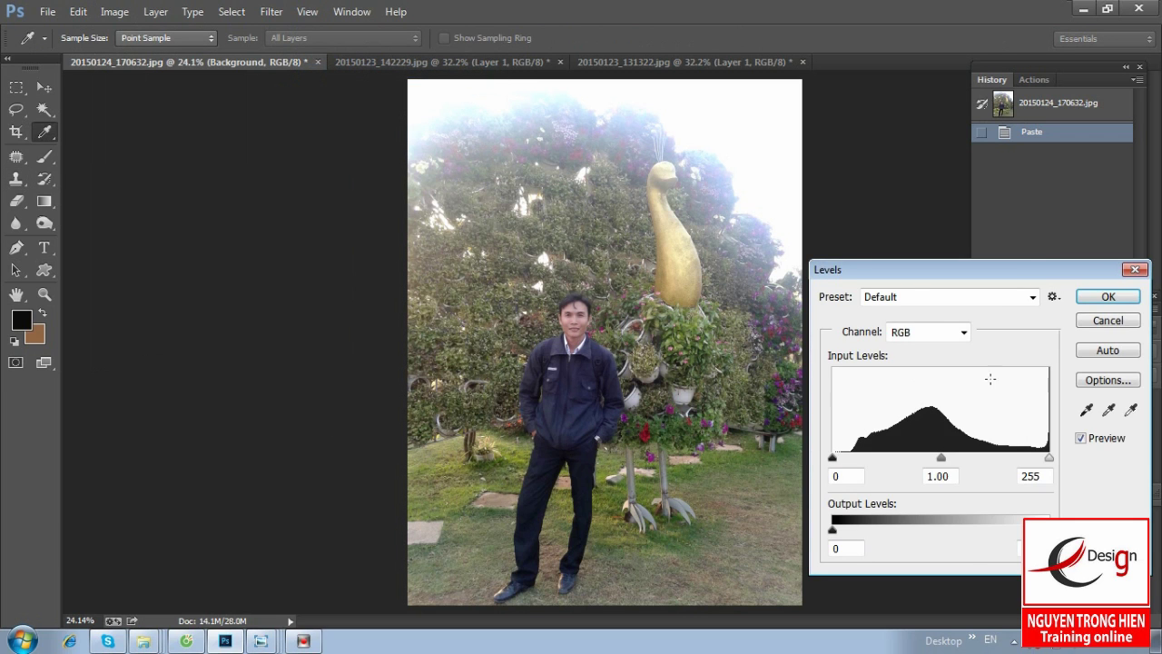
drag(1013, 270, 943, 253)
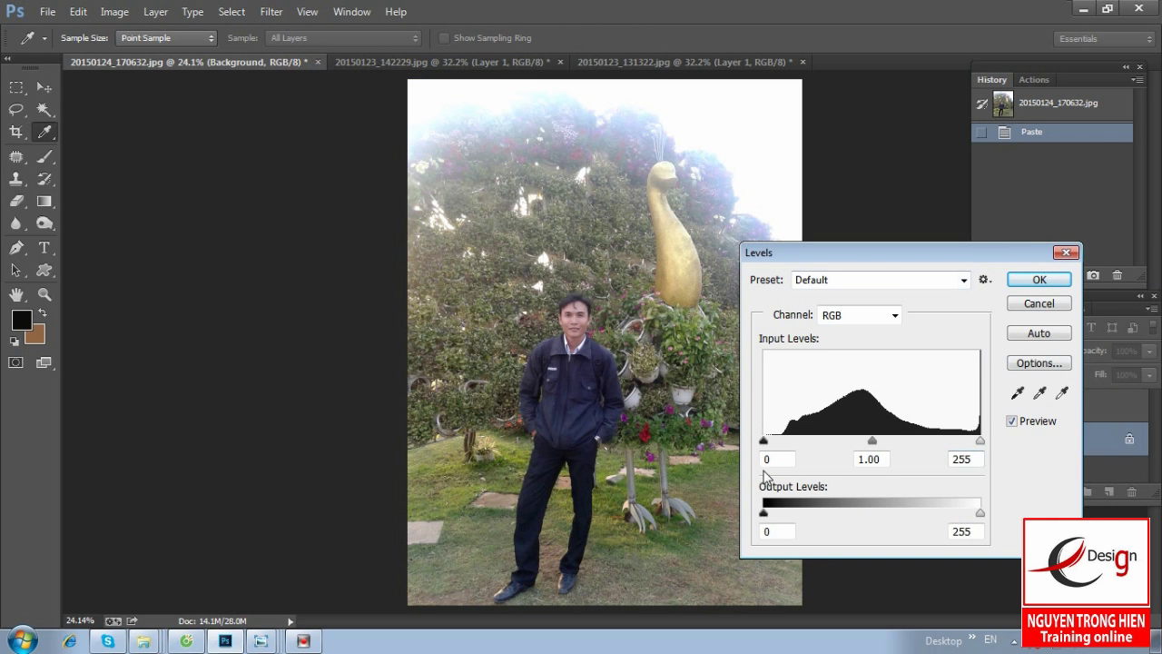
click(1037, 305)
key(s)
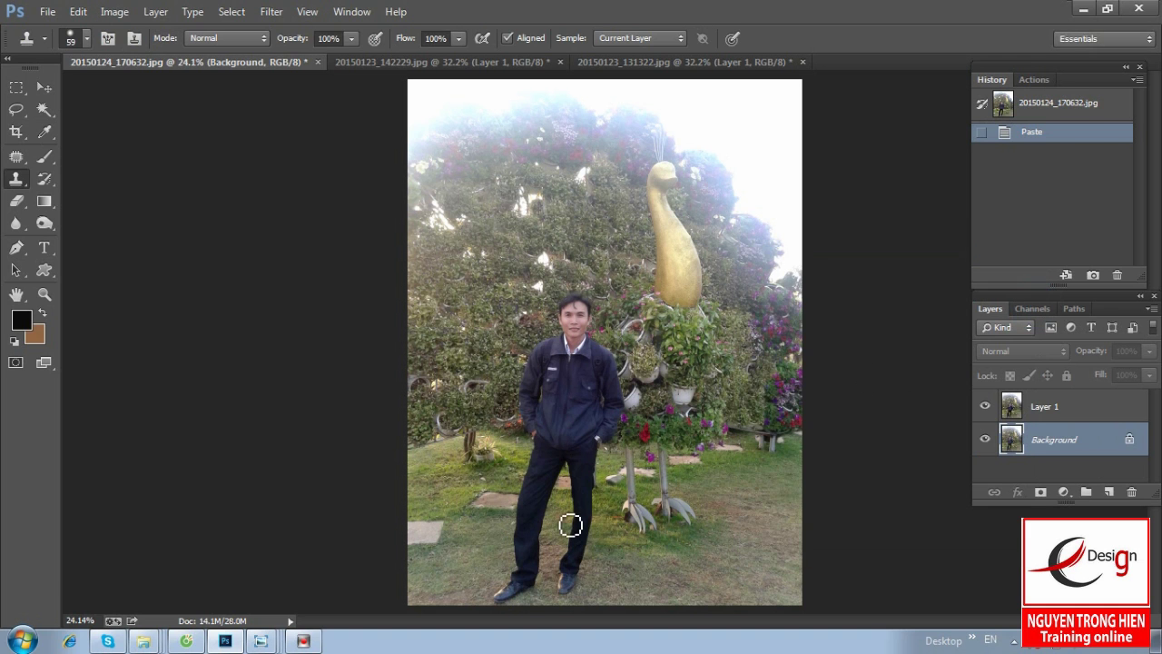